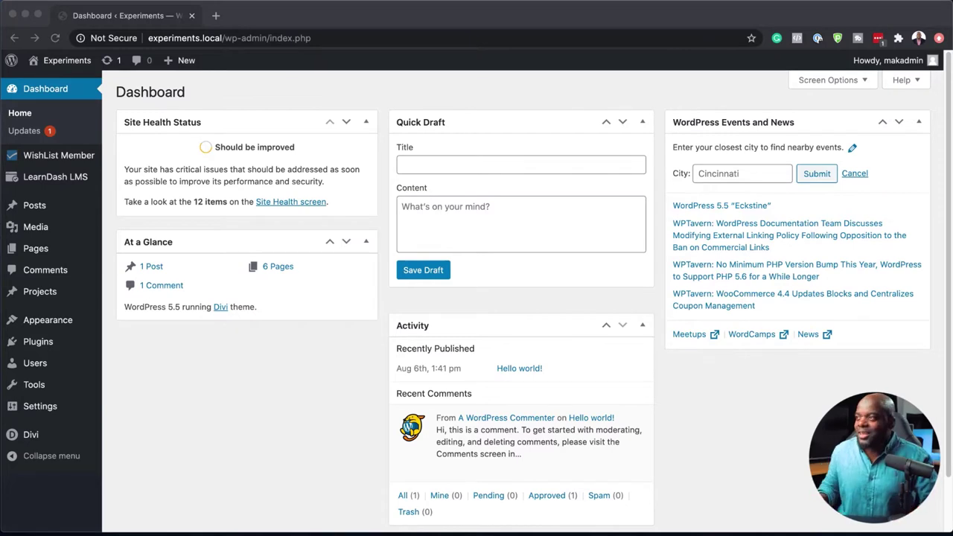
Step: Go to pixabay.com in a new tab and search for 'cooking' images
left_click(216, 16)
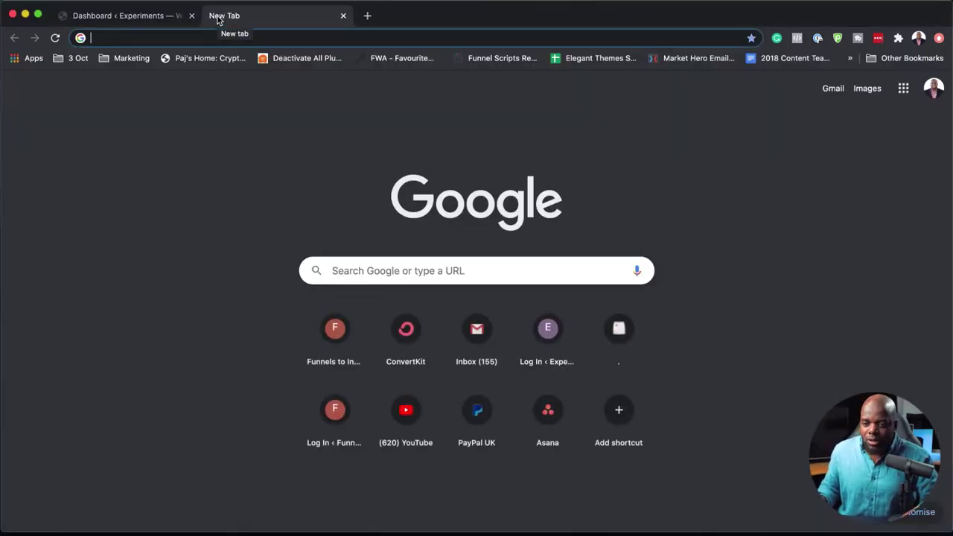
left_click(238, 39)
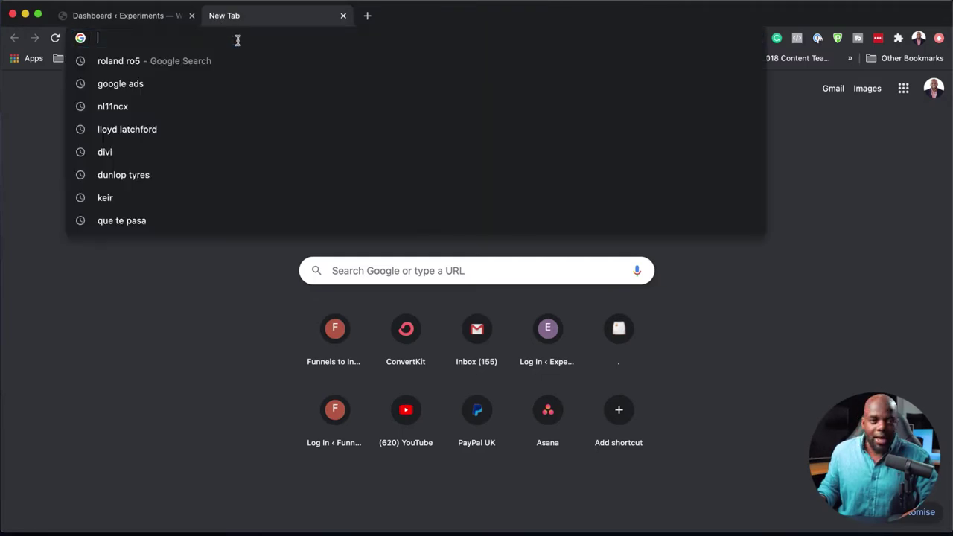
type("pix")
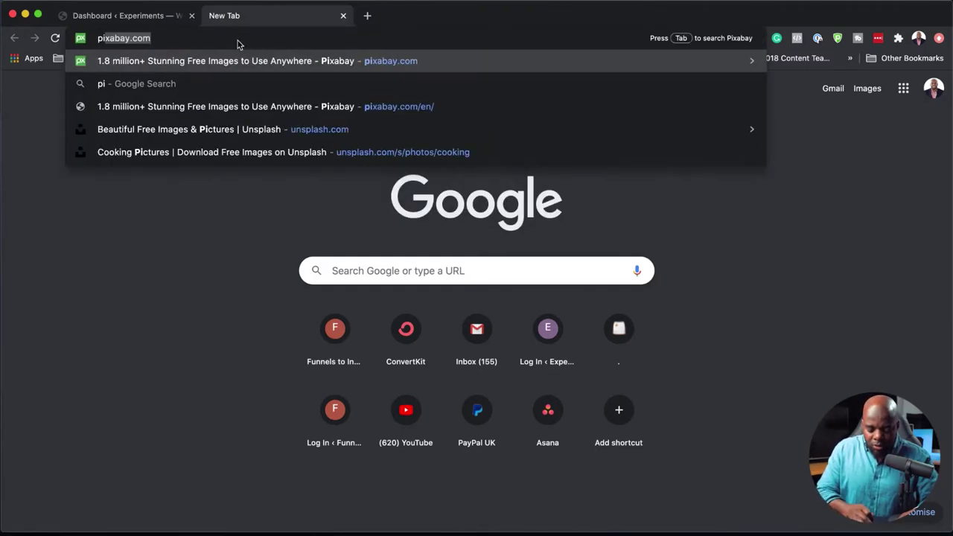
type("a")
key("Return")
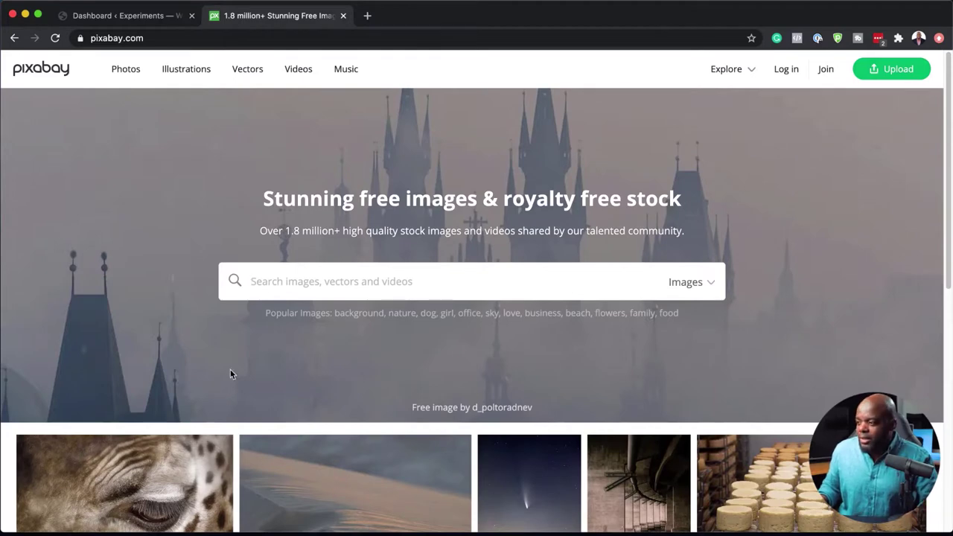
scroll(230, 373, "down", 3)
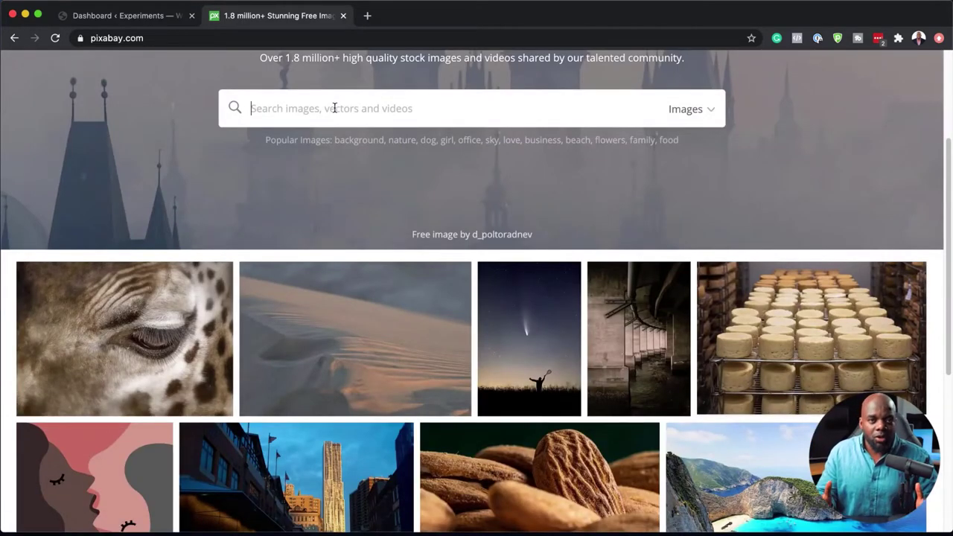
type("cooking")
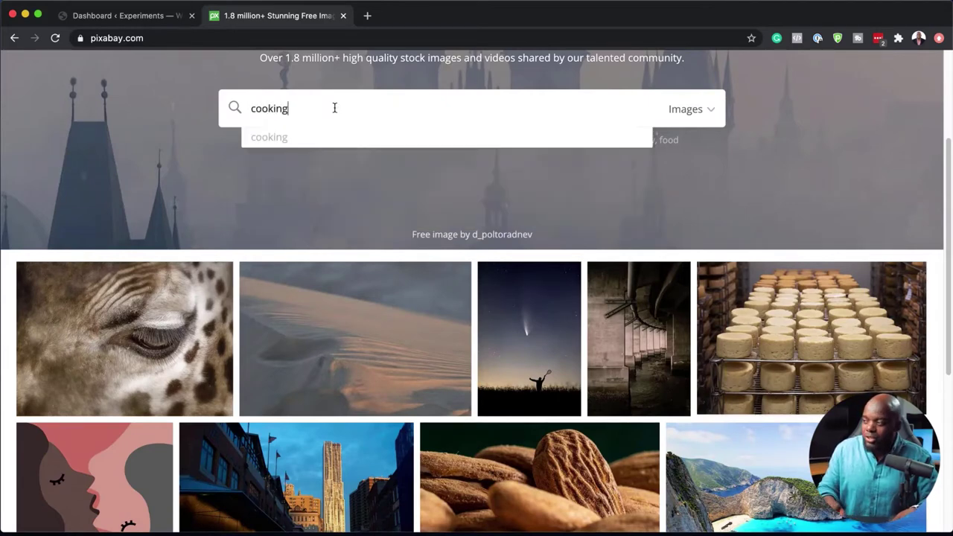
key("Return")
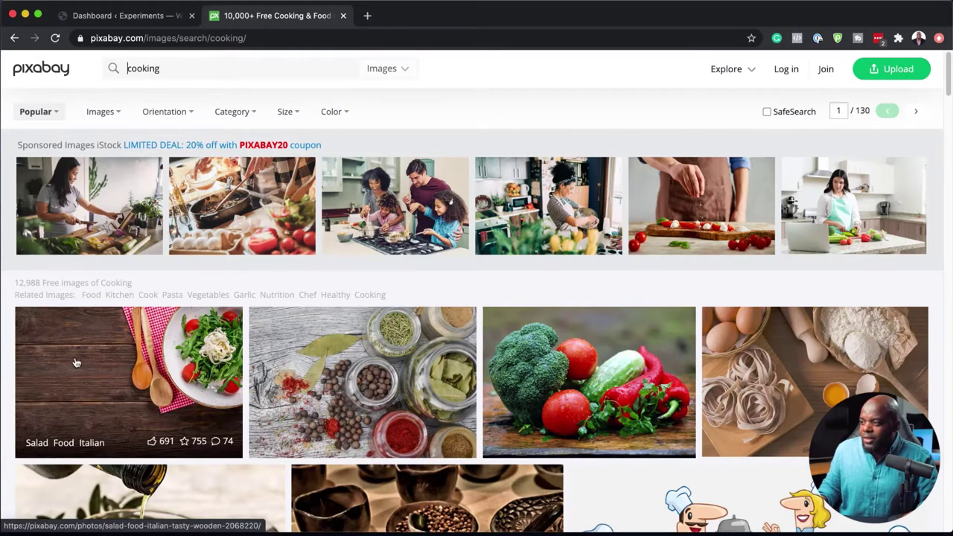
Step: Download the salad-on-wooden-table photo at 1920×1280 and return to the cooking results
scroll(188, 357, "down", 2)
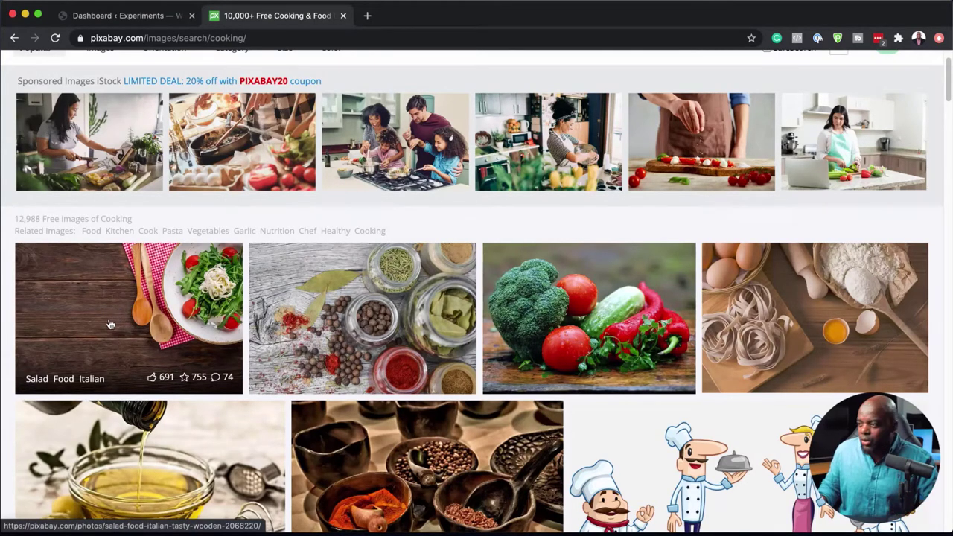
left_click(136, 303)
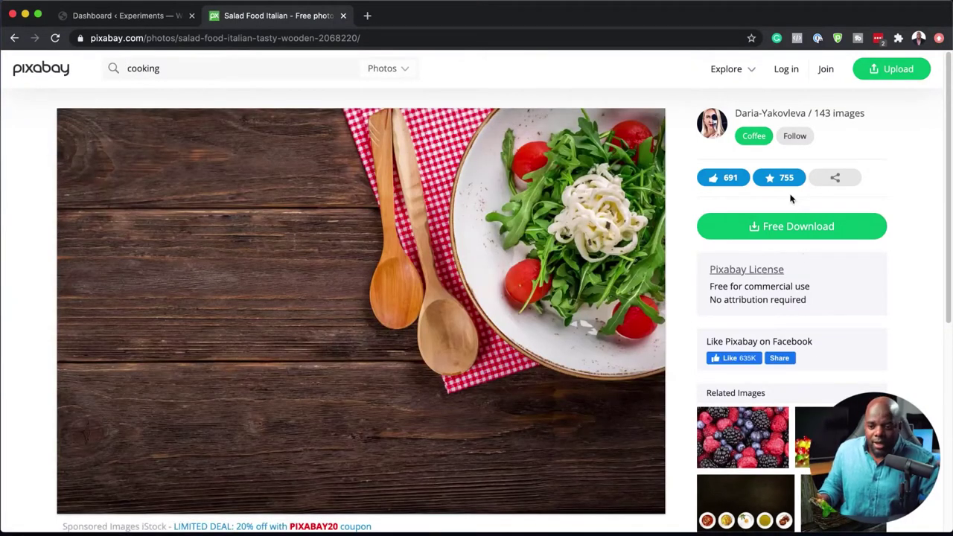
left_click(808, 225)
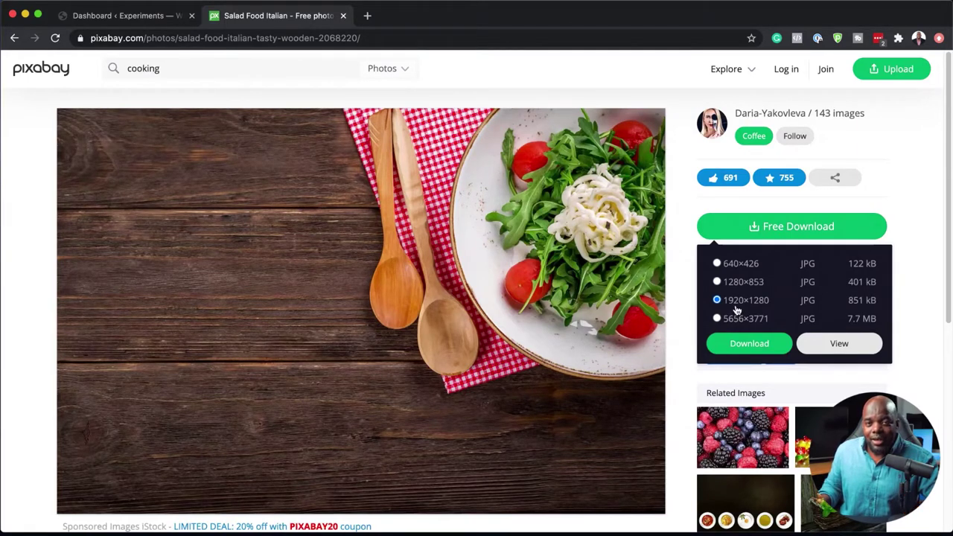
left_click(759, 347)
left_click(421, 363)
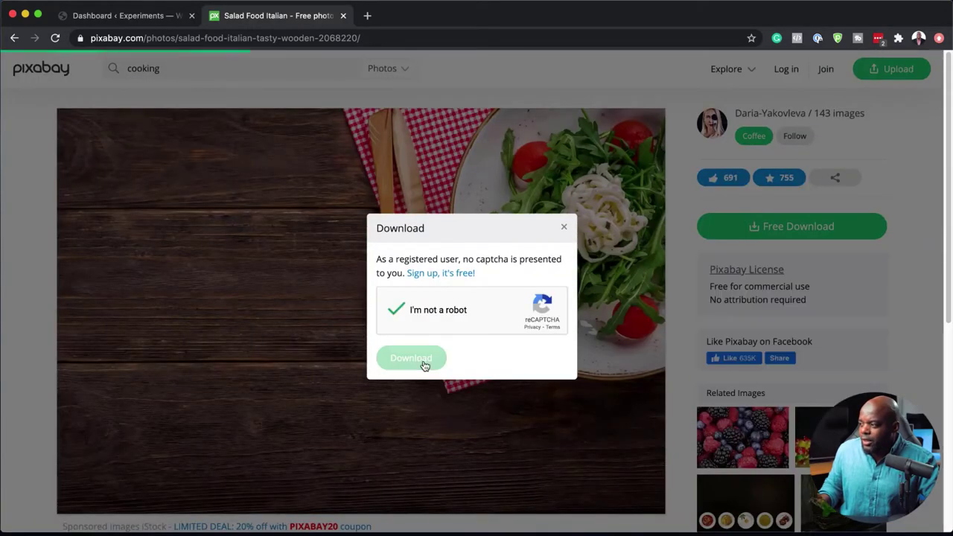
left_click(14, 37)
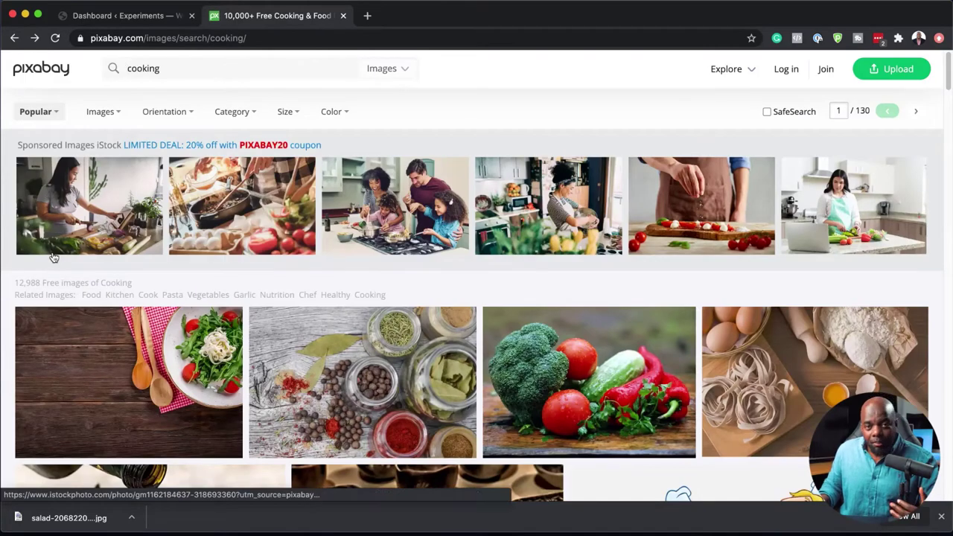
Step: Download the spice-jars photo at 1920×1277, then switch back to the WordPress dashboard tab
scroll(422, 407, "down", 1)
scroll(422, 407, "down", 5)
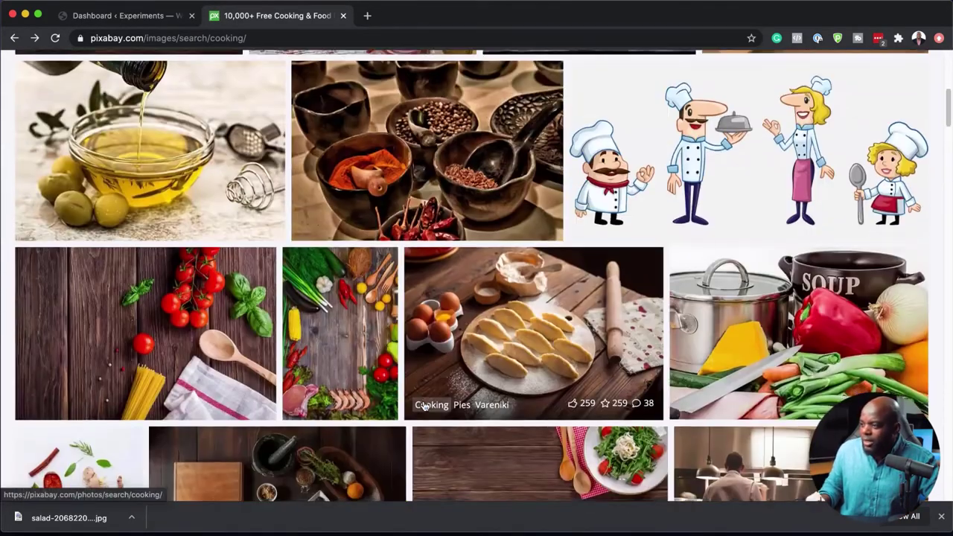
scroll(422, 407, "down", 2)
scroll(422, 406, "down", 2)
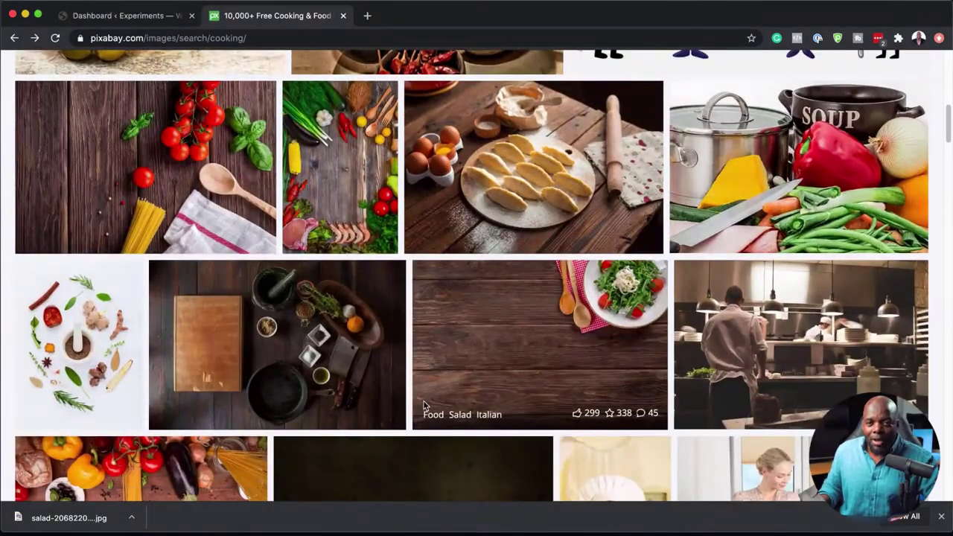
scroll(422, 374, "up", 5)
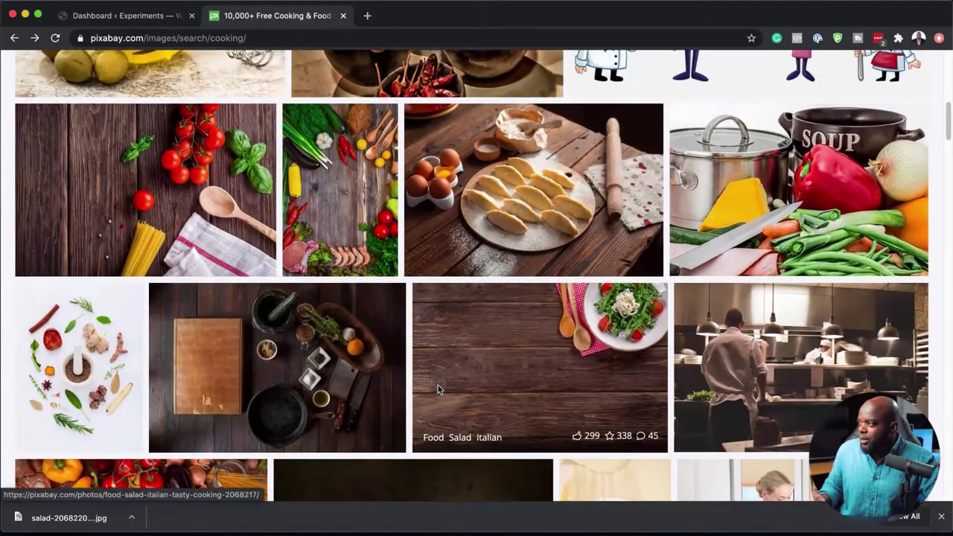
scroll(440, 391, "up", 1)
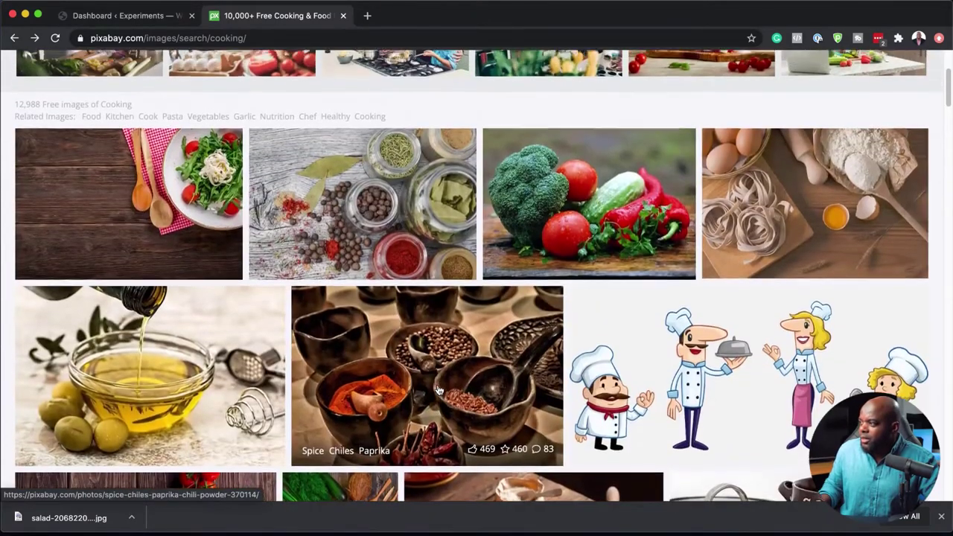
left_click(367, 292)
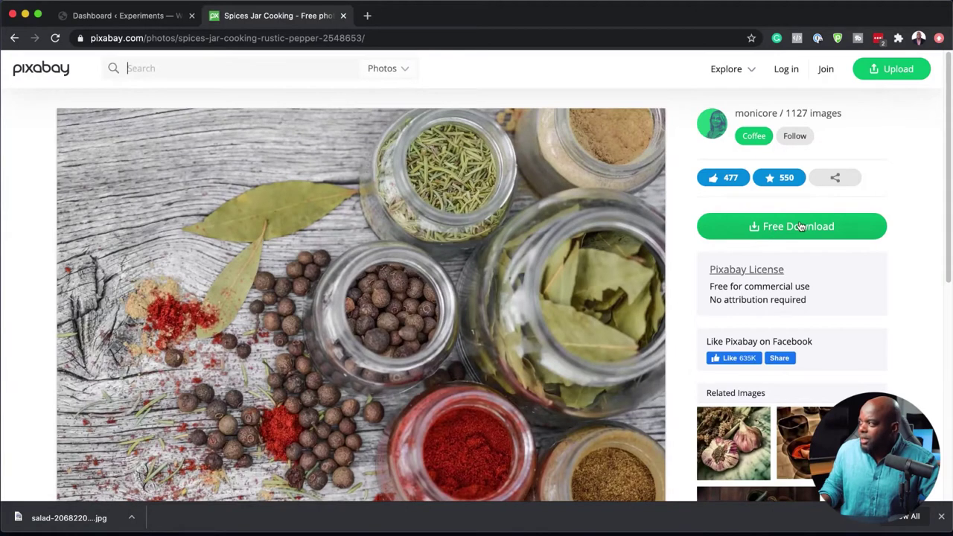
left_click(800, 226)
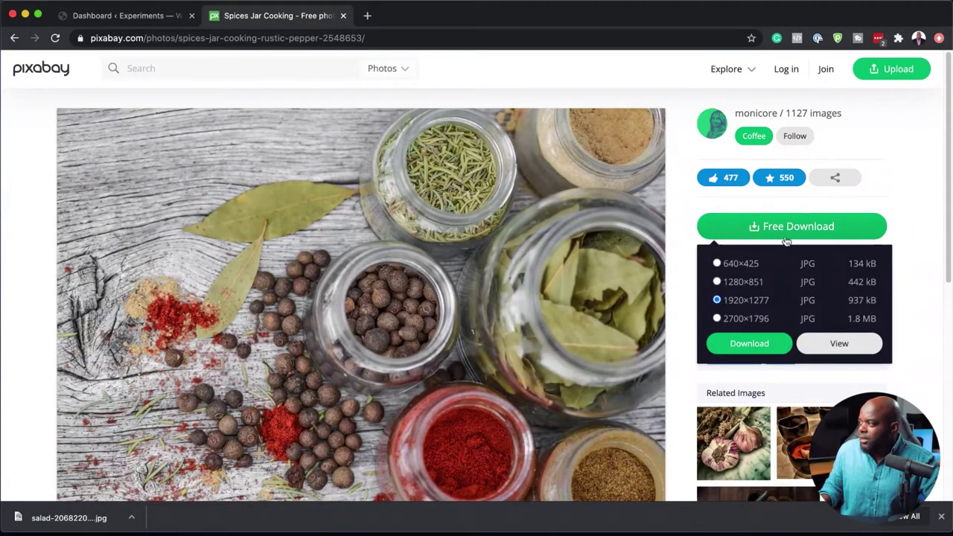
left_click(754, 344)
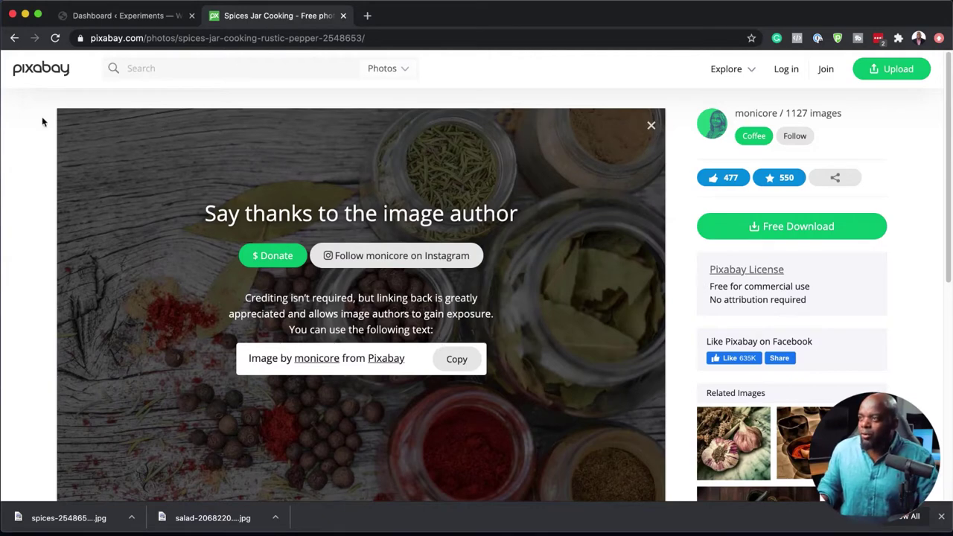
left_click(125, 17)
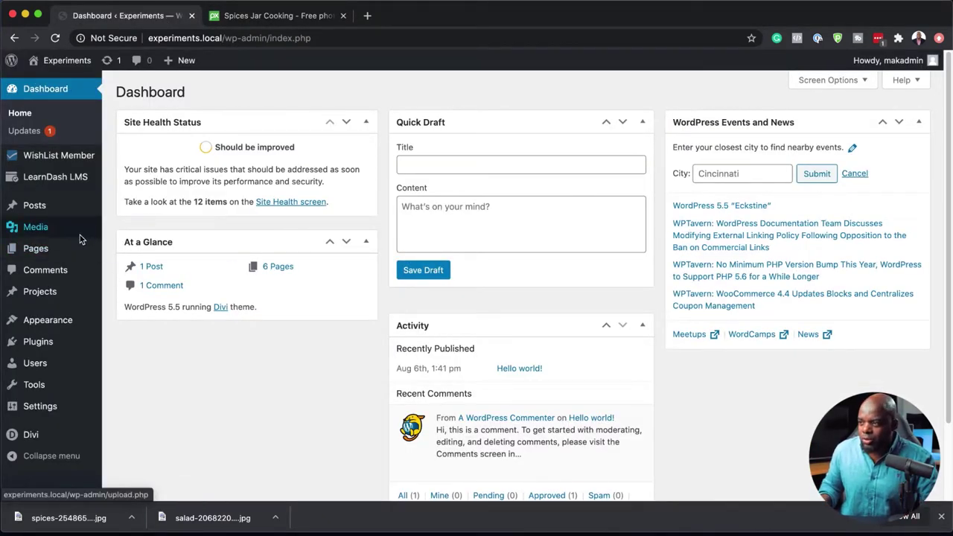
Step: Upload spices-2548653_1920.jpg to the Media Library
mouse_move(80, 238)
left_click(129, 248)
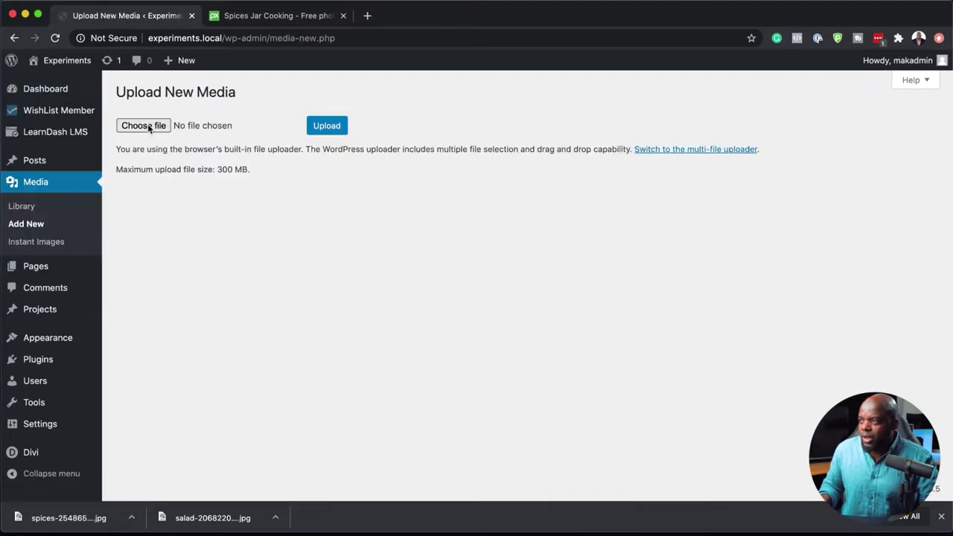
left_click(149, 127)
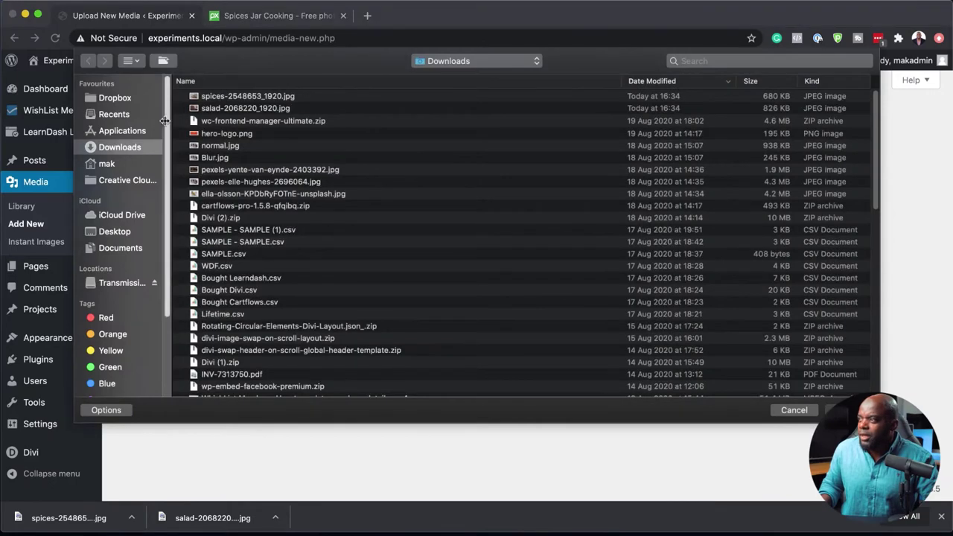
left_click(228, 99)
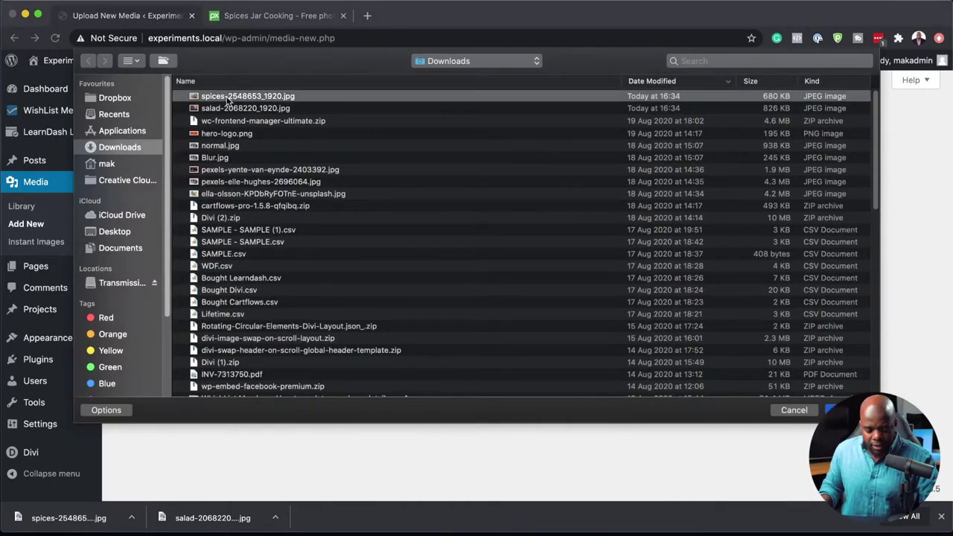
key("Return")
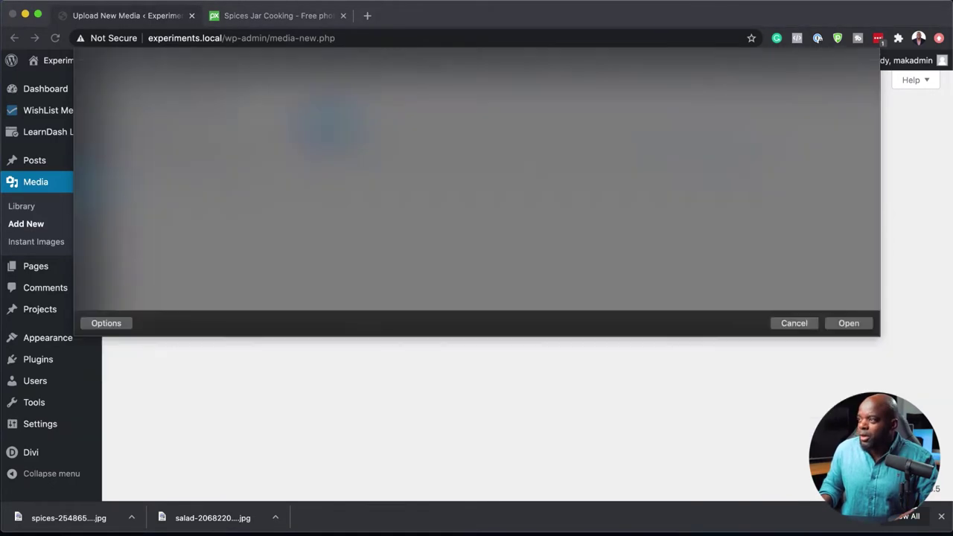
left_click(339, 129)
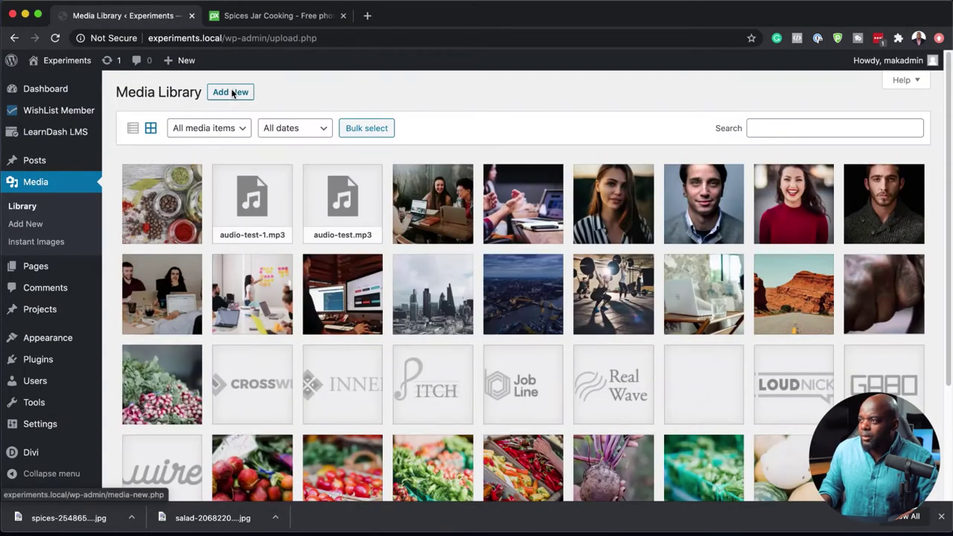
Step: Upload the salad photo to the Media Library as well
left_click(232, 92)
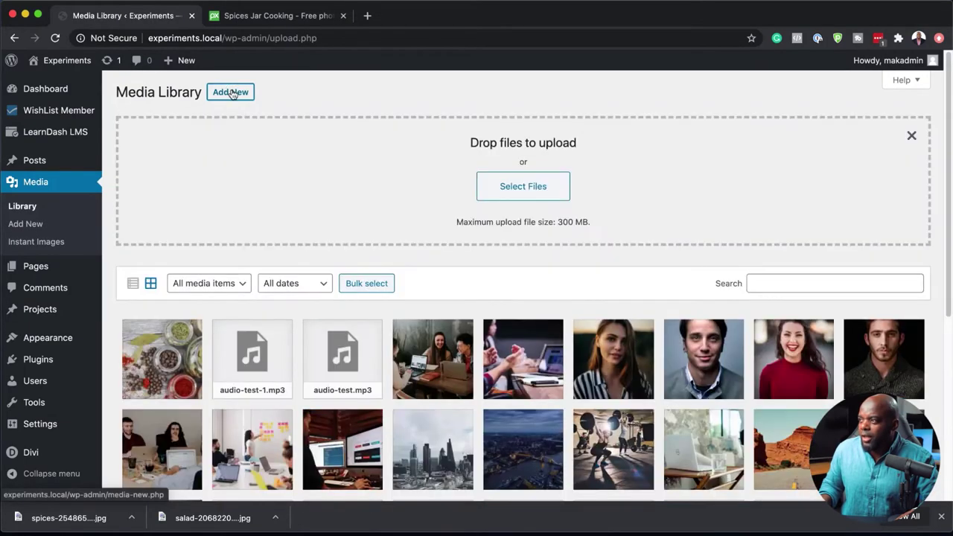
left_click(486, 190)
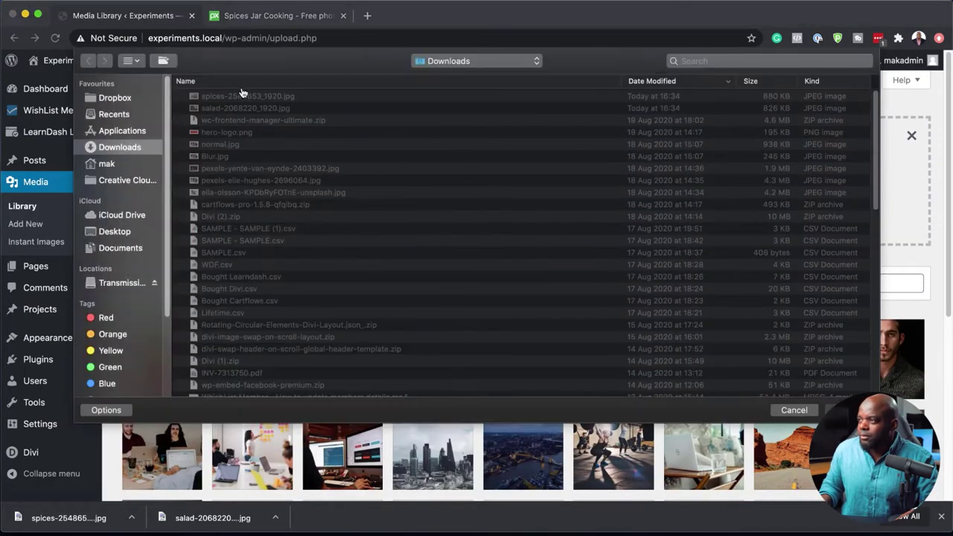
double_click(230, 108)
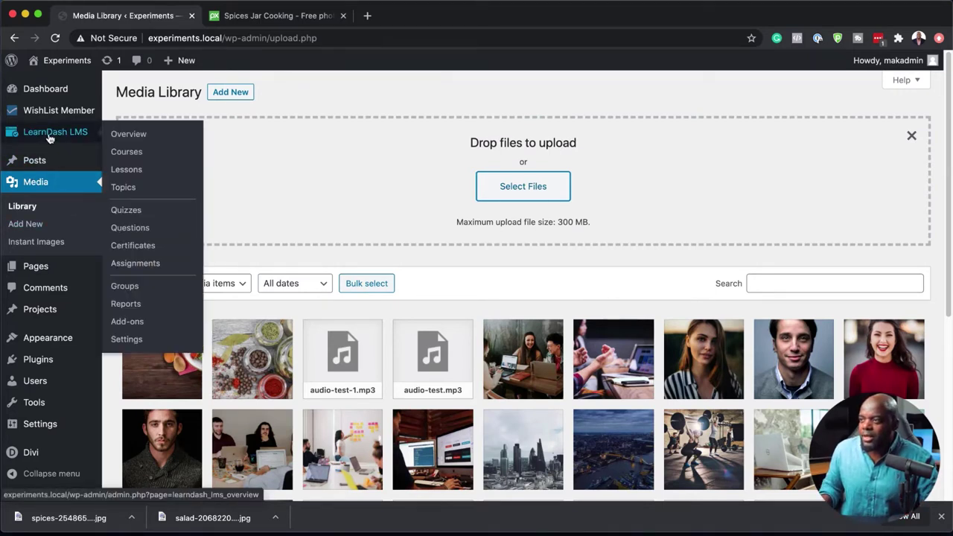
Step: Start a new WordPress page and give it the title 'Landing'
mouse_move(44, 269)
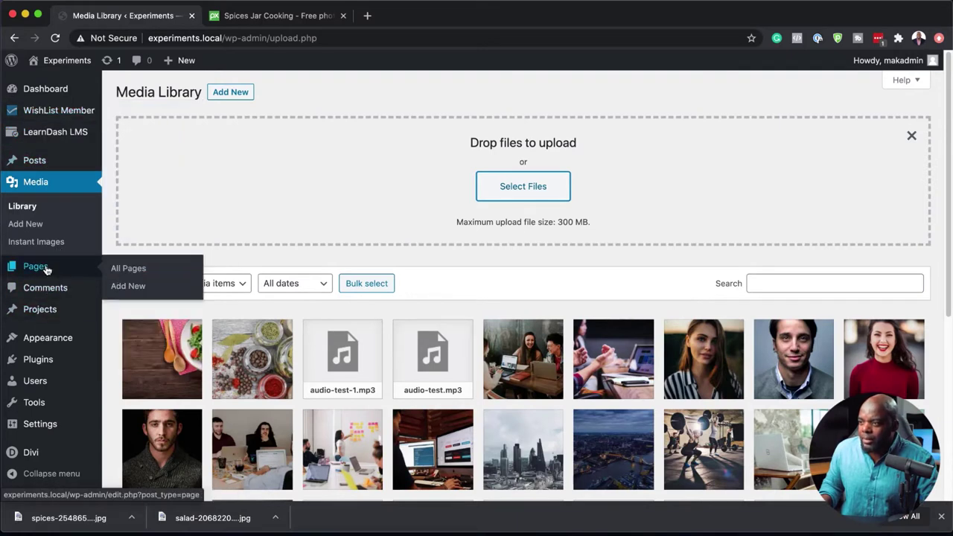
left_click(128, 285)
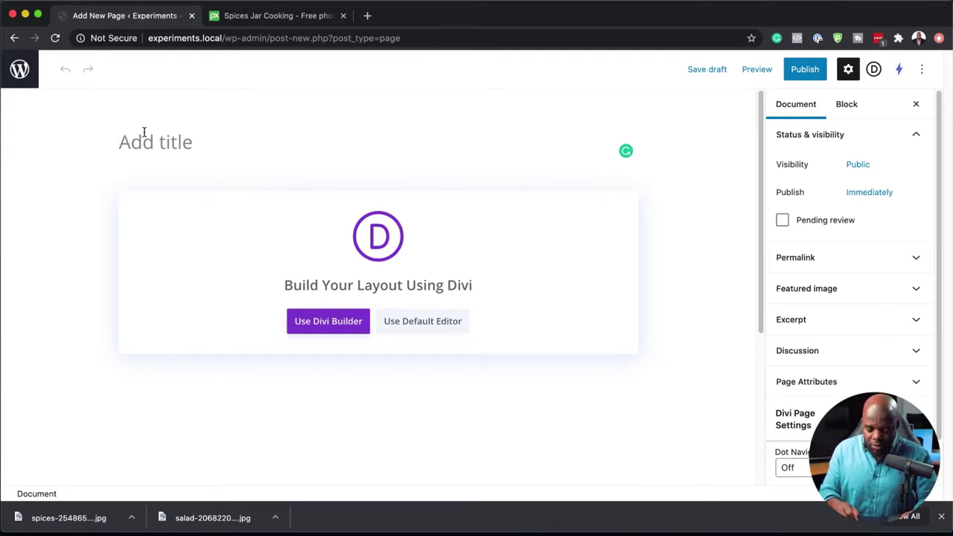
type("Landing")
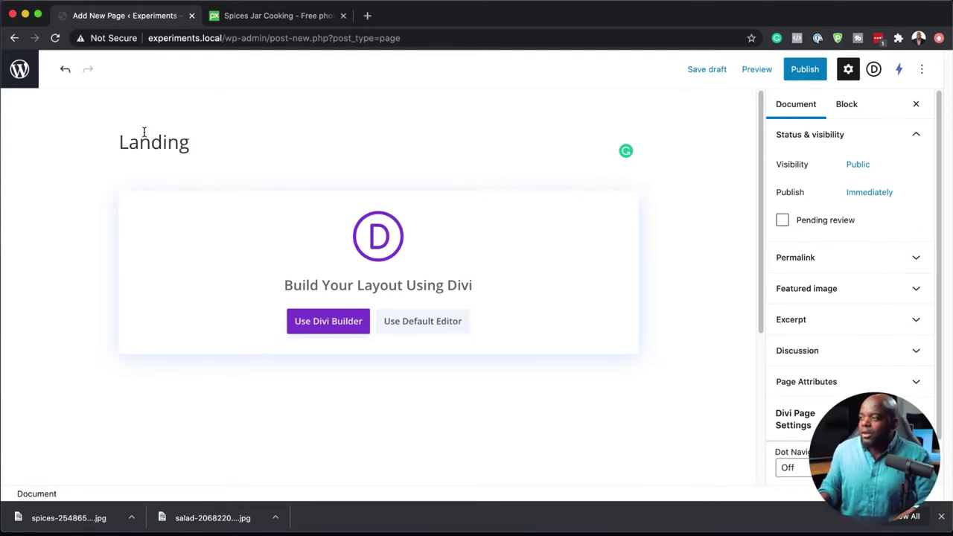
Step: Launch Divi Builder on the Landing page and browse the premade layouts to the Food Recipes pack
left_click(346, 321)
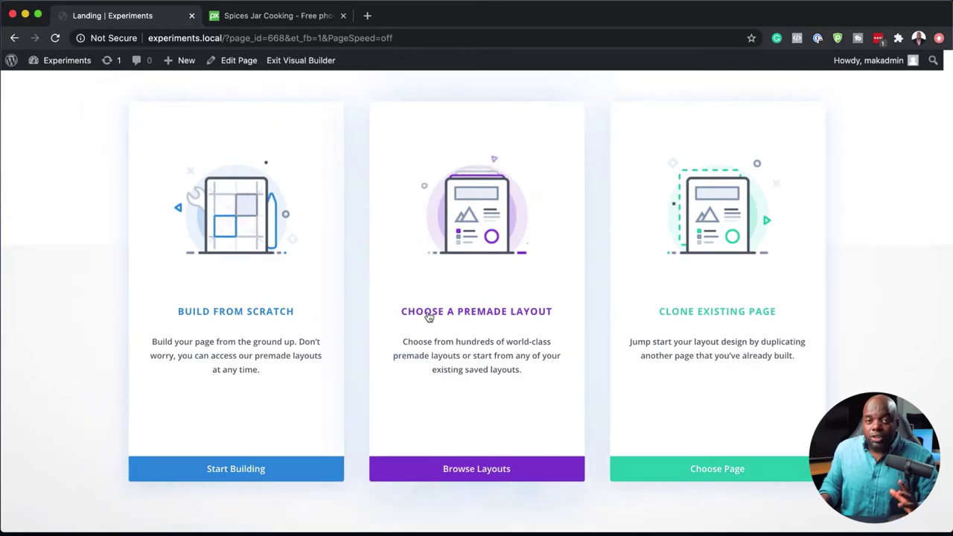
left_click(436, 316)
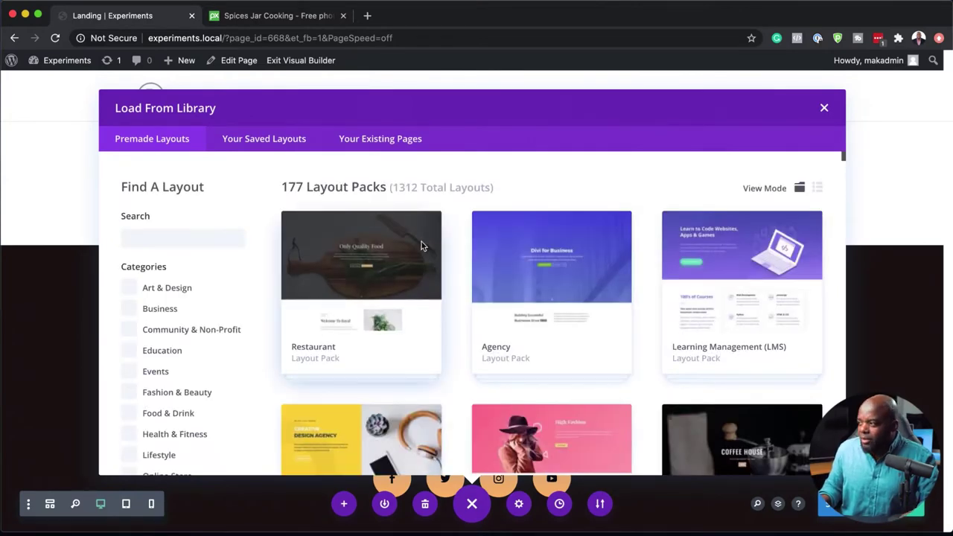
scroll(505, 330, "down", 10)
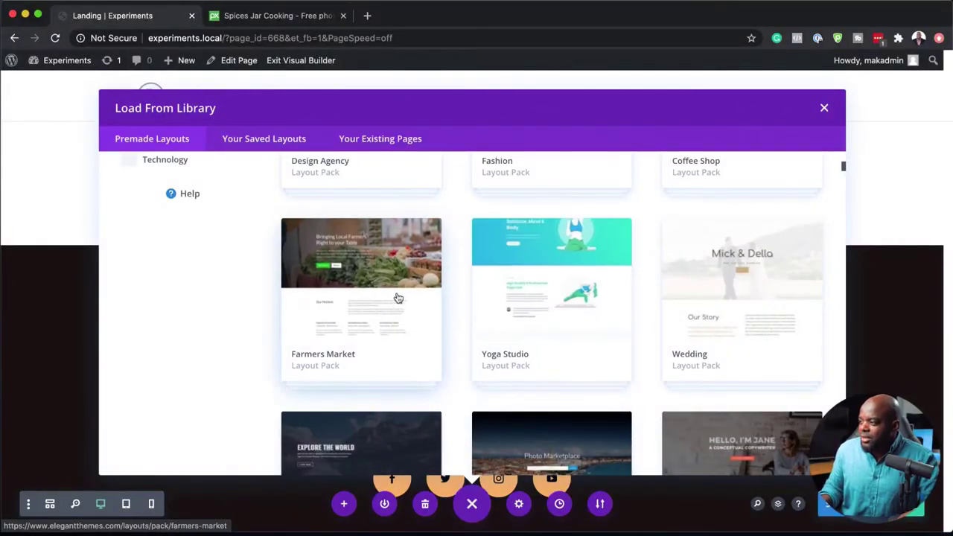
scroll(541, 348, "down", 3)
scroll(543, 350, "down", 2)
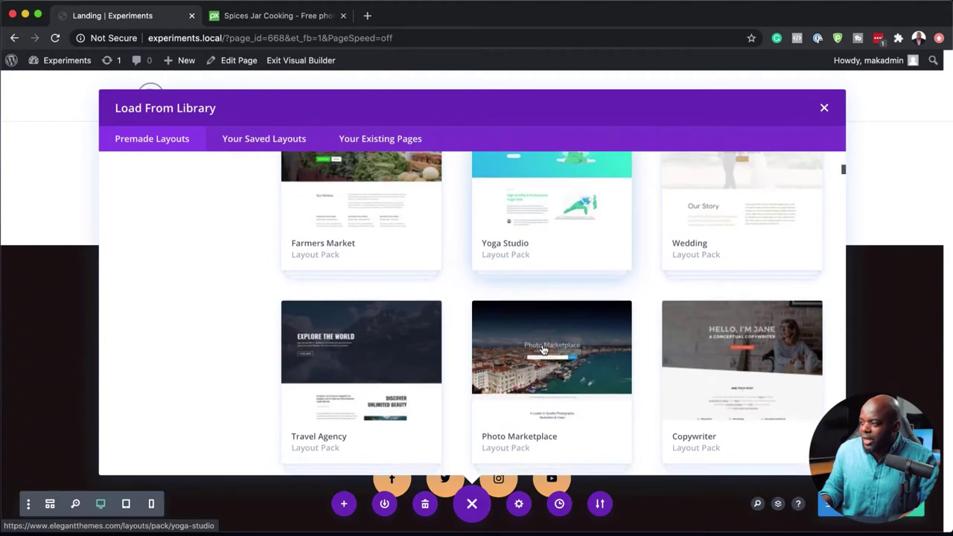
scroll(476, 343, "down", 3)
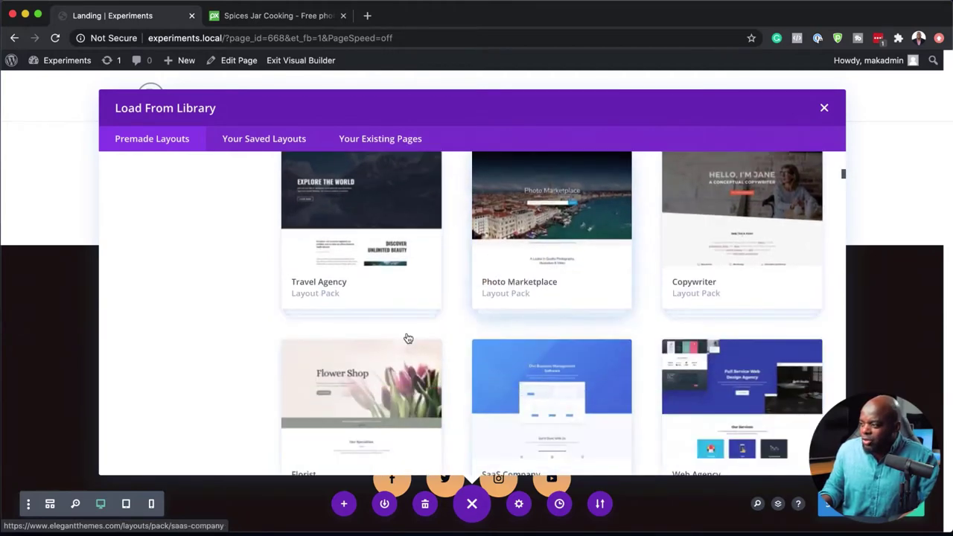
scroll(478, 365, "down", 6)
scroll(480, 368, "down", 5)
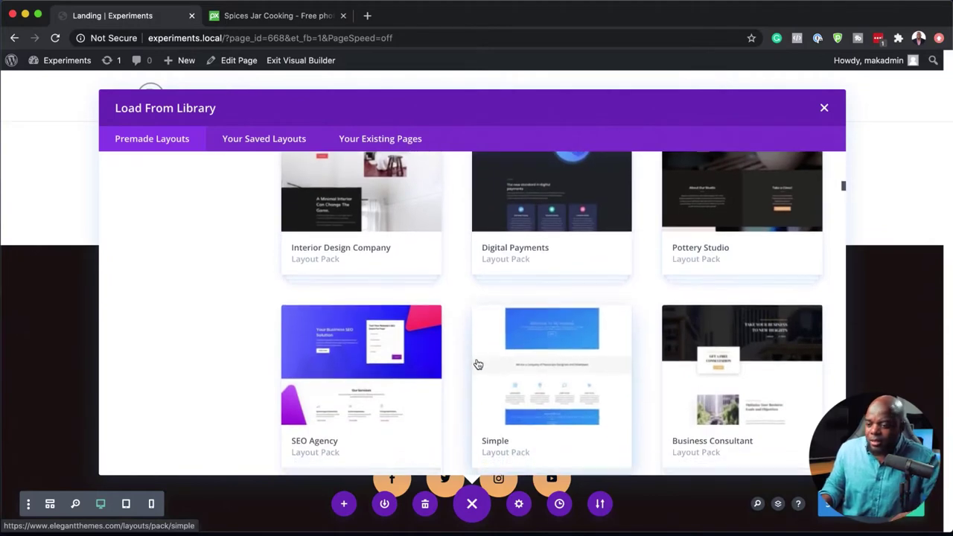
scroll(478, 365, "down", 3)
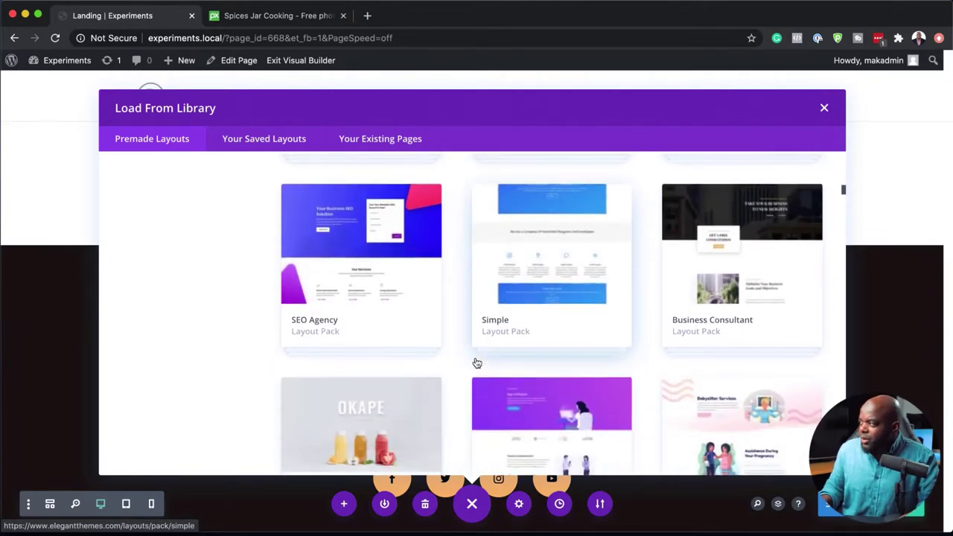
scroll(476, 363, "down", 5)
scroll(476, 362, "down", 2)
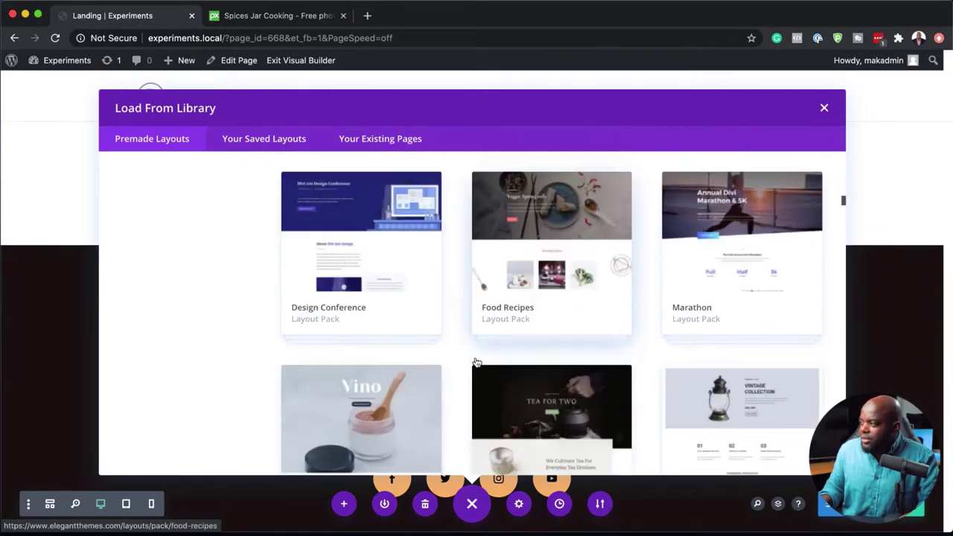
scroll(549, 373, "up", 1)
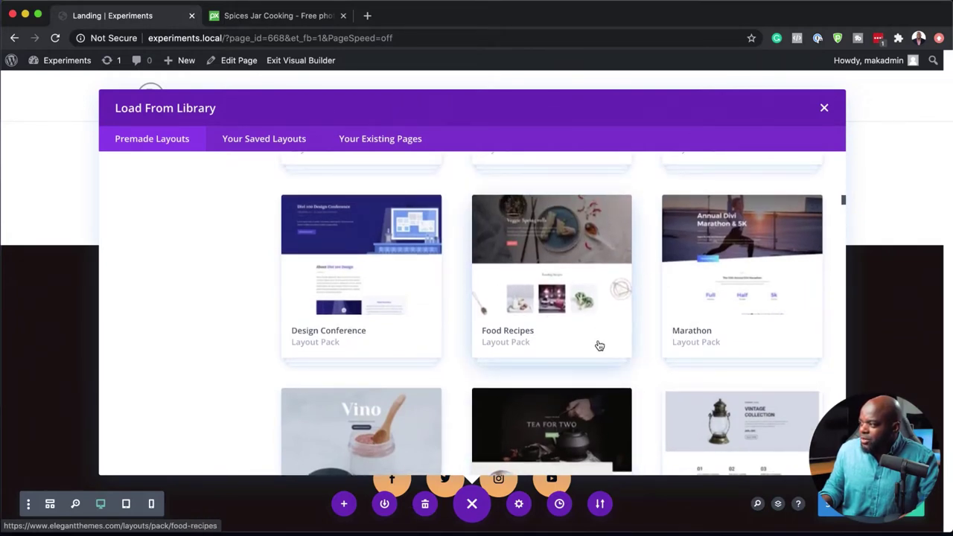
scroll(600, 345, "up", 1)
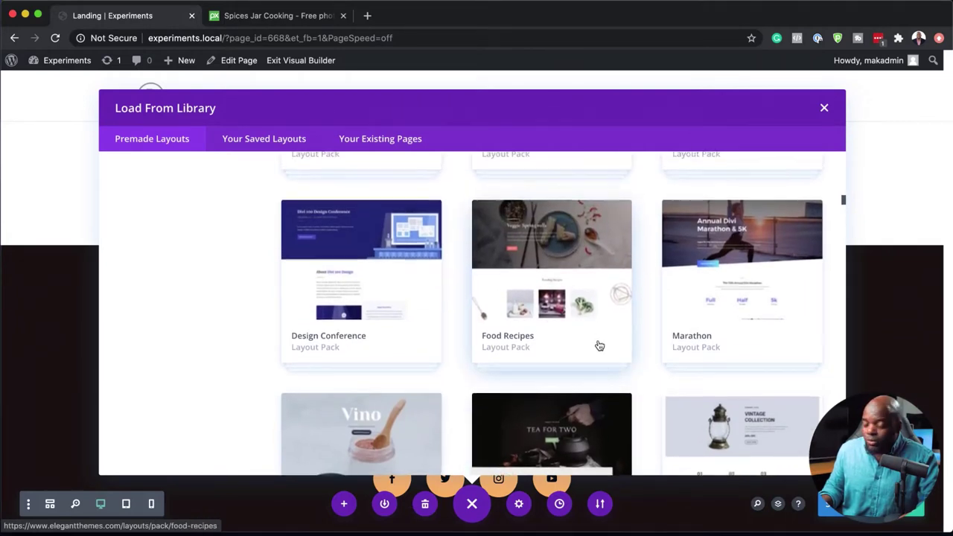
Step: Open the Food Recipes layout pack and apply its Landing Page layout
left_click(572, 227)
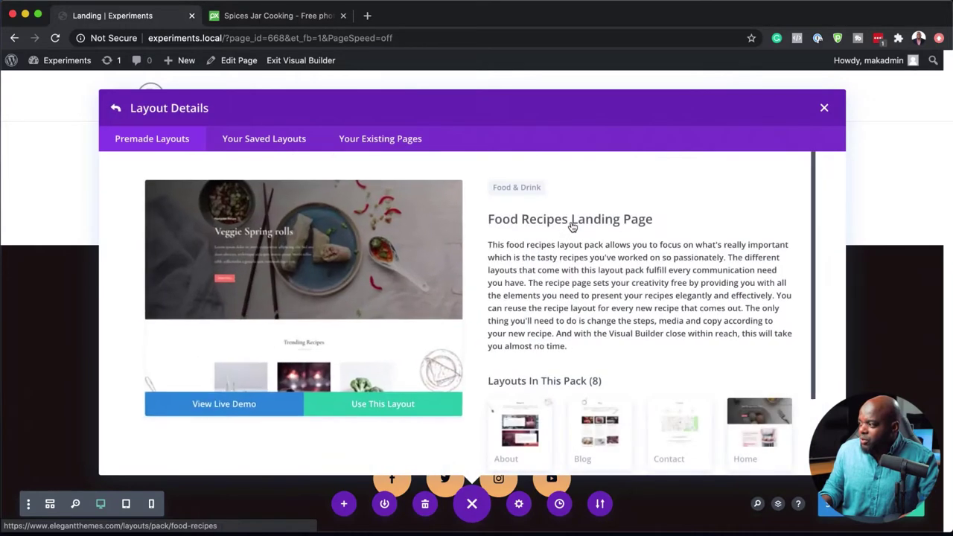
left_click(395, 415)
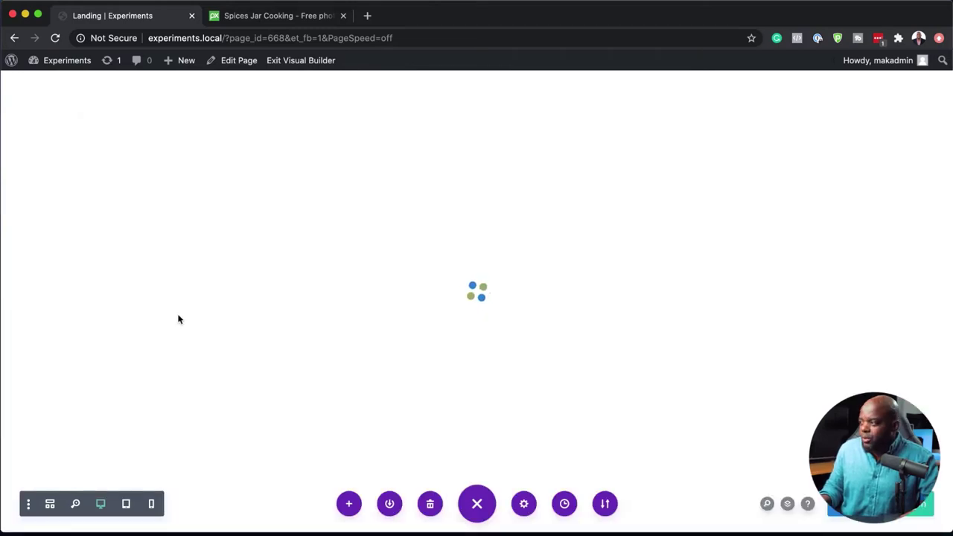
Step: Scroll through the imported recipe layout to the footer and back up to the hero
scroll(372, 297, "down", 10)
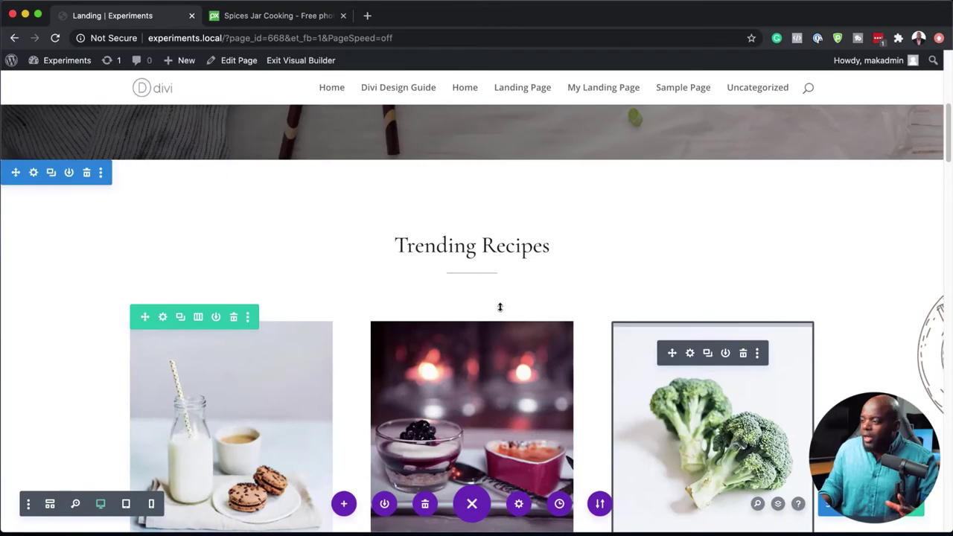
scroll(536, 307, "down", 1)
scroll(570, 309, "down", 15)
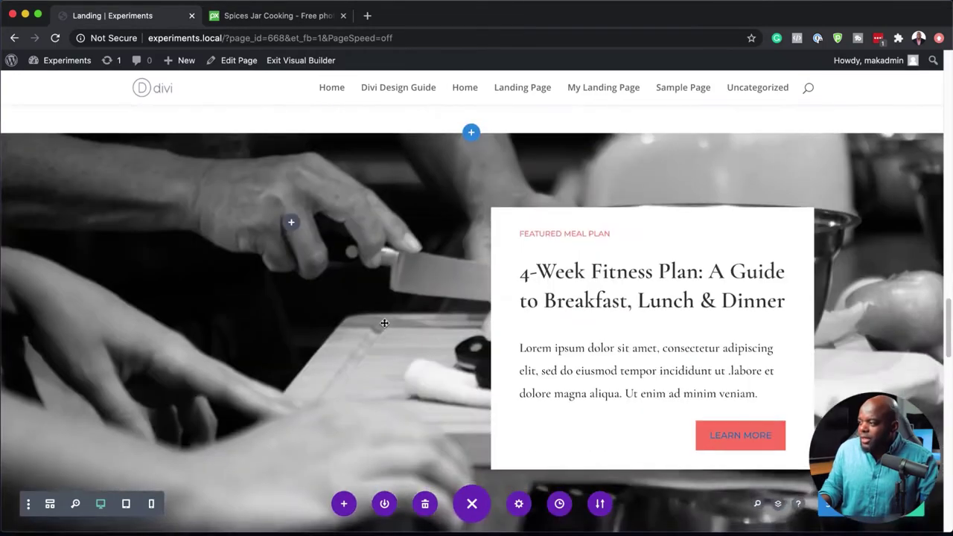
scroll(385, 322, "down", 15)
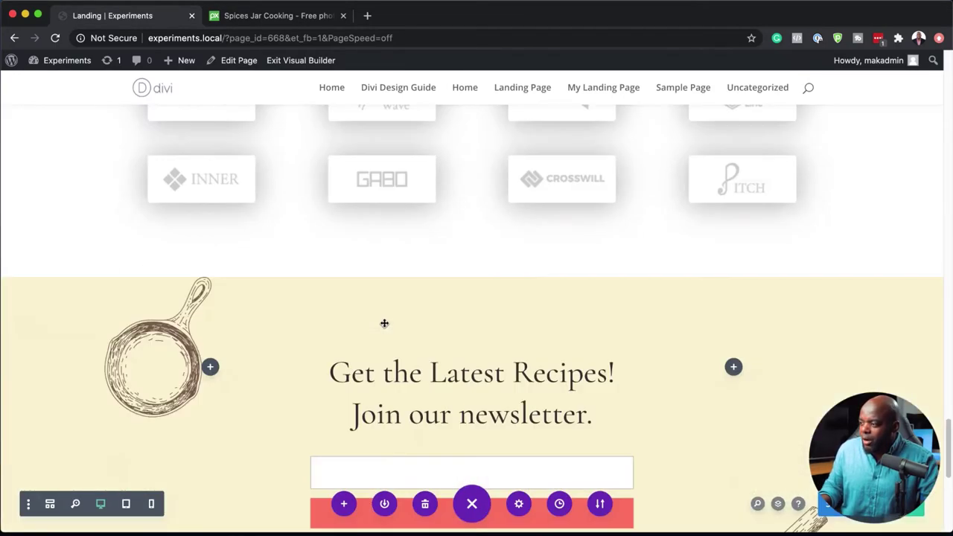
scroll(385, 322, "up", 20)
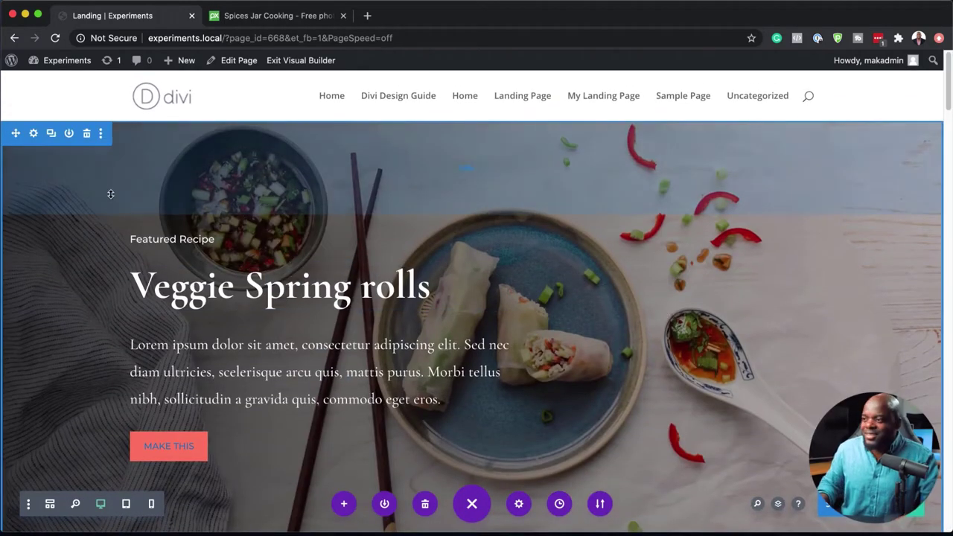
Step: Replace the hero section's background image with salad-2068220_1920.jpg from the Media Library
left_click(33, 134)
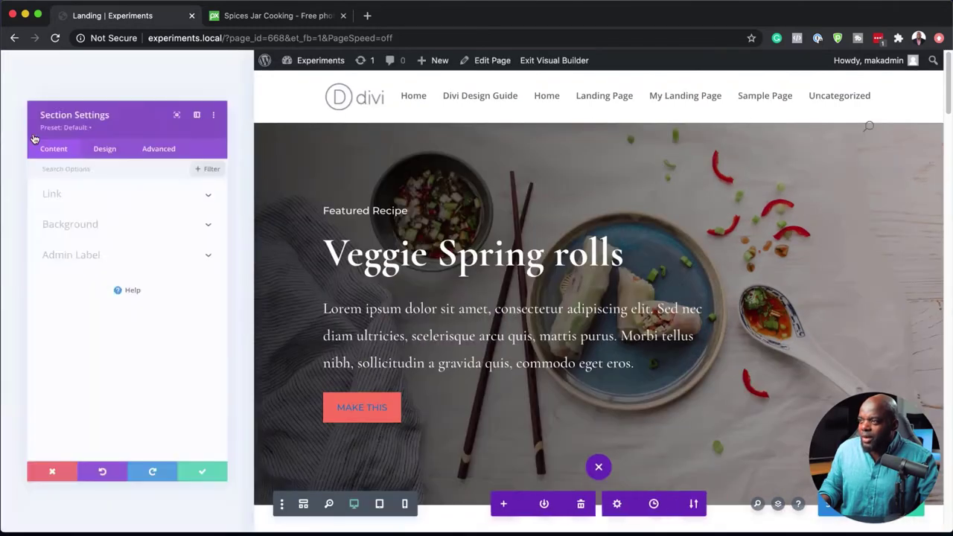
left_click(54, 214)
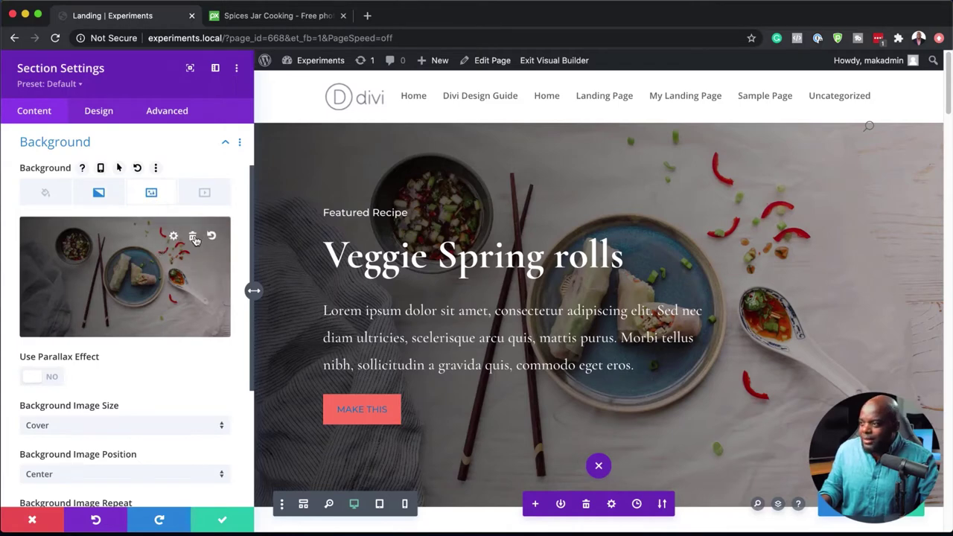
left_click(197, 240)
left_click(126, 269)
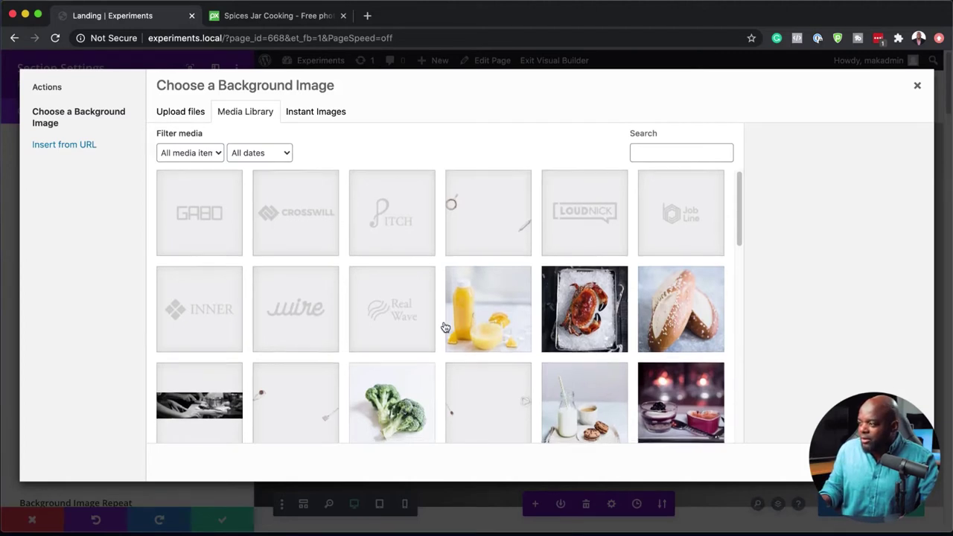
scroll(445, 326, "down", 5)
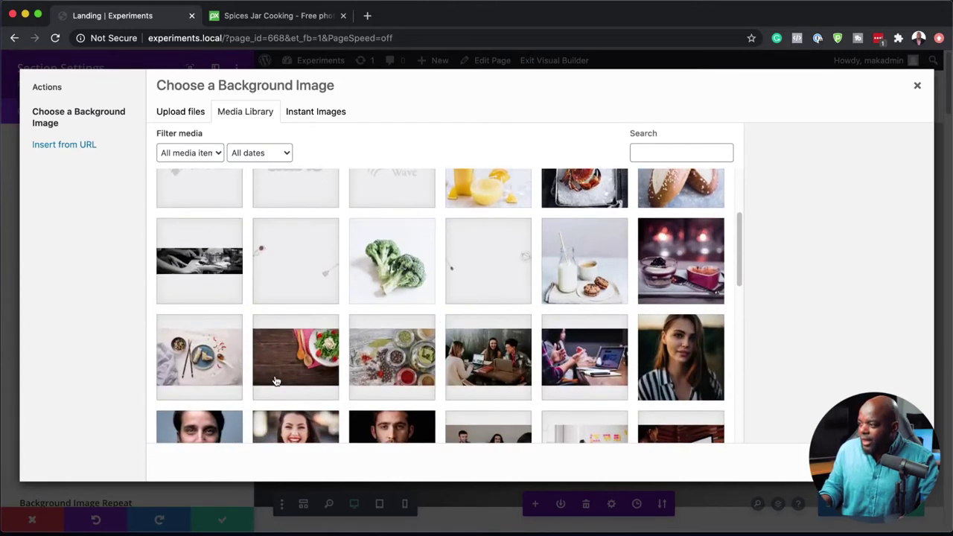
left_click(278, 370)
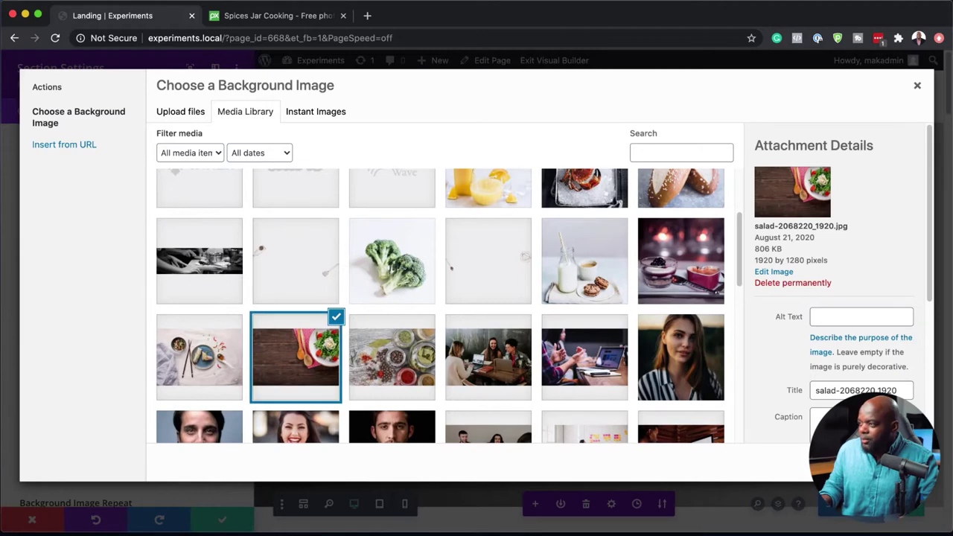
left_click(863, 462)
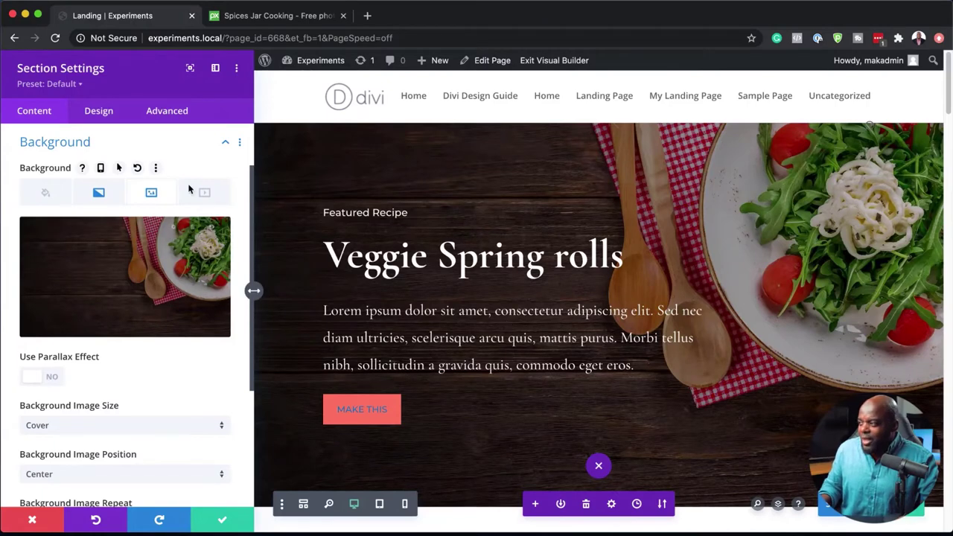
Step: Change the hero heading text from 'Veggie Spring rolls' to 'Cooking School'
left_click(223, 523)
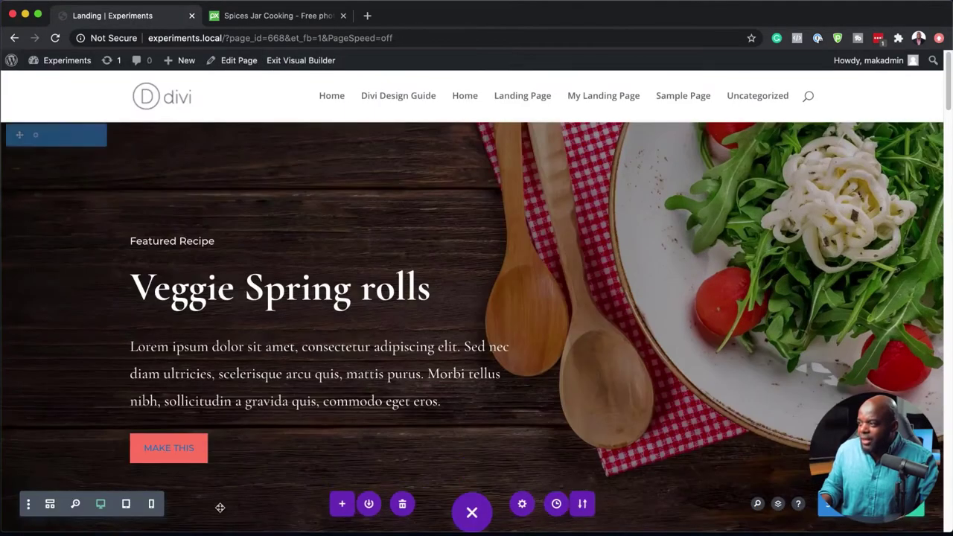
scroll(297, 283, "down", 2)
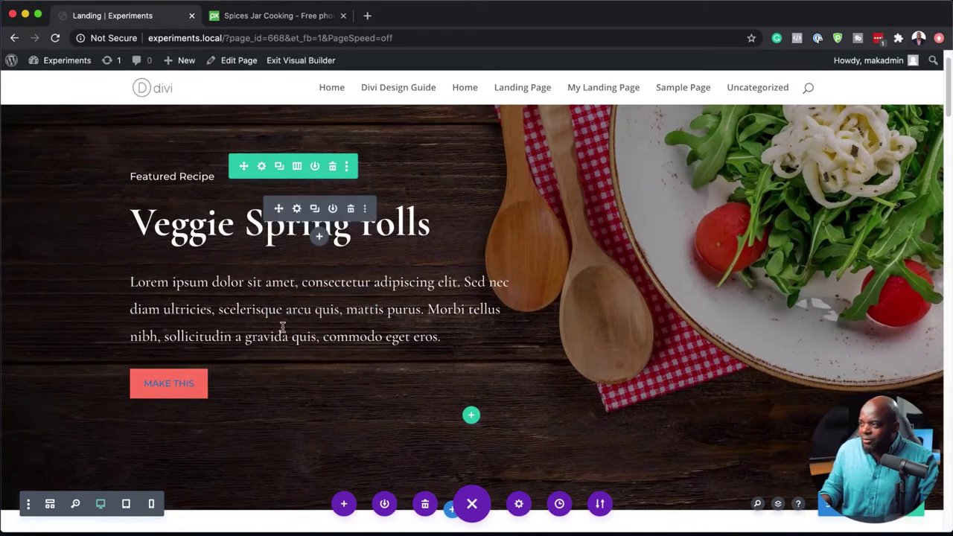
left_click(297, 209)
left_click_drag(80, 353, 10, 323)
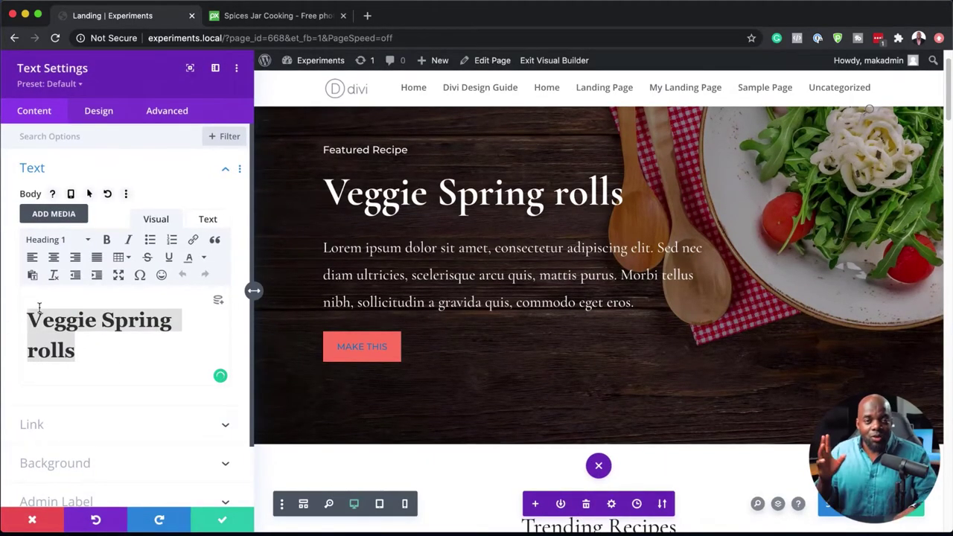
type("Cooking School")
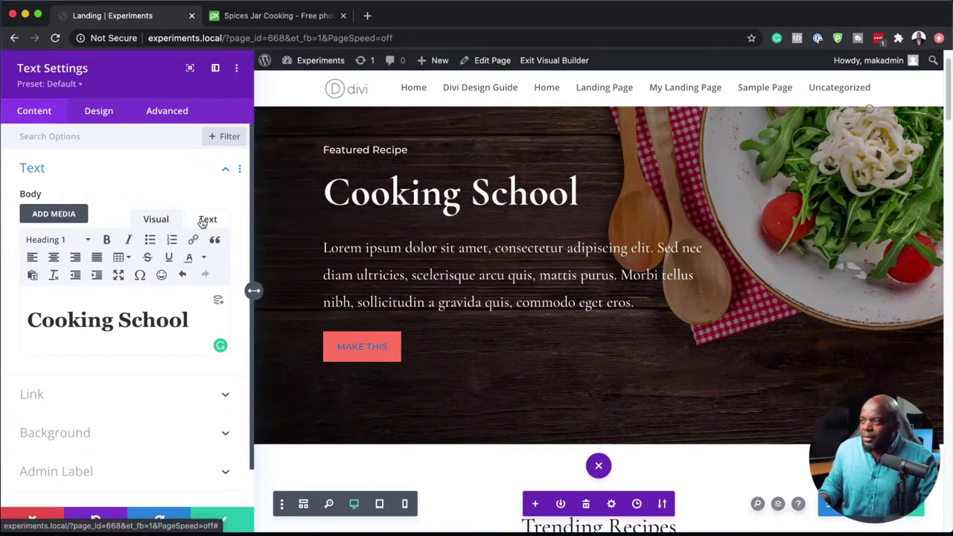
Step: Set the heading's font to Montserrat
left_click(104, 119)
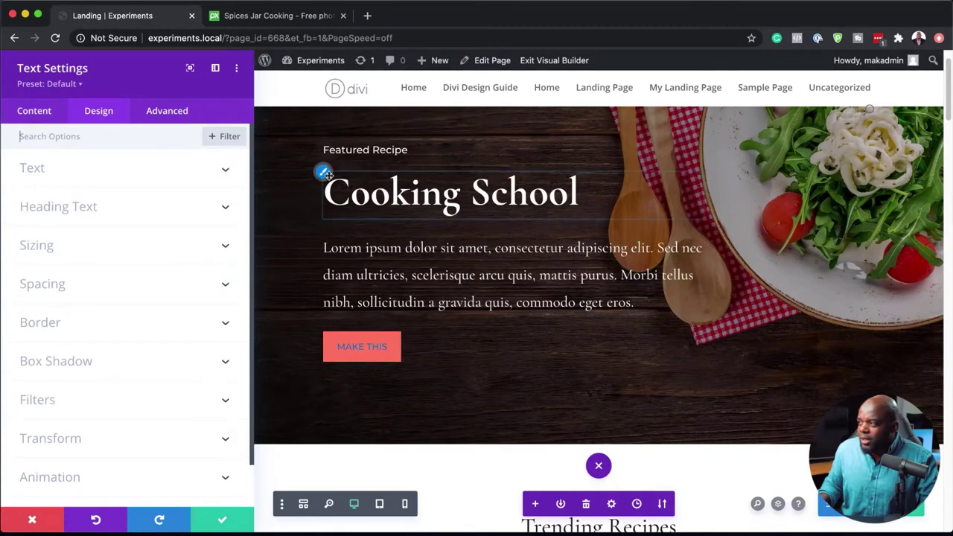
left_click(323, 174)
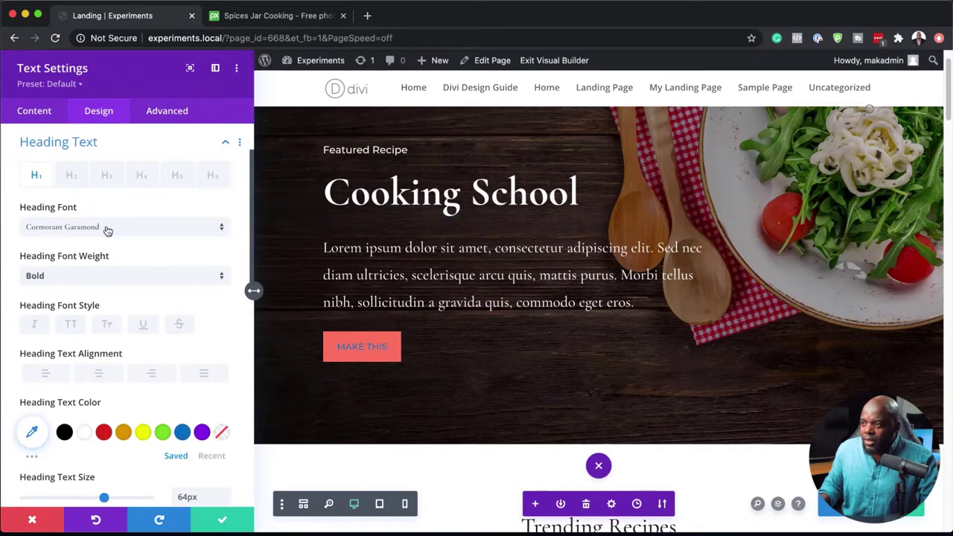
left_click(134, 228)
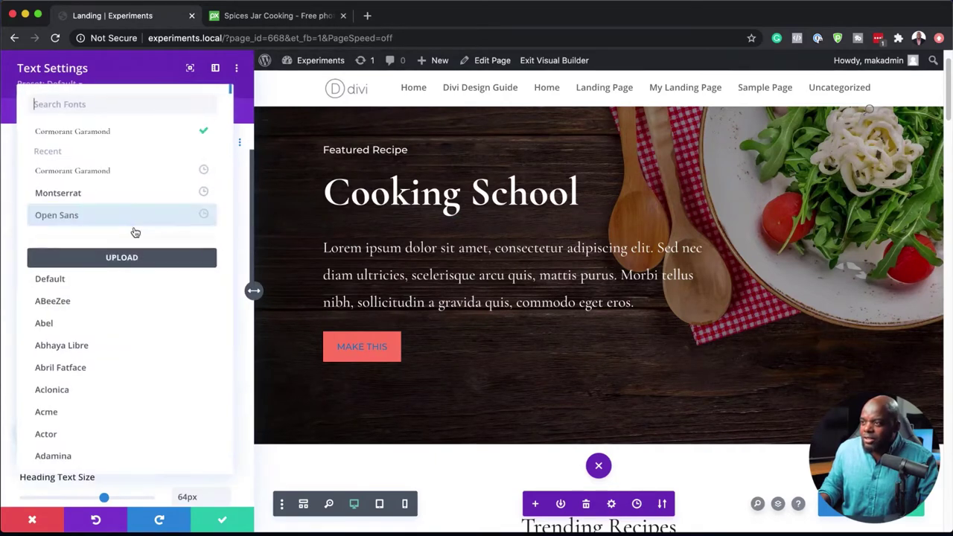
left_click(122, 196)
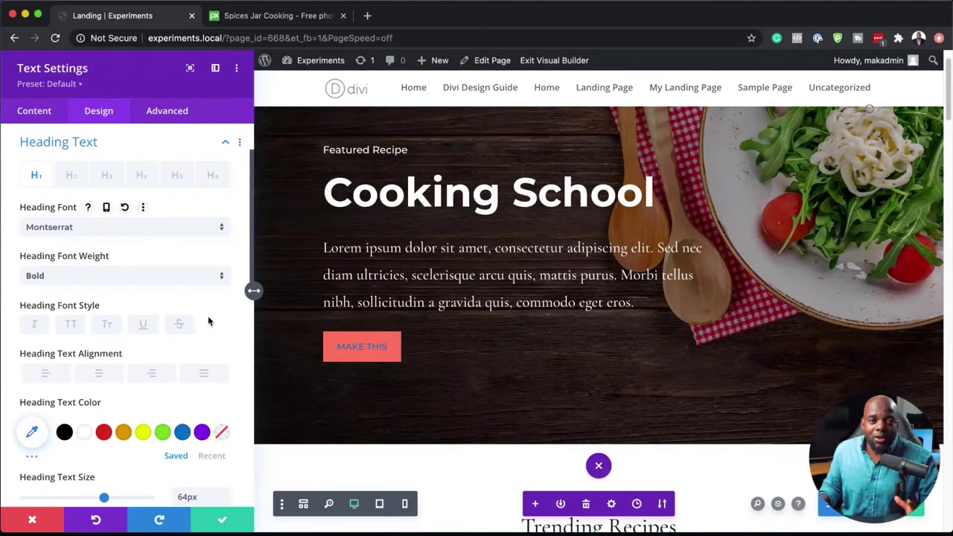
Step: Set the hero paragraph to Montserrat at 22px, then delete the 'Featured Recipe' label
left_click(222, 521)
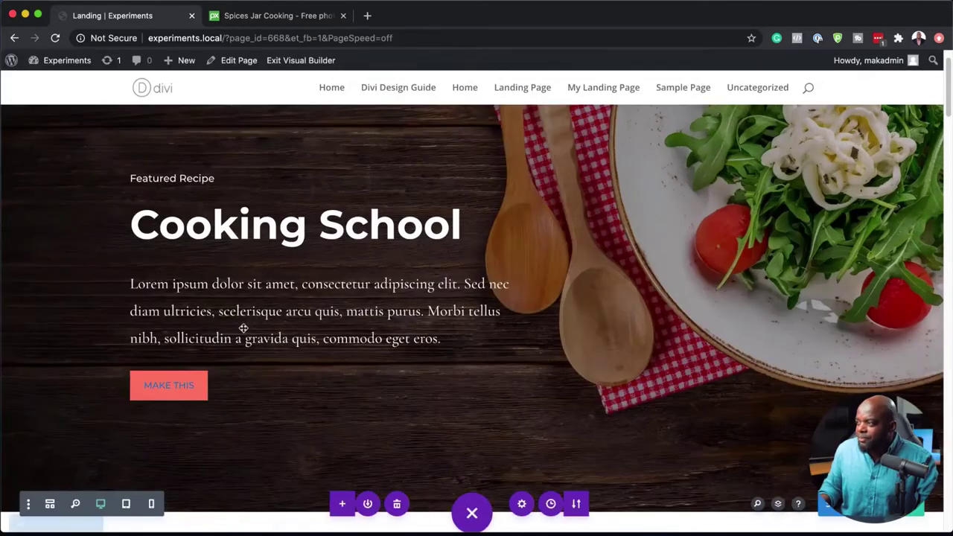
left_click(297, 301)
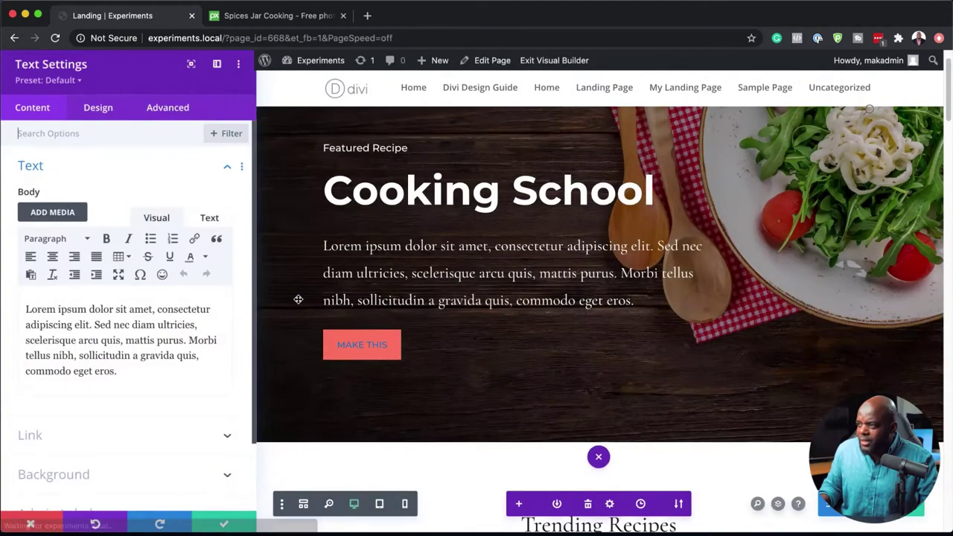
left_click(99, 111)
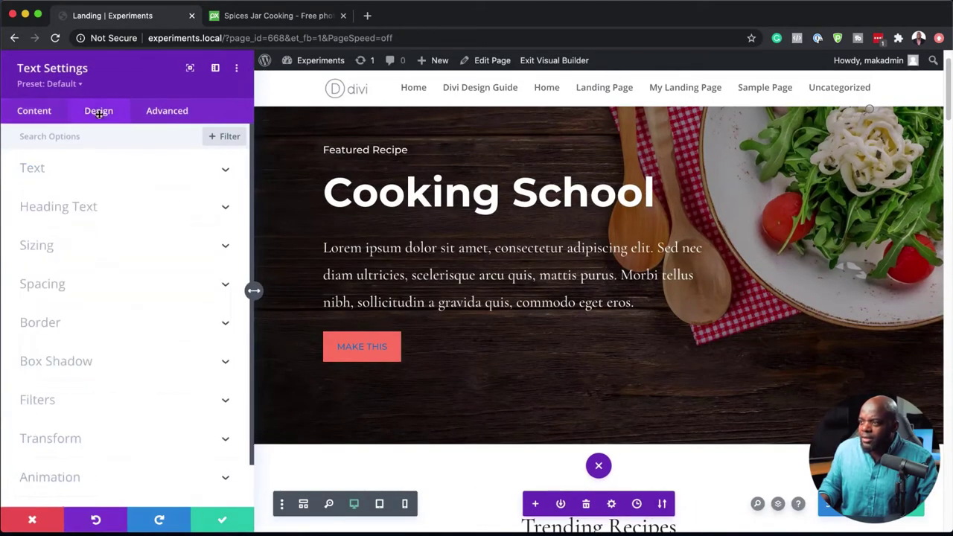
left_click(41, 169)
left_click(66, 255)
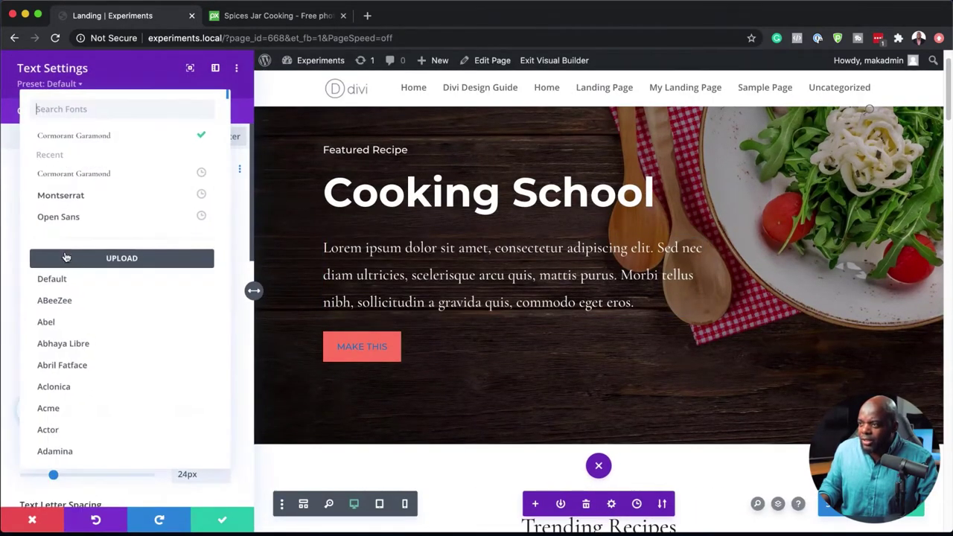
left_click(88, 196)
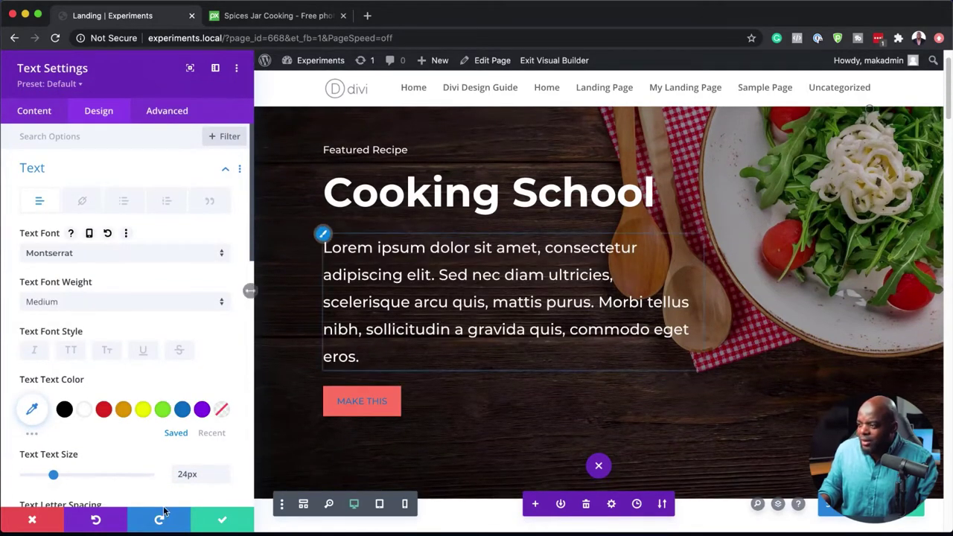
left_click_drag(53, 476, 51, 477)
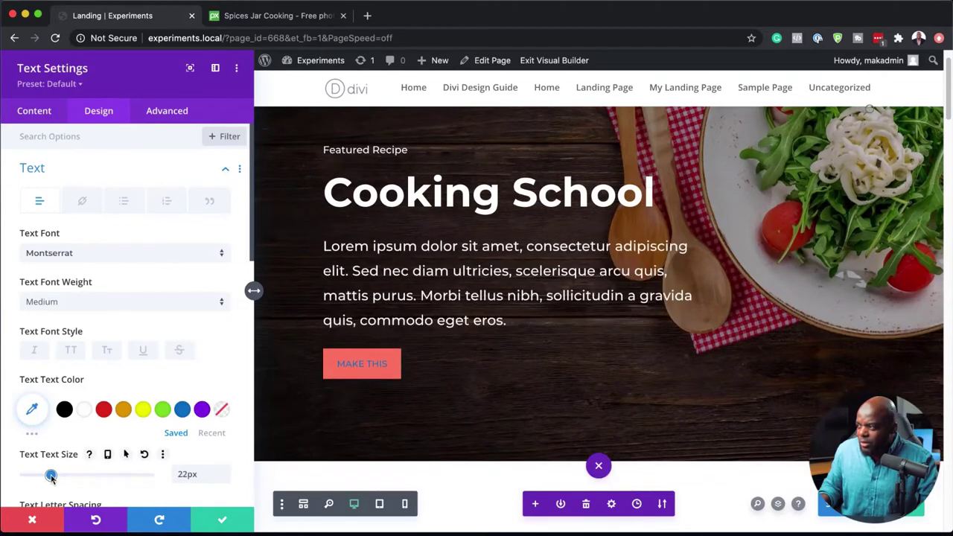
left_click(223, 520)
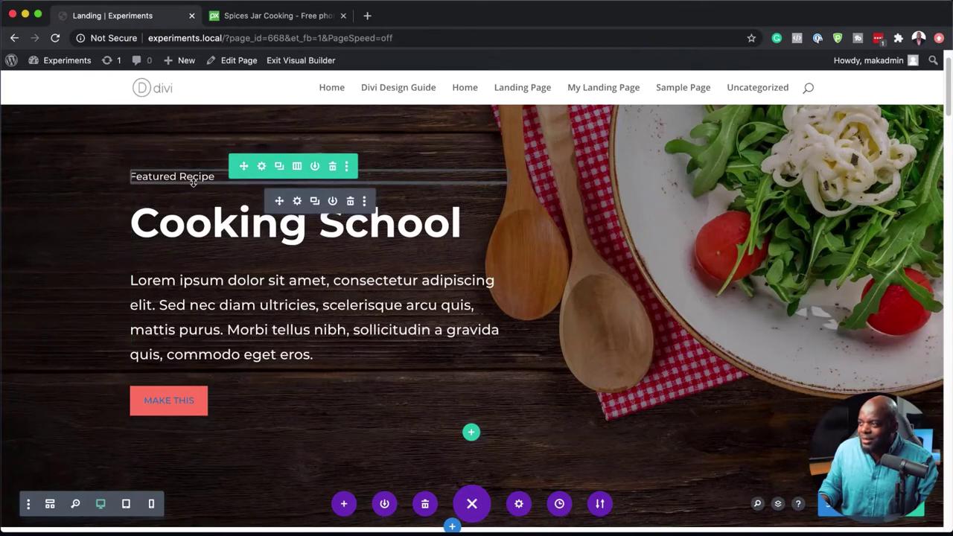
left_click(351, 202)
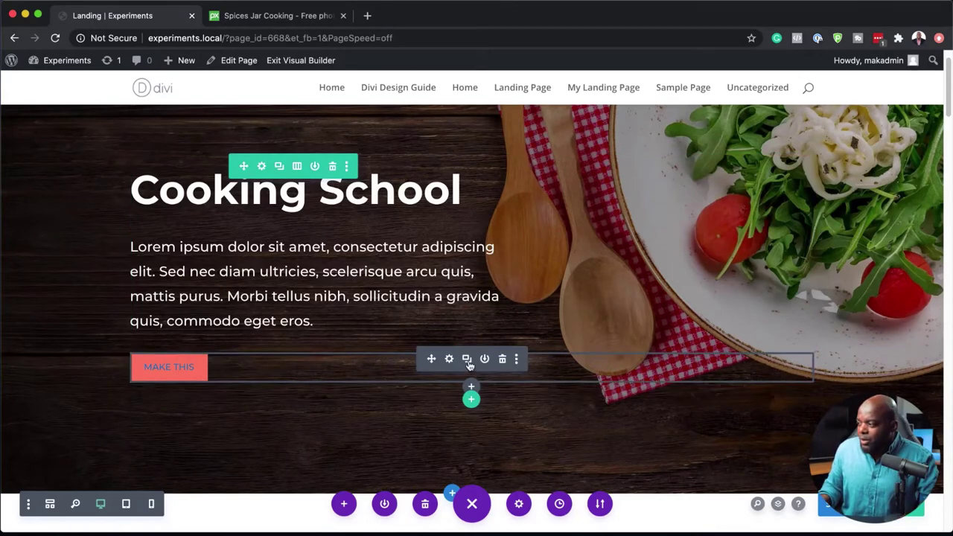
Step: Give the MAKE THIS hero button a gold #e09900 background and matching gold border
left_click(450, 359)
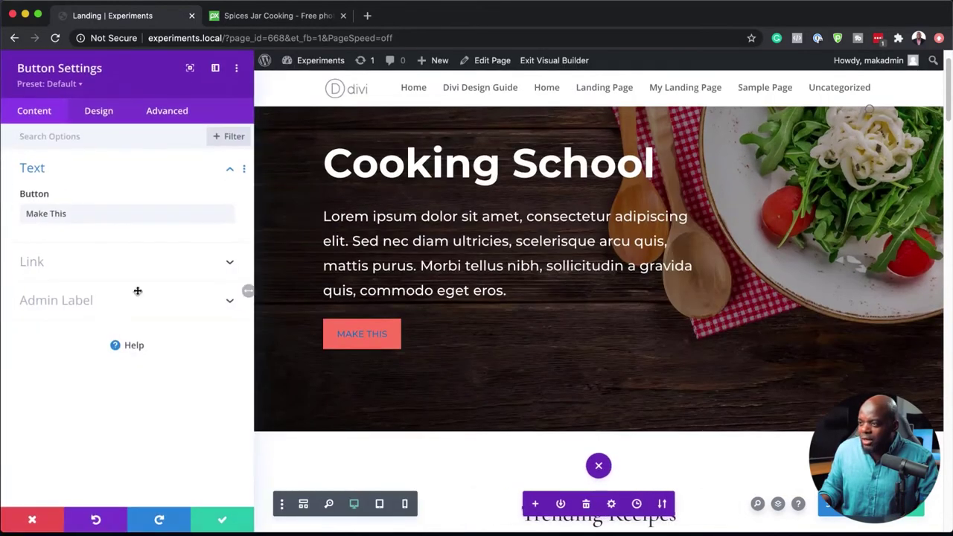
left_click(98, 111)
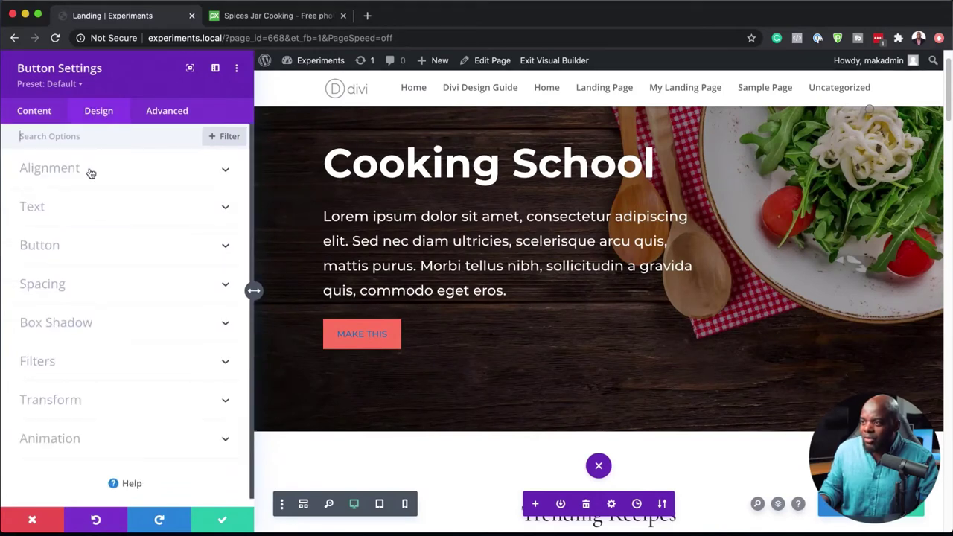
left_click(54, 248)
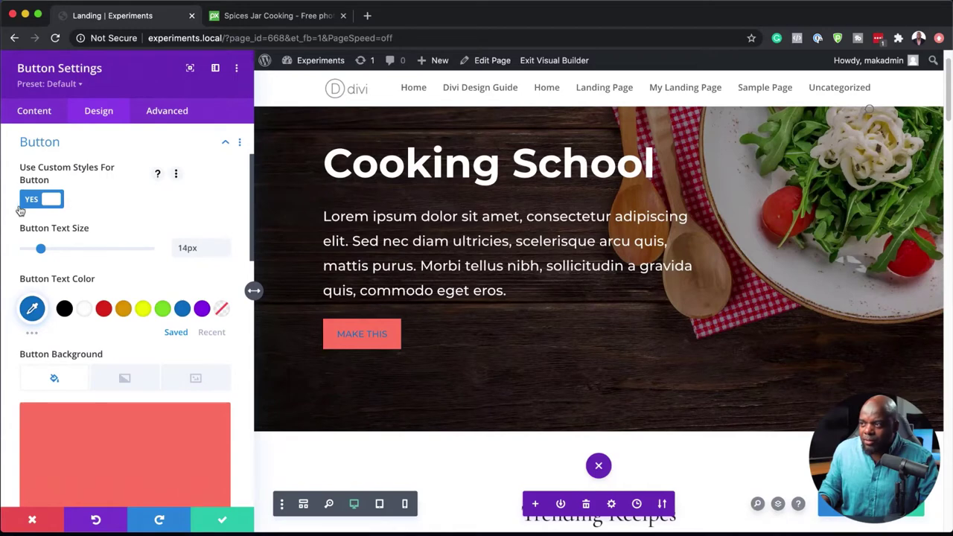
scroll(130, 382, "down", 3)
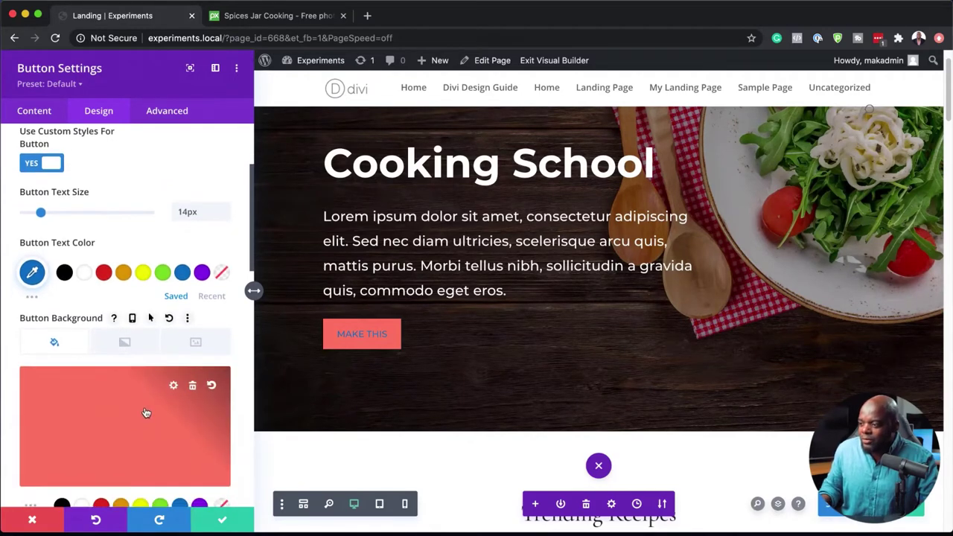
left_click(124, 469)
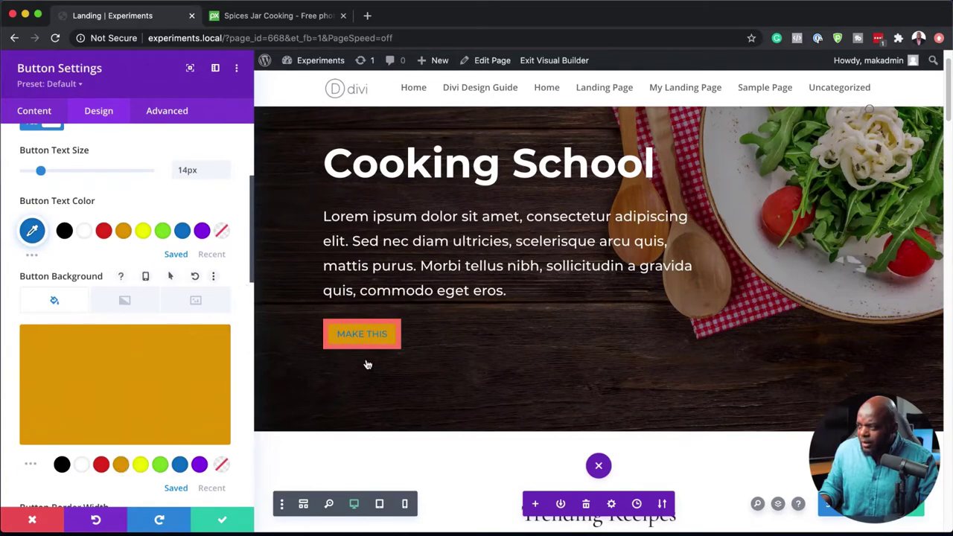
scroll(191, 351, "down", 4)
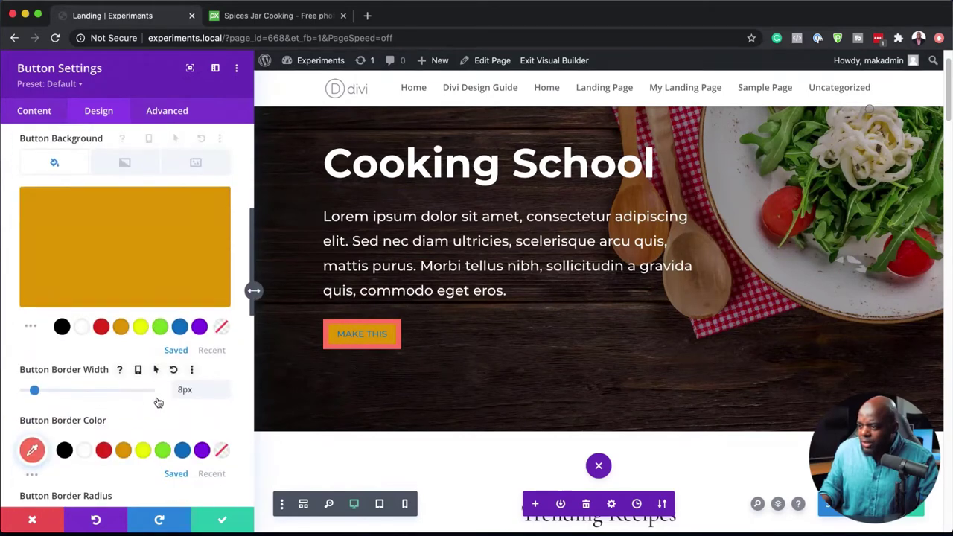
left_click(123, 450)
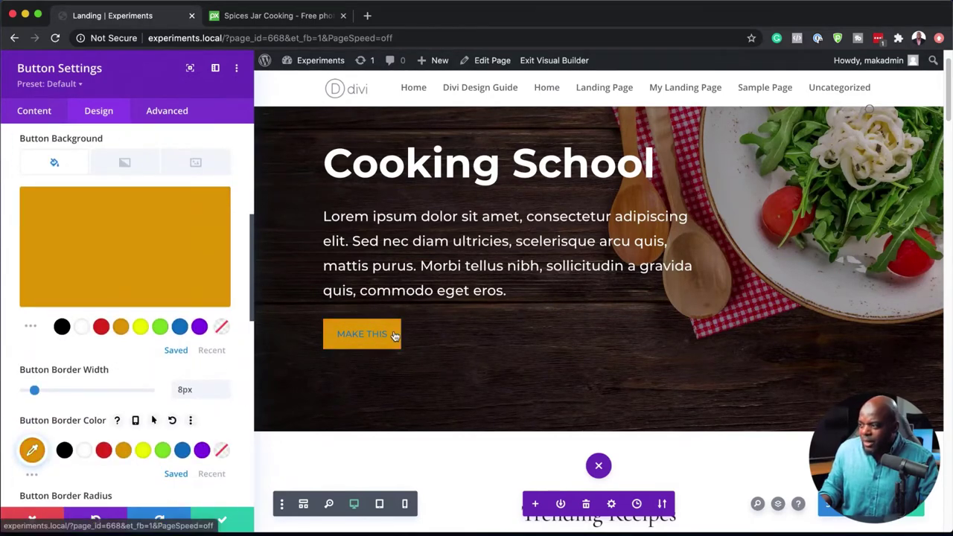
Step: Make the button text white and Bold, enlarge it from 14px to about 20px, and save
scroll(253, 291, "down", 1)
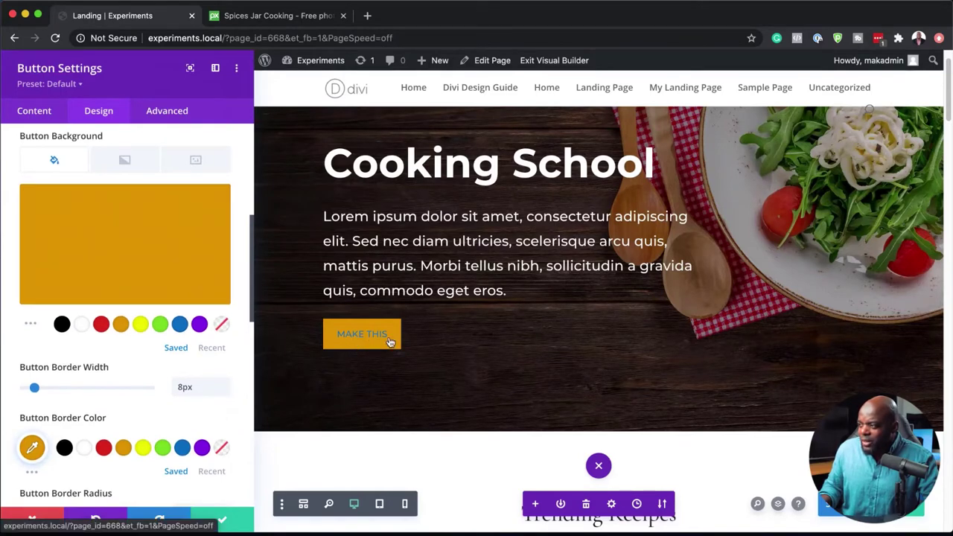
scroll(163, 346, "up", 3)
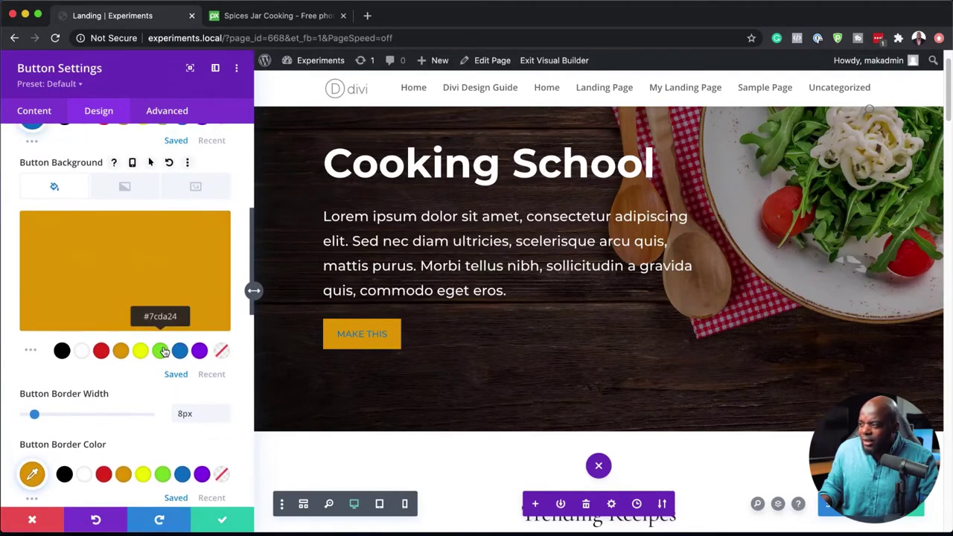
scroll(164, 351, "up", 4)
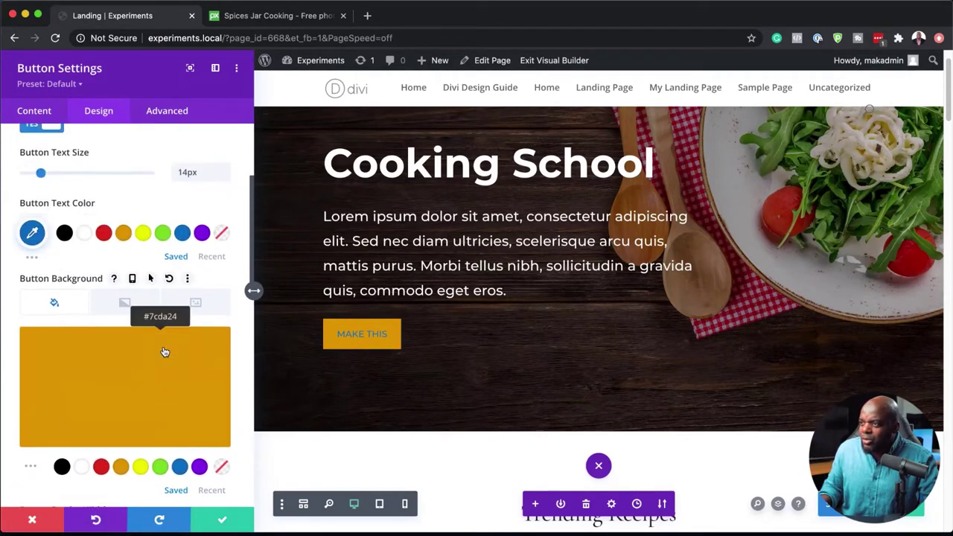
left_click(84, 234)
scroll(158, 356, "down", 10)
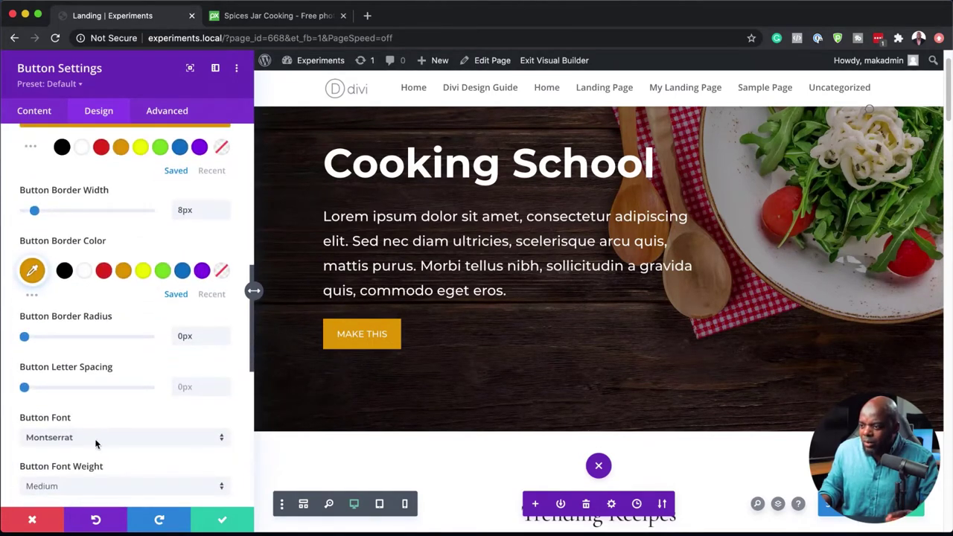
scroll(96, 442, "down", 3)
left_click(84, 388)
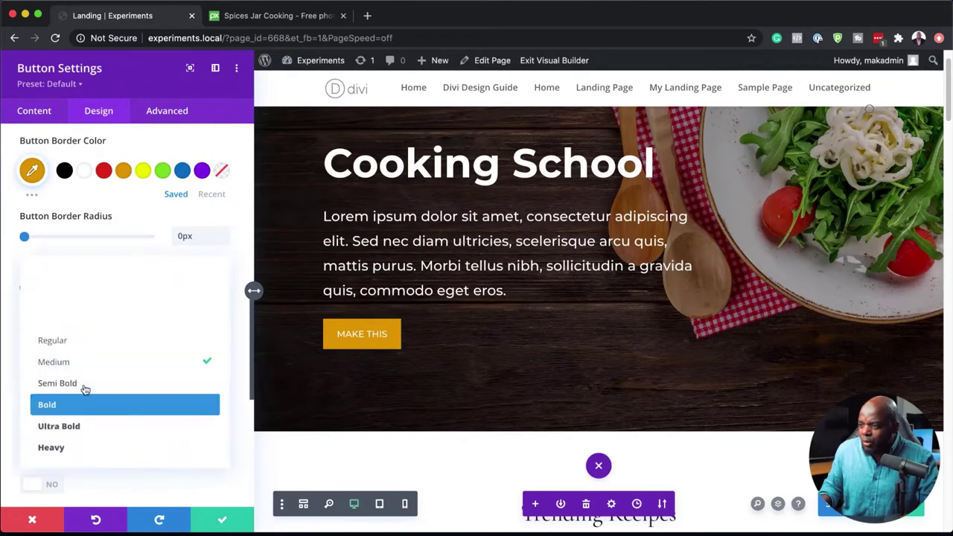
left_click(91, 407)
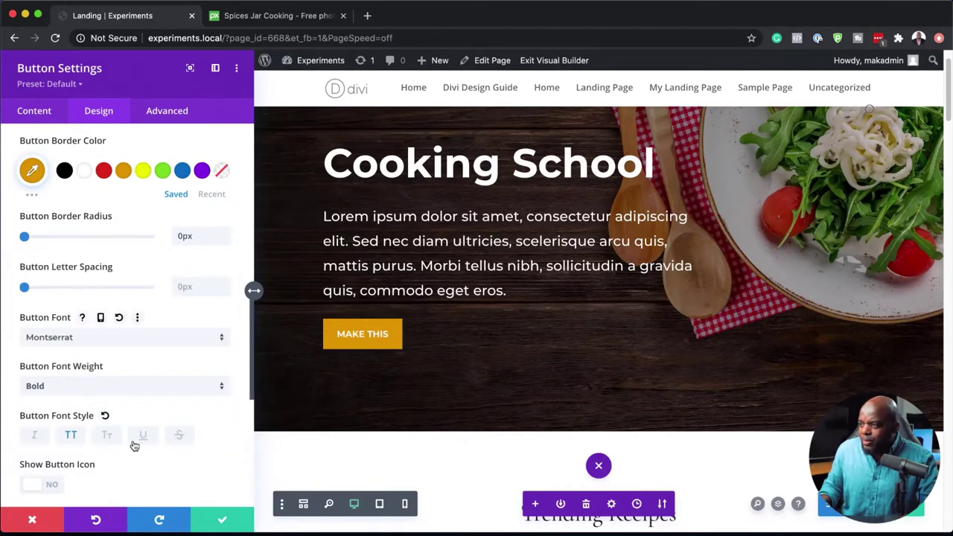
scroll(134, 445, "down", 1)
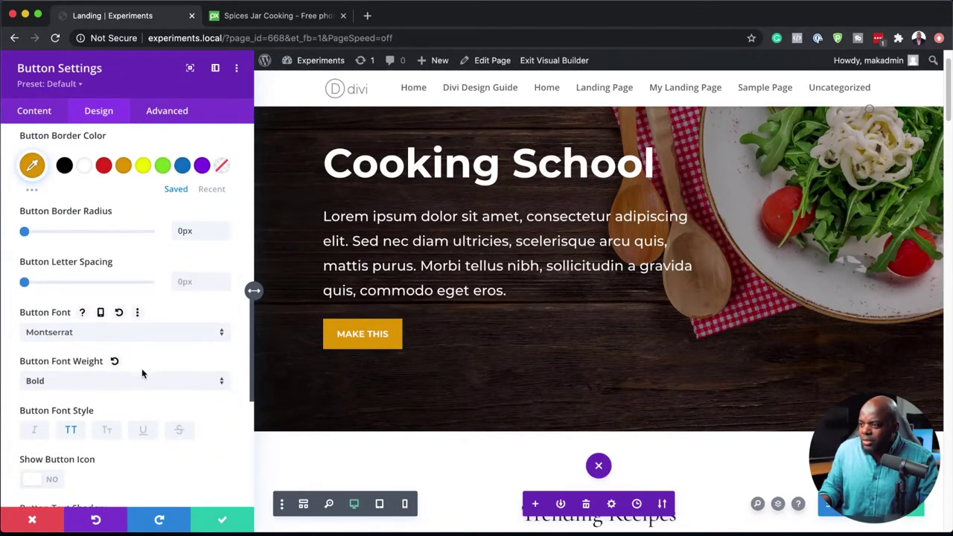
scroll(143, 371, "down", 2)
scroll(143, 372, "up", 5)
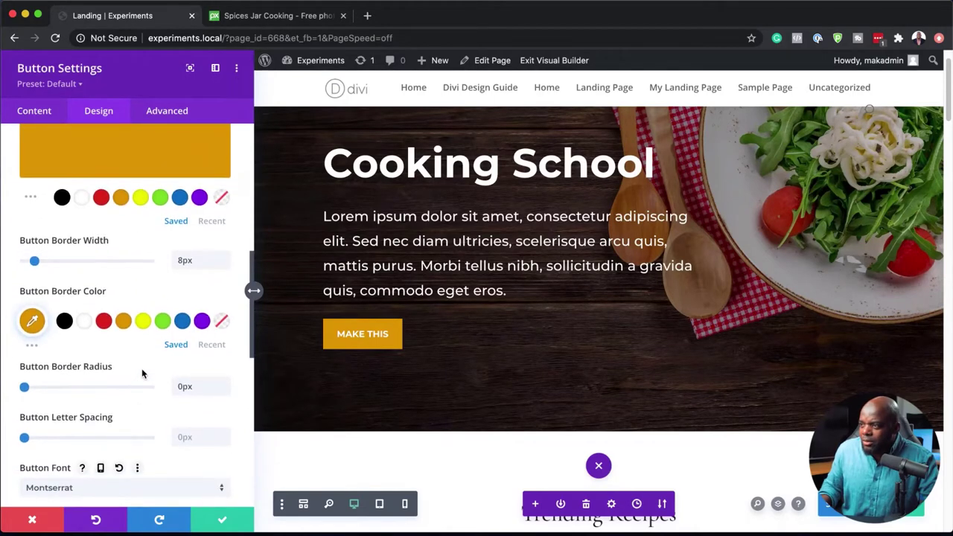
scroll(143, 372, "up", 8)
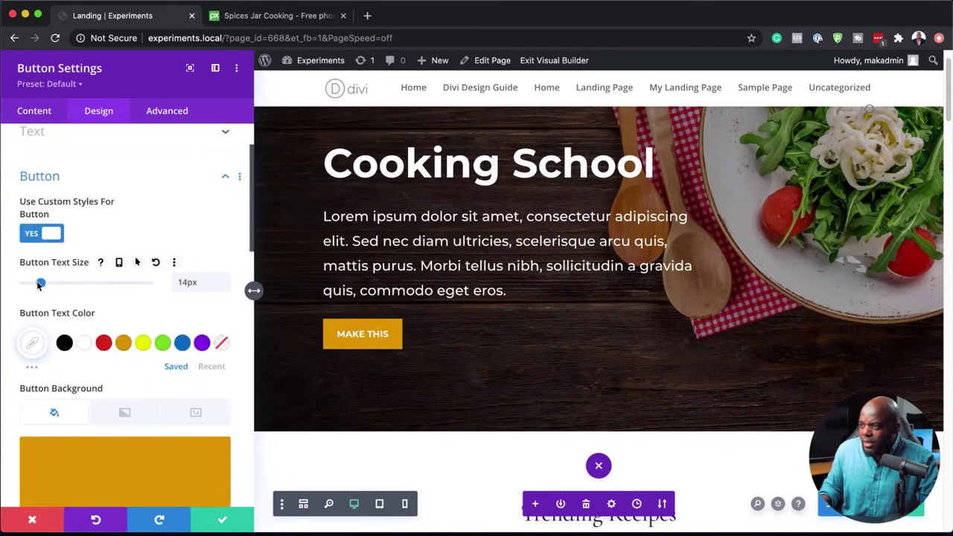
left_click_drag(40, 285, 48, 288)
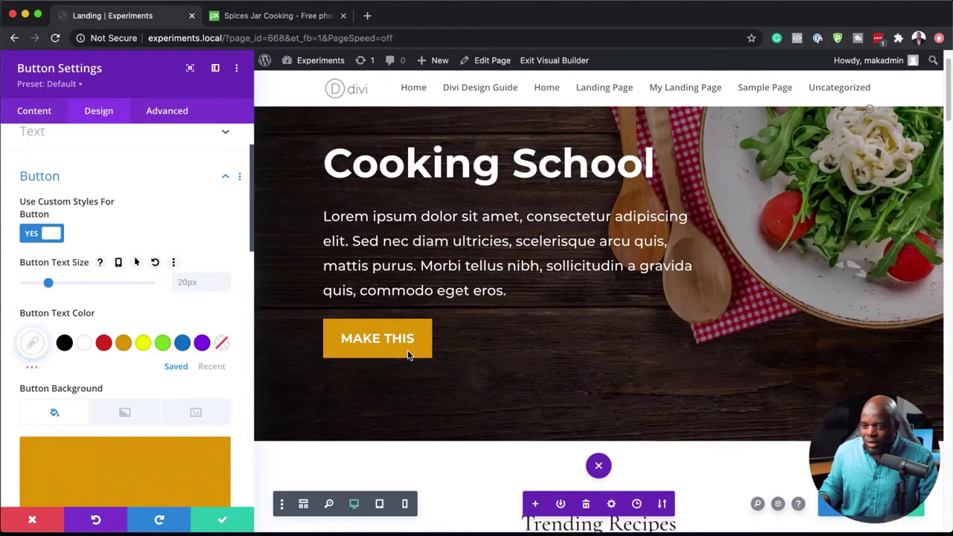
left_click(225, 521)
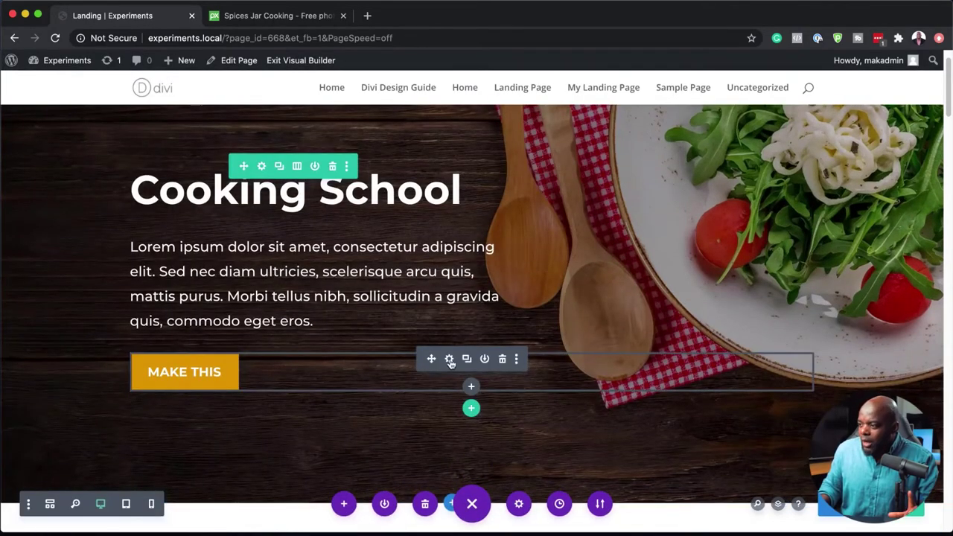
Step: Change the hero button label from 'Make This' to 'Memberships' and edit its link URL
left_click(451, 360)
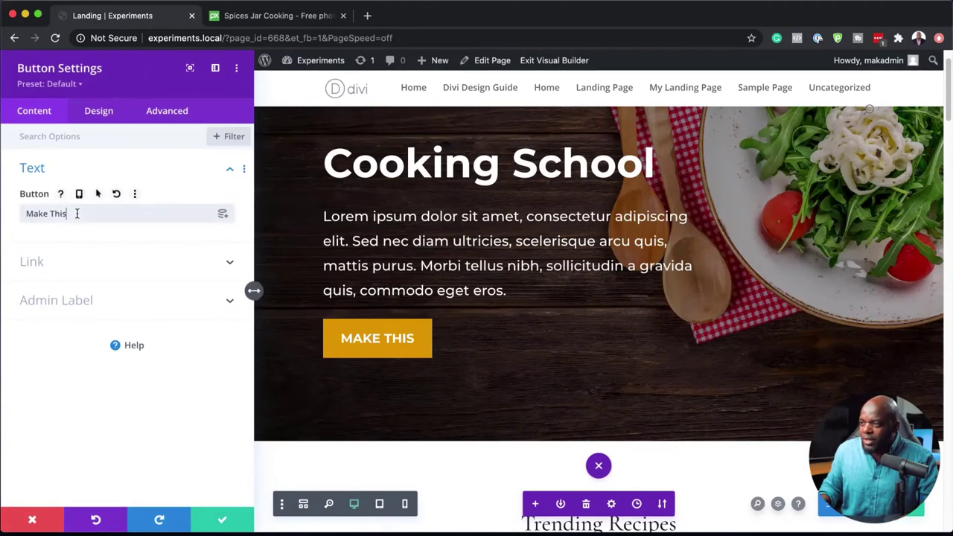
triple_click(76, 214)
type("Memberships")
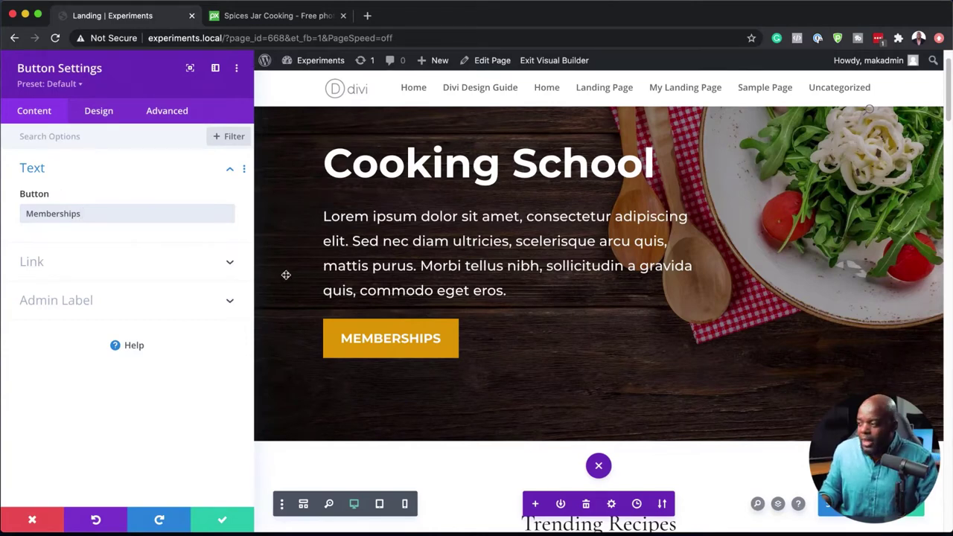
left_click(34, 268)
left_click(30, 259)
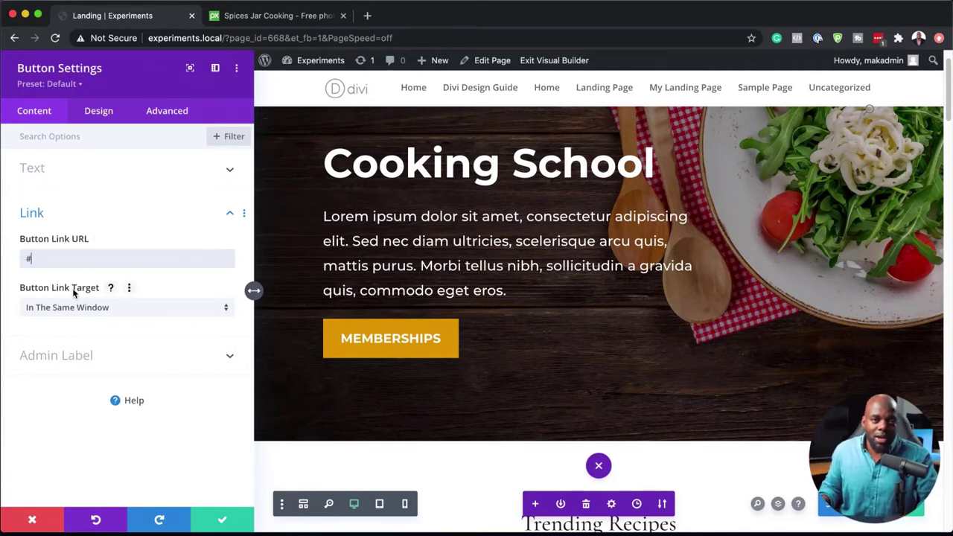
left_click(217, 519)
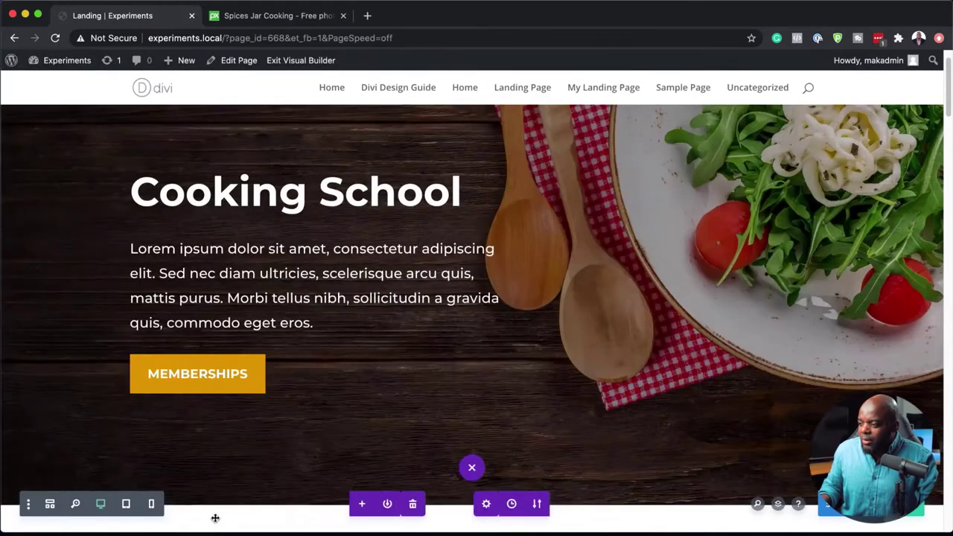
scroll(358, 362, "down", 8)
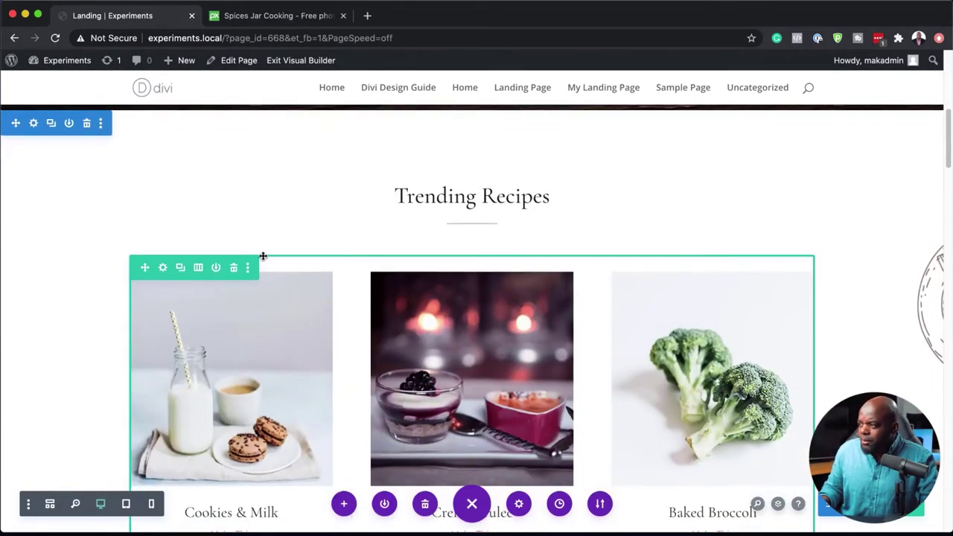
scroll(386, 337, "down", 2)
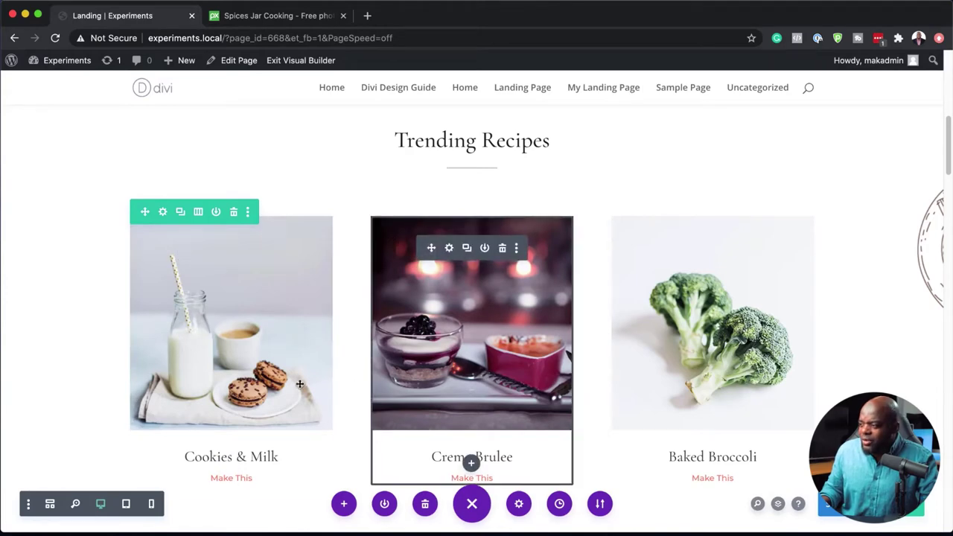
scroll(632, 372, "down", 5)
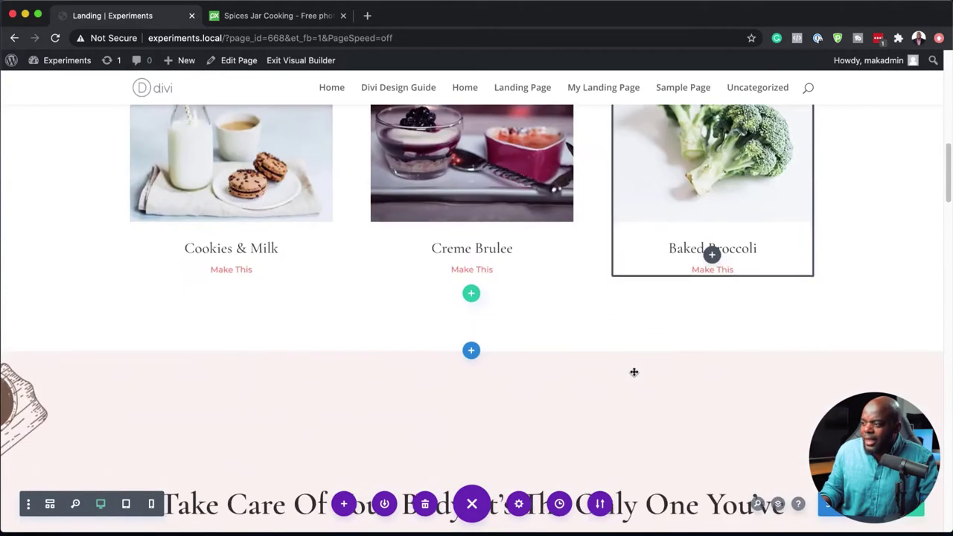
scroll(634, 373, "down", 6)
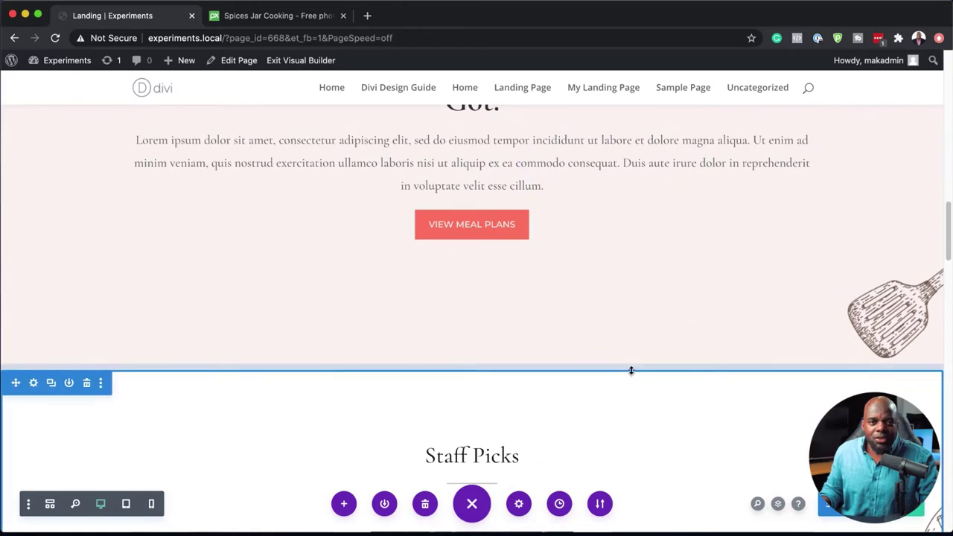
scroll(631, 370, "down", 5)
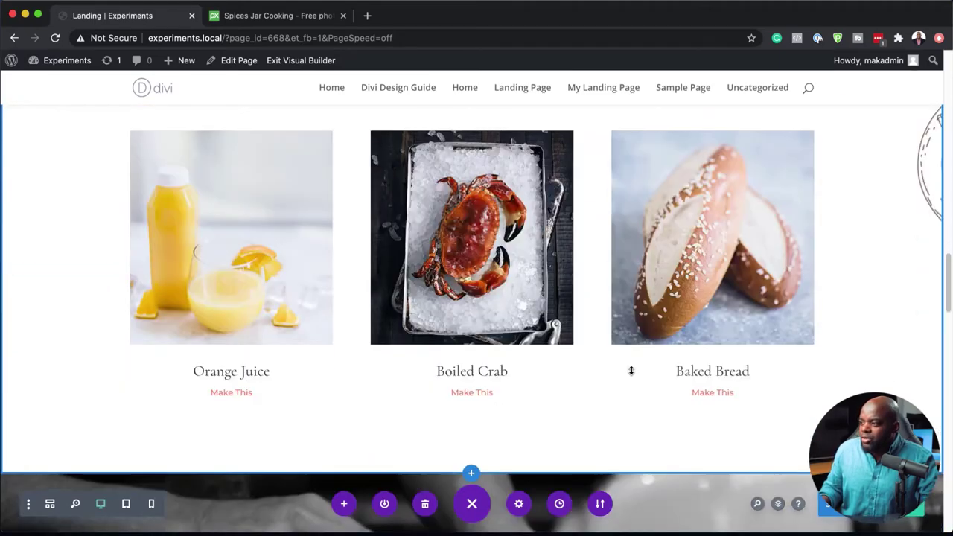
scroll(340, 327, "up", 5)
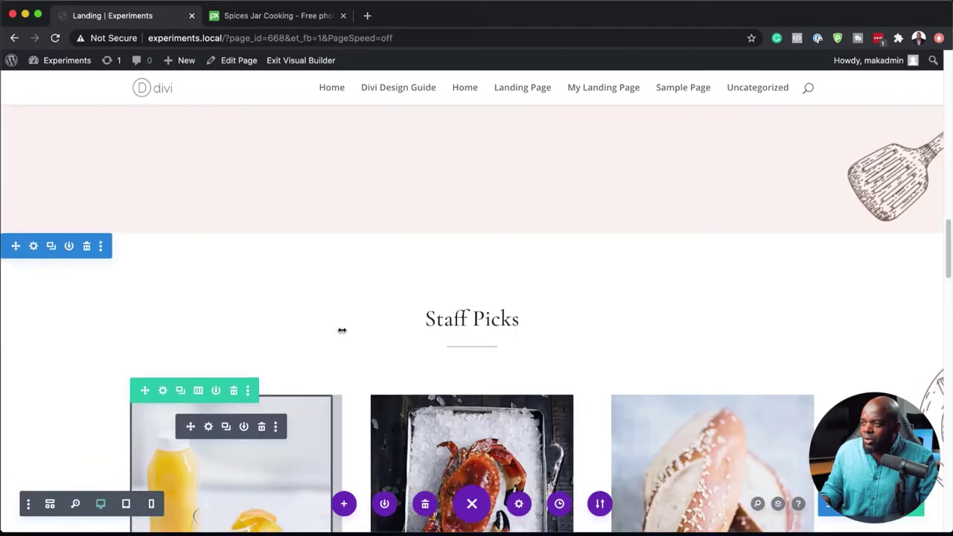
scroll(342, 330, "down", 6)
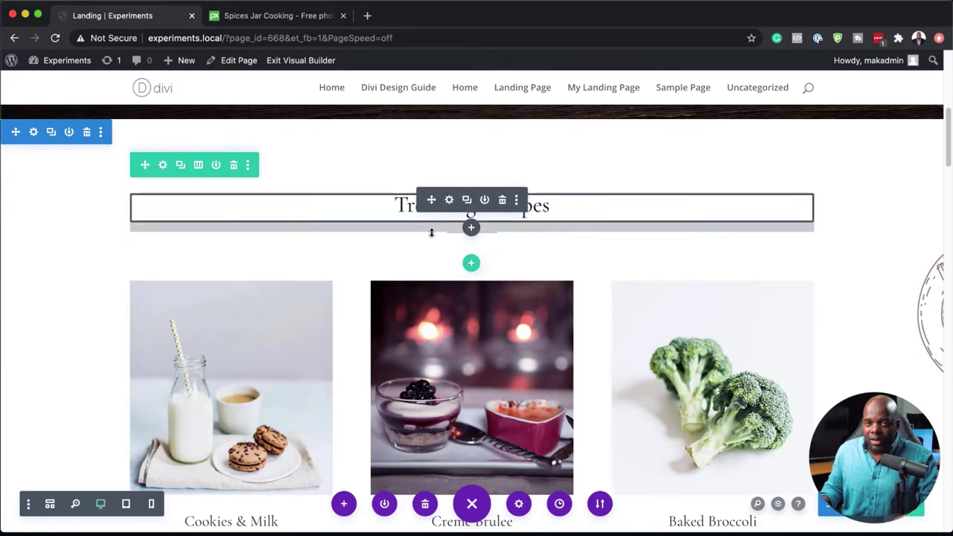
Step: Replace the Trending Recipes heading text with 'Benefits'
left_click(450, 201)
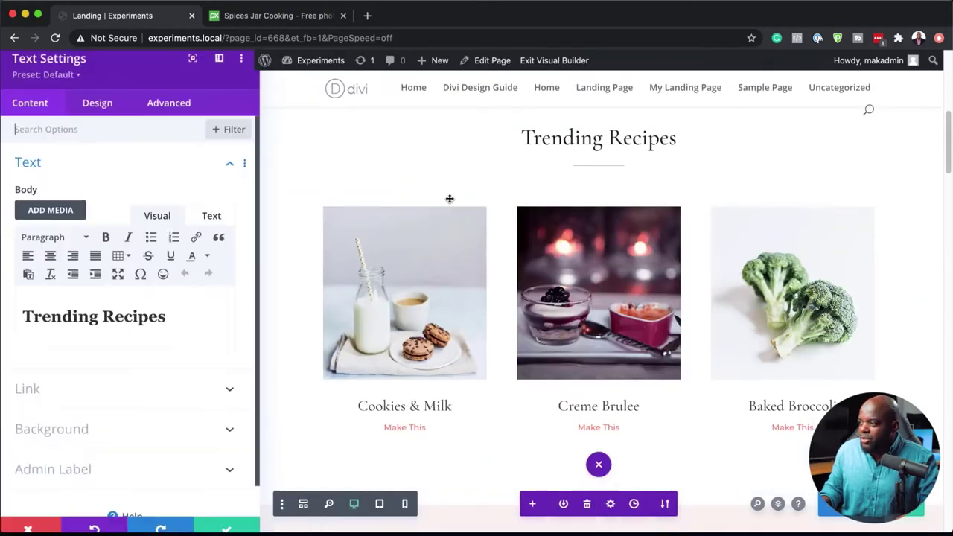
left_click_drag(170, 315, 2, 316)
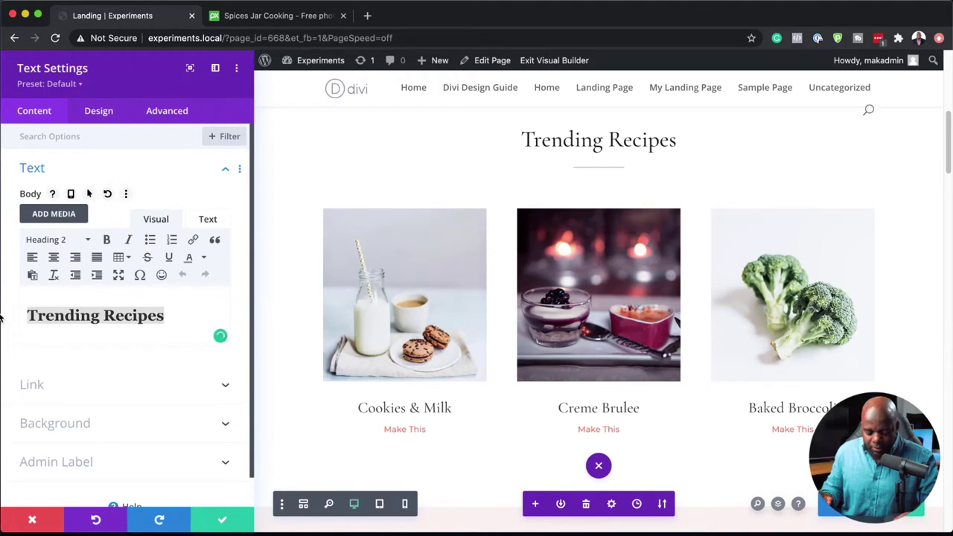
type("Benefits")
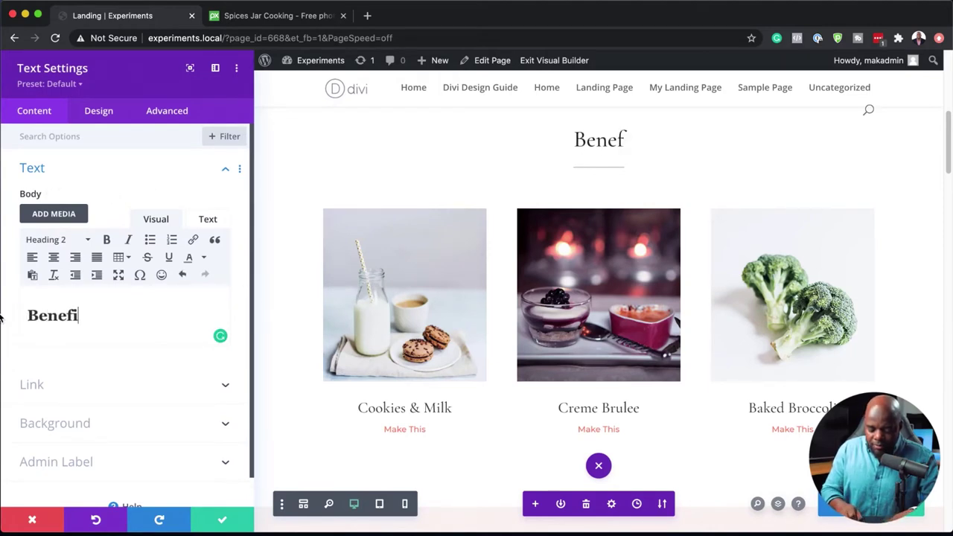
Step: Set the Benefits H2 heading to uppercase Montserrat at 24px
left_click(99, 112)
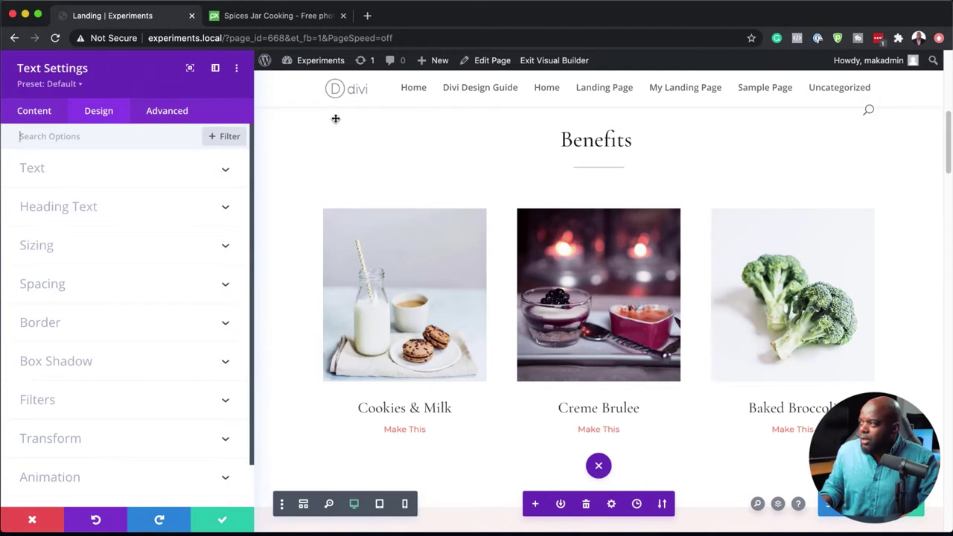
scroll(126, 223, "down", 2)
left_click(126, 160)
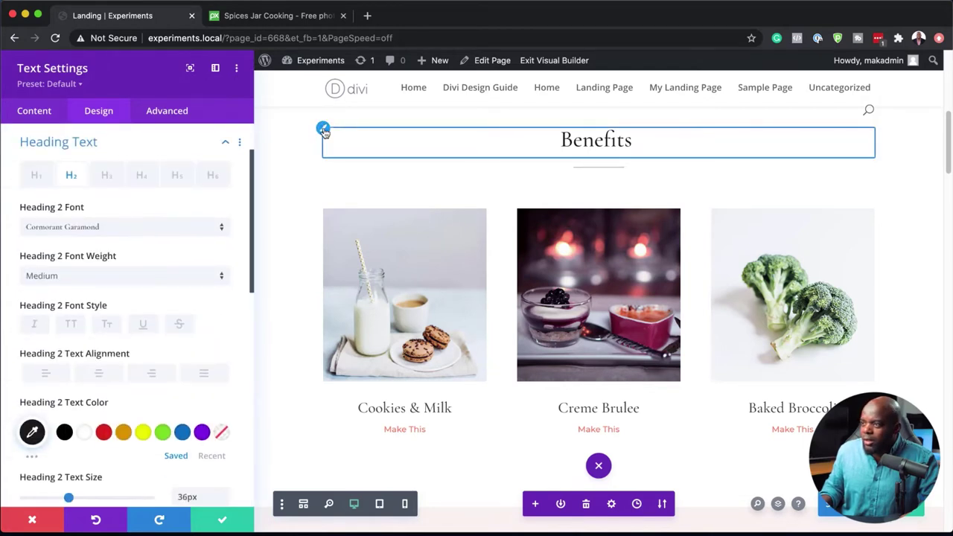
left_click(113, 231)
left_click(94, 197)
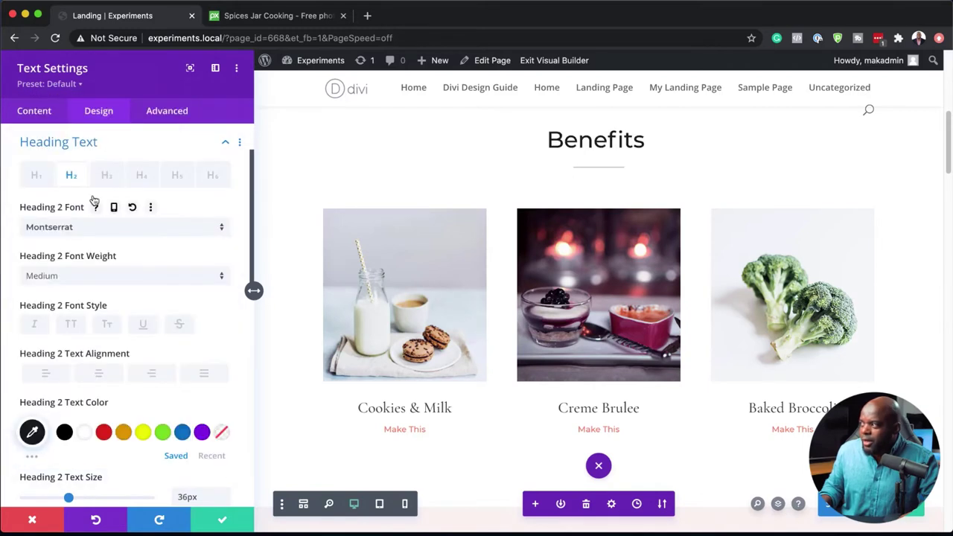
left_click(72, 324)
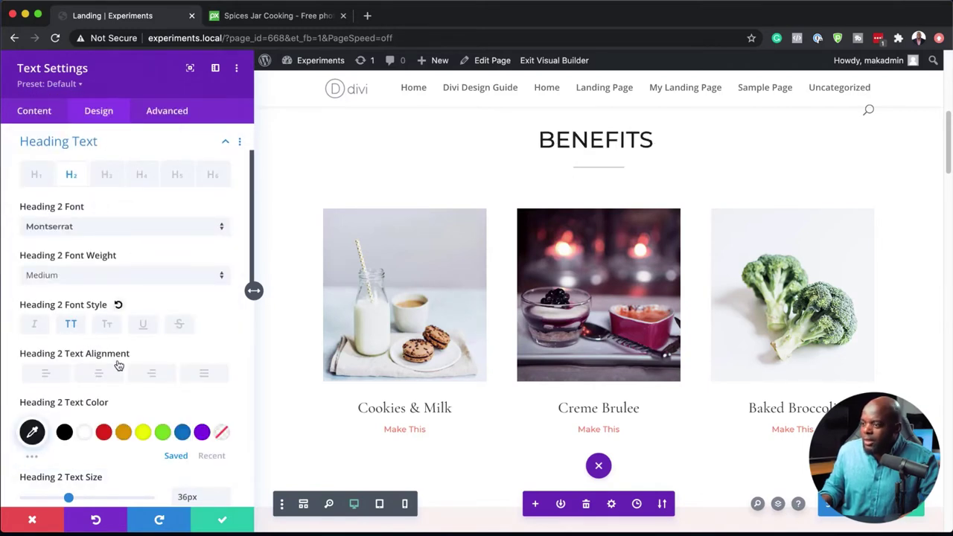
scroll(157, 436, "down", 2)
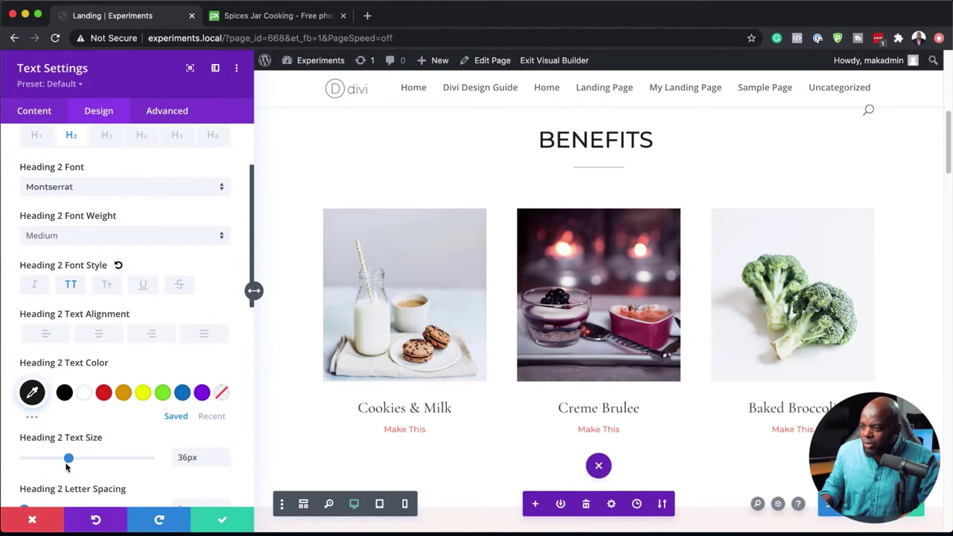
left_click_drag(68, 459, 55, 463)
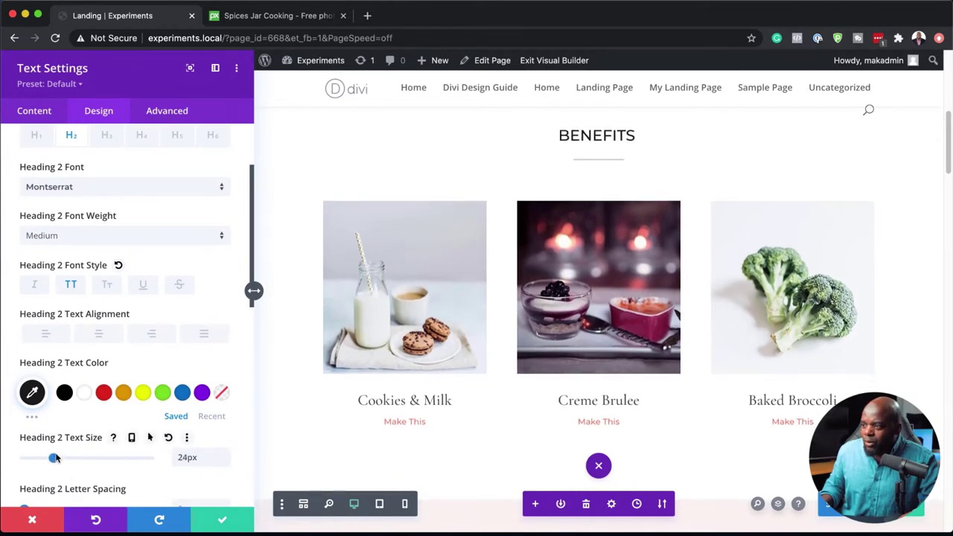
Step: Colour the heading red, give it 10px letter spacing and Bold weight, and save
scroll(127, 452, "down", 4)
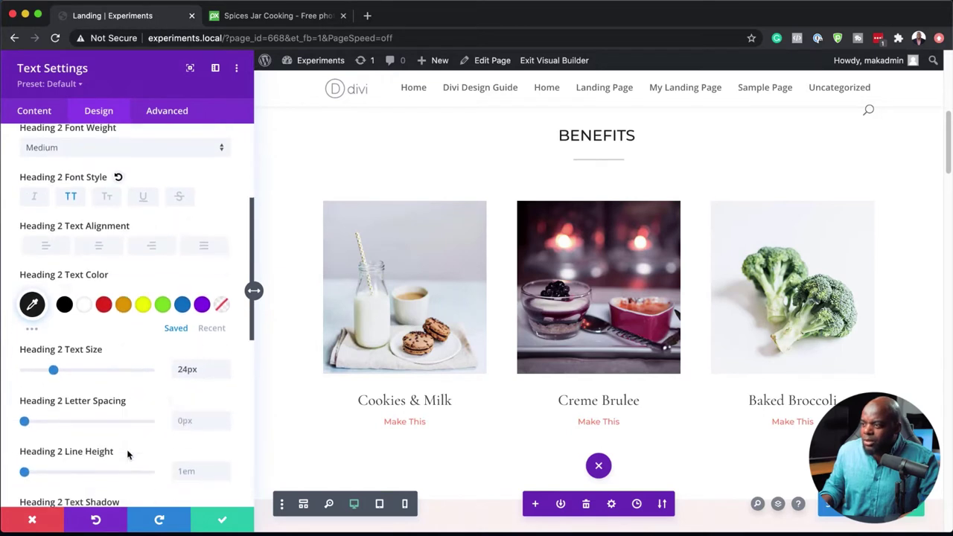
left_click(104, 309)
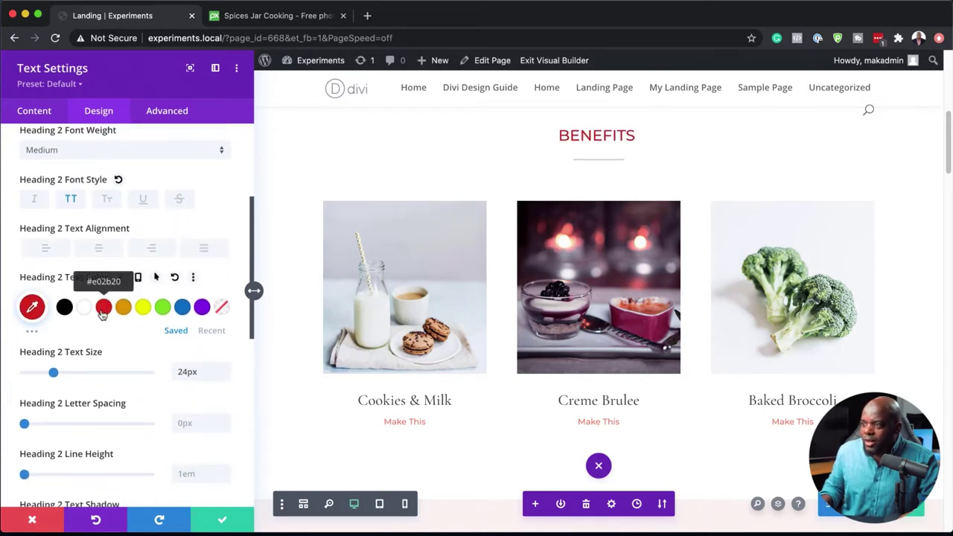
scroll(105, 311, "down", 1)
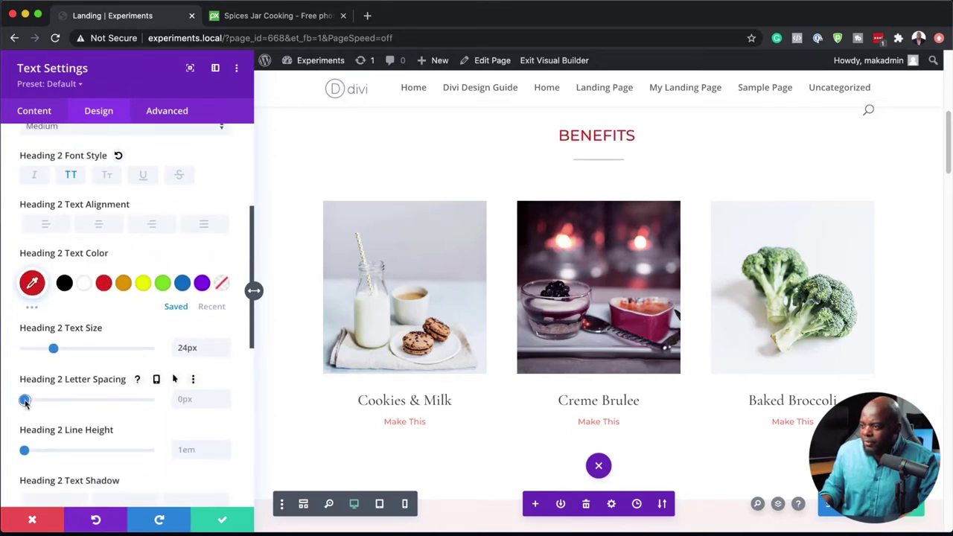
left_click_drag(24, 400, 38, 402)
scroll(97, 378, "up", 1)
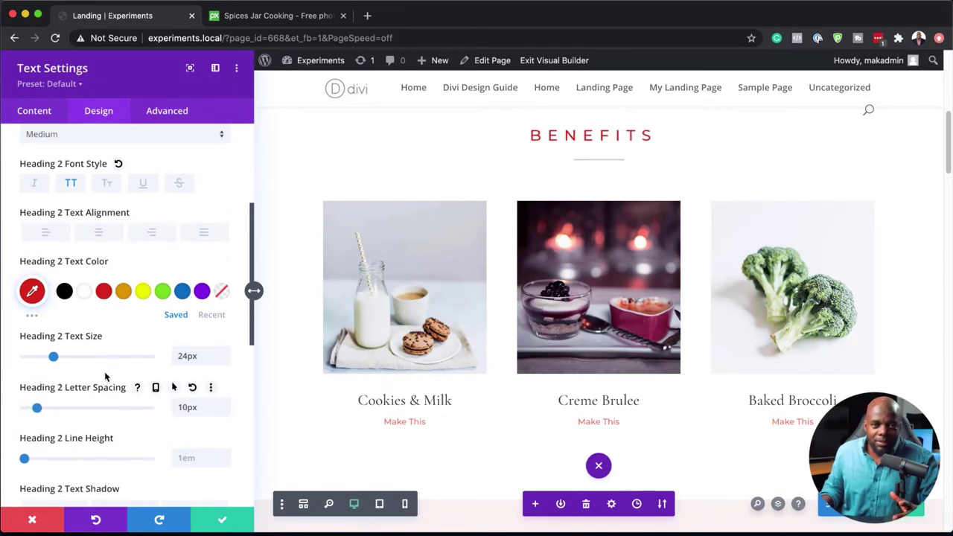
scroll(145, 306, "up", 3)
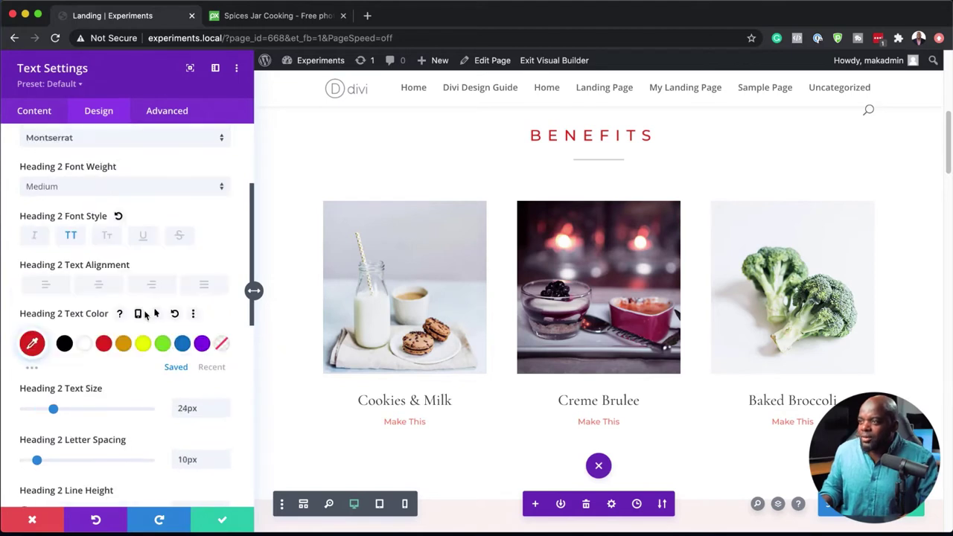
left_click(83, 186)
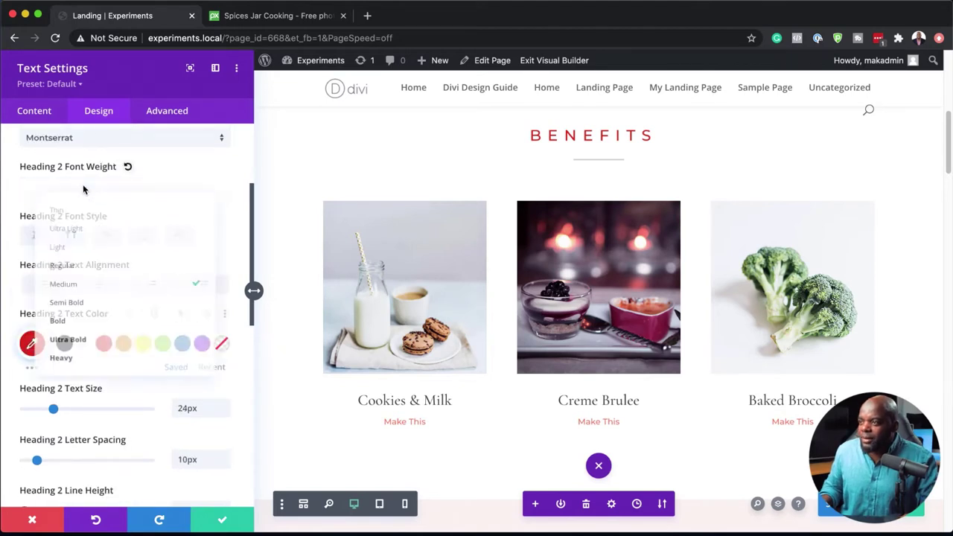
left_click(87, 327)
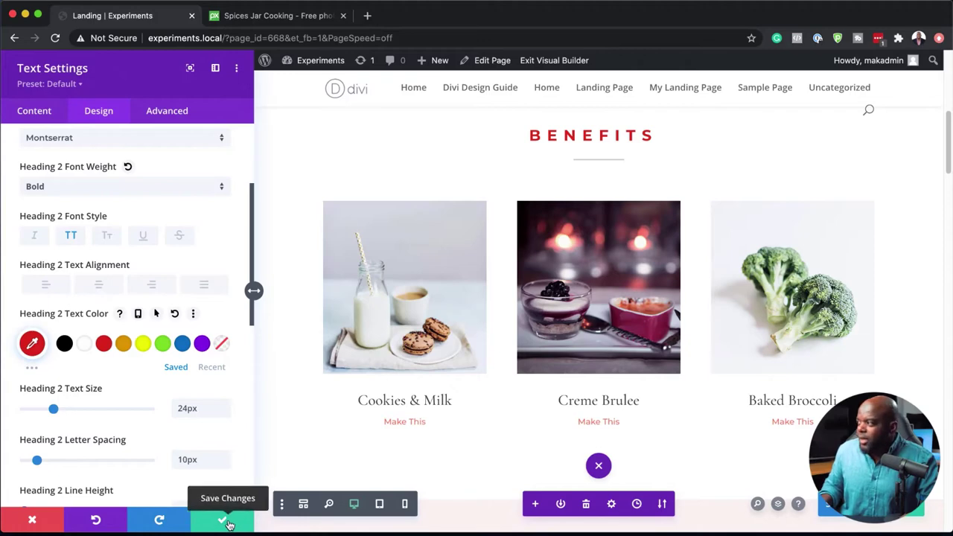
left_click(227, 525)
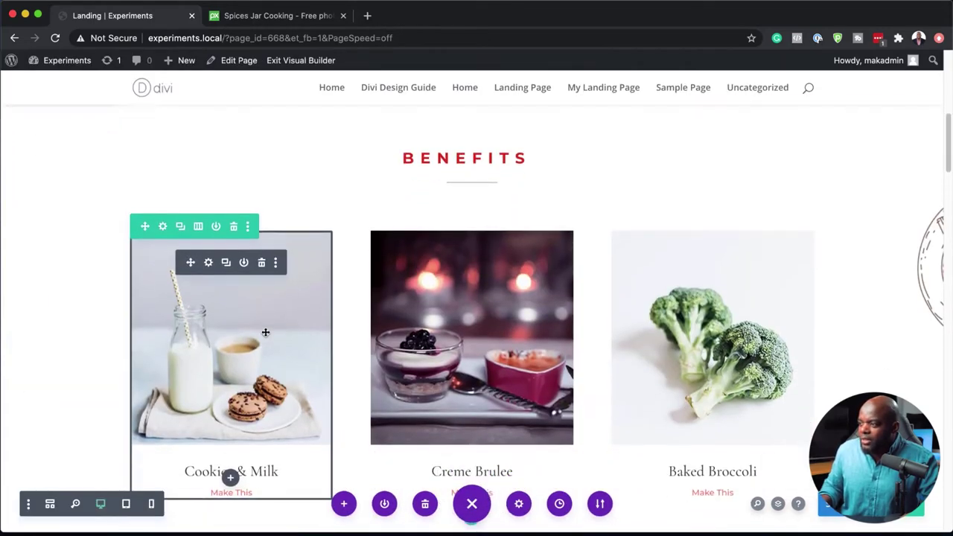
Step: Open the Blurb Settings of the Cookies & Milk recipe card
scroll(234, 362, "down", 1)
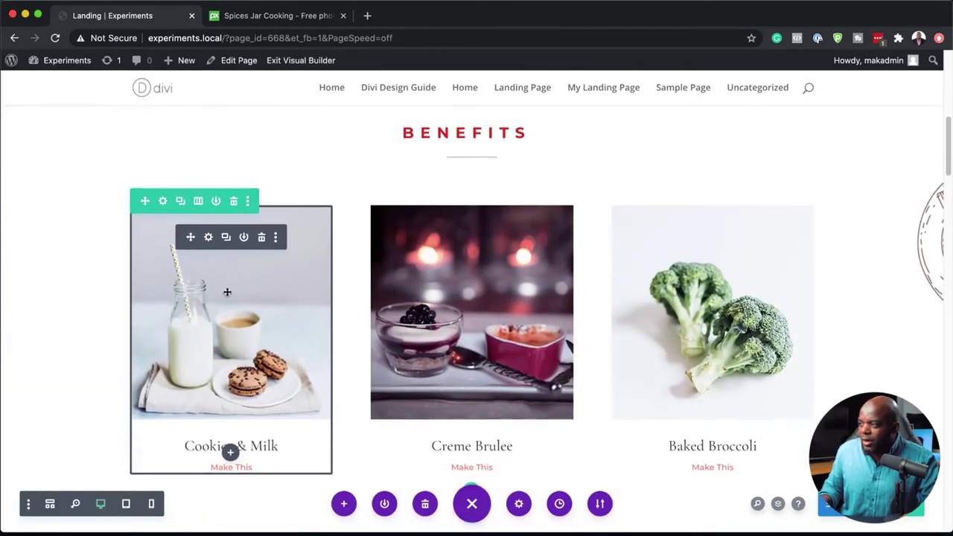
left_click(208, 238)
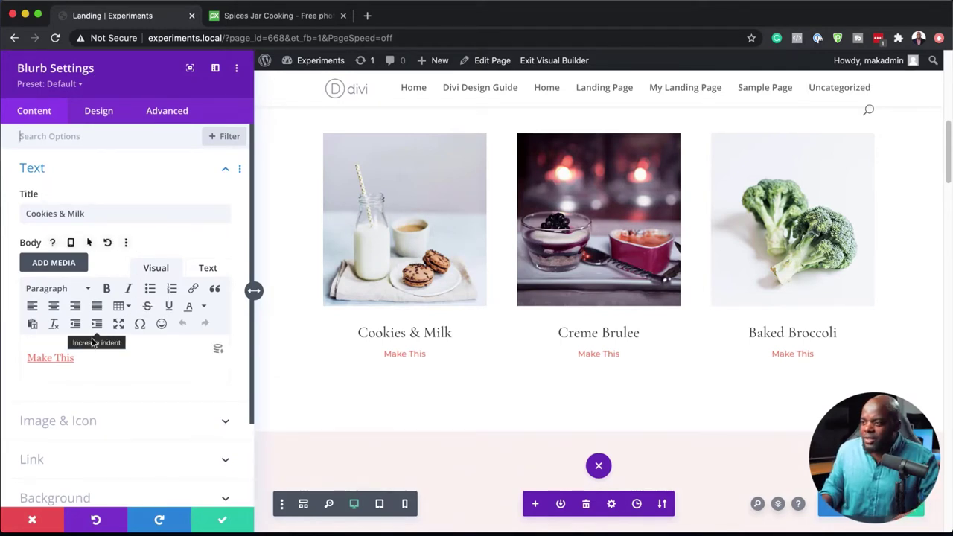
Step: Copy the Donec nec justo paragraph from lorem2.com, then select the blurb's 'Make This' body text
left_click(366, 15)
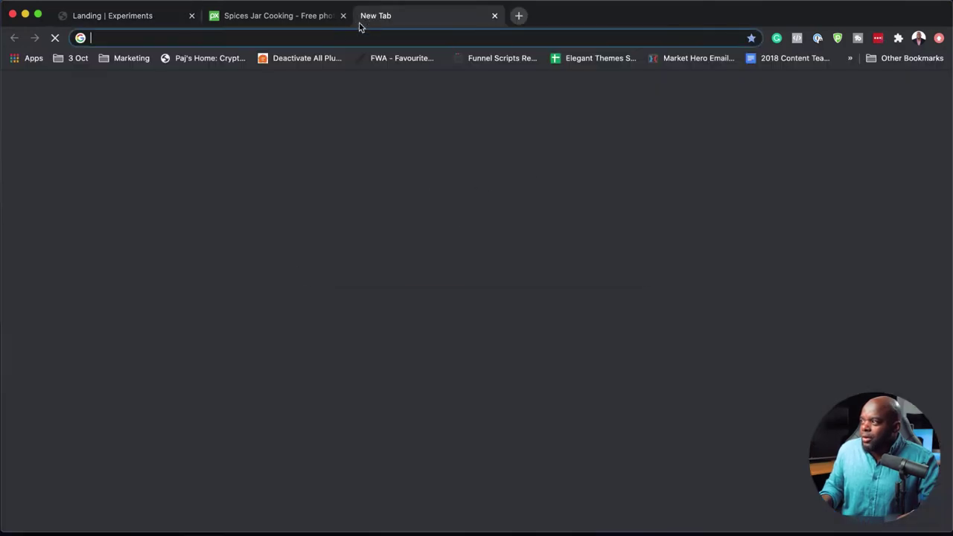
left_click(345, 41)
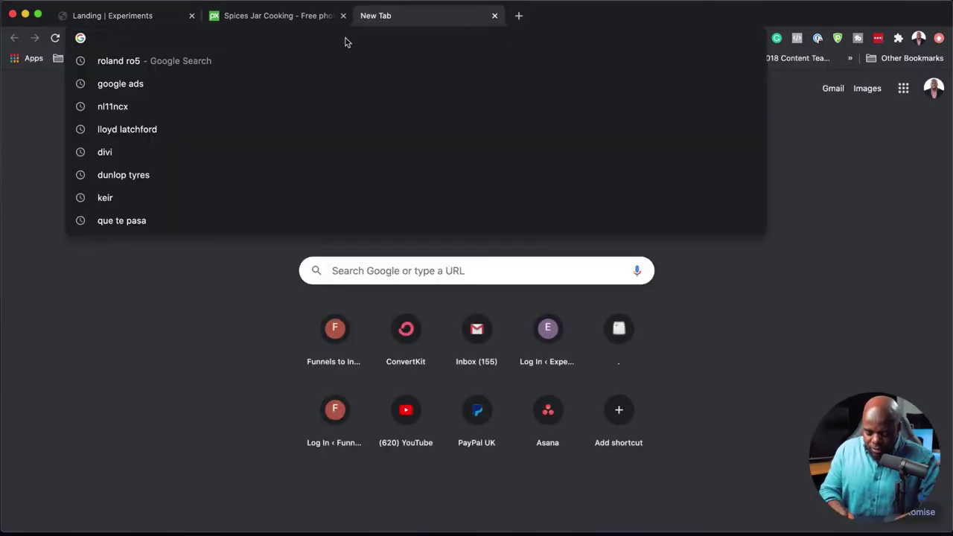
type("lore")
key("Return")
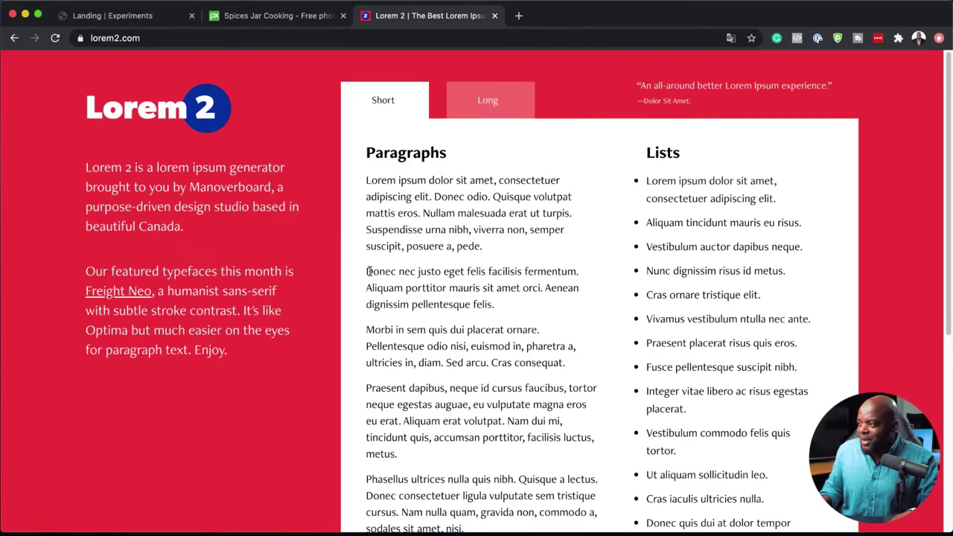
left_click_drag(368, 271, 511, 302)
key("super+c")
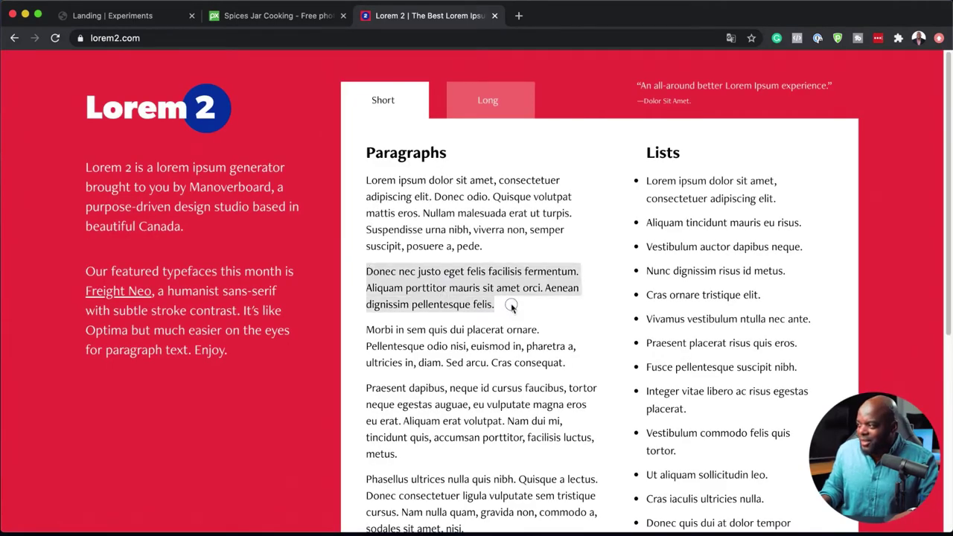
left_click(178, 21)
left_click_drag(90, 356, 15, 355)
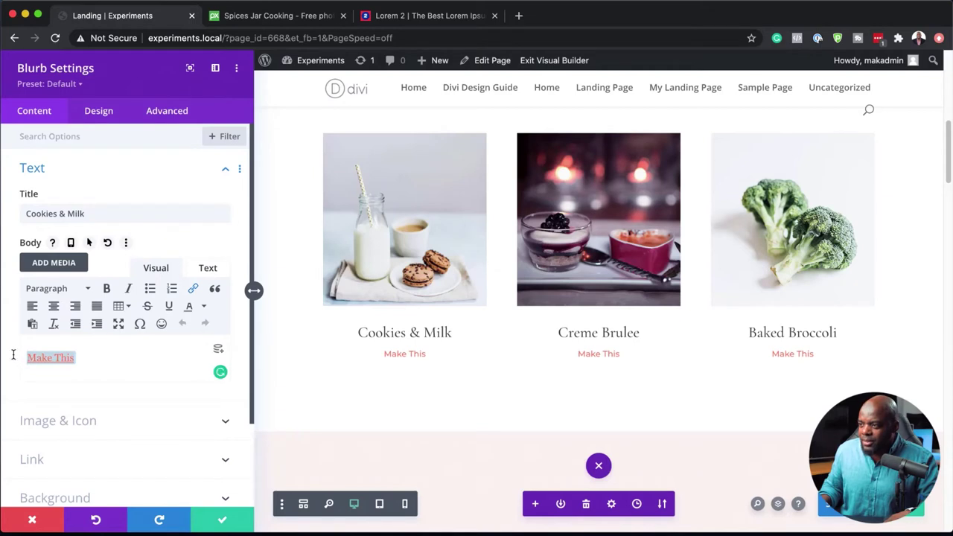
Step: Paste the Donec paragraph as the blurb body and retitle the card 'Benefit 1'
key("super+v")
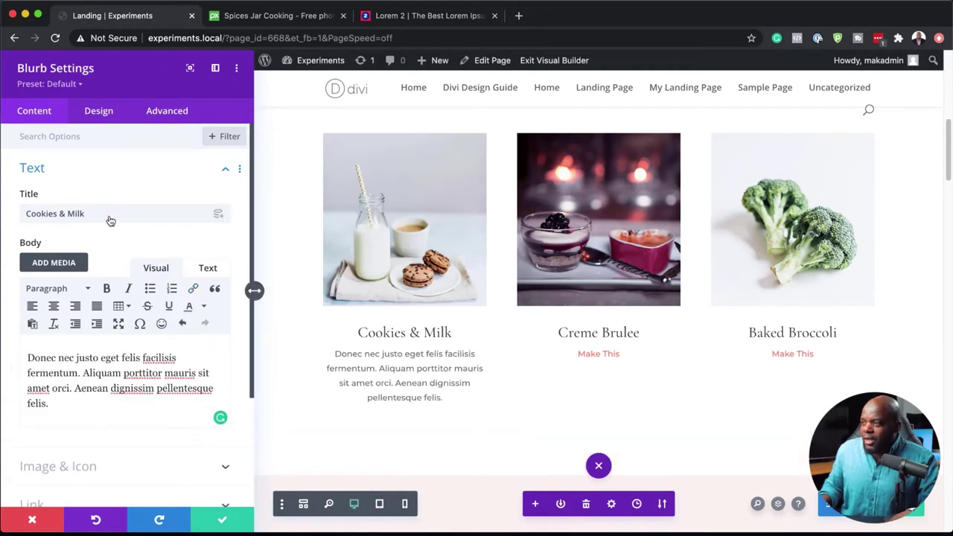
triple_click(88, 214)
type("Bene")
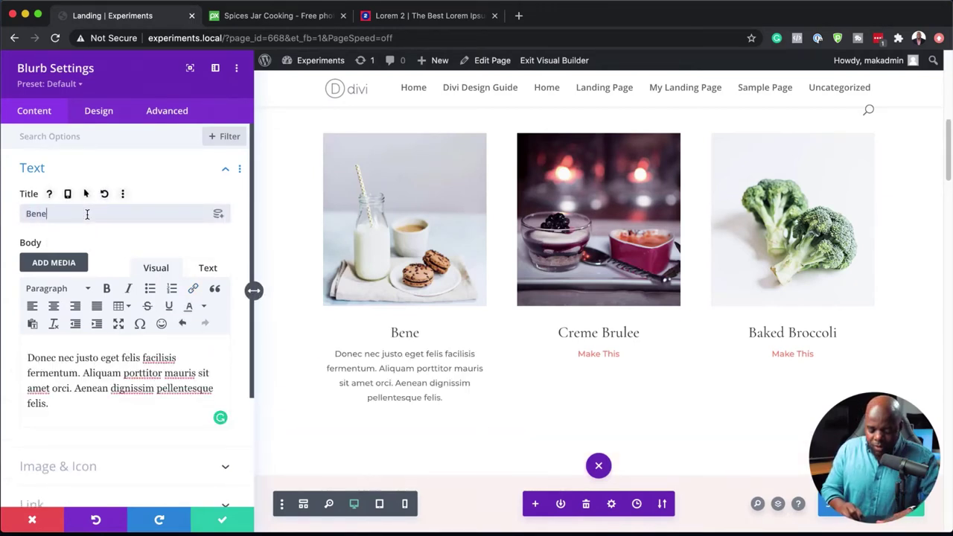
type("fit 1")
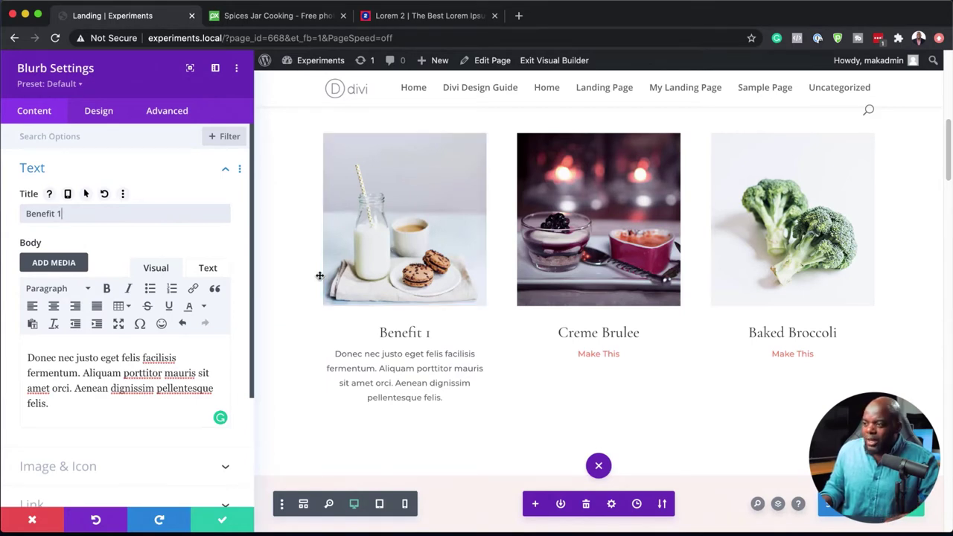
scroll(117, 400, "down", 3)
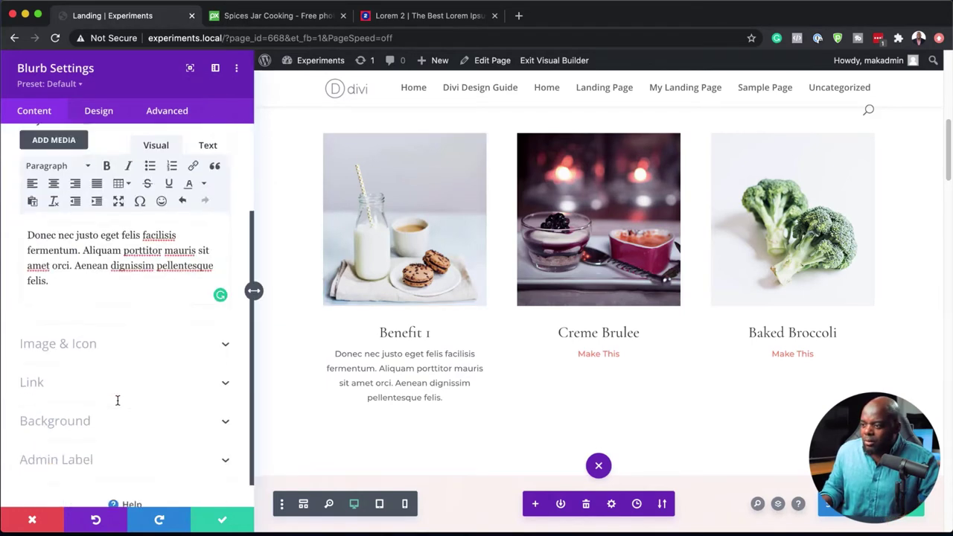
Step: Turn on Use Icon for the Benefit 1 blurb and pick the list icon
left_click(77, 347)
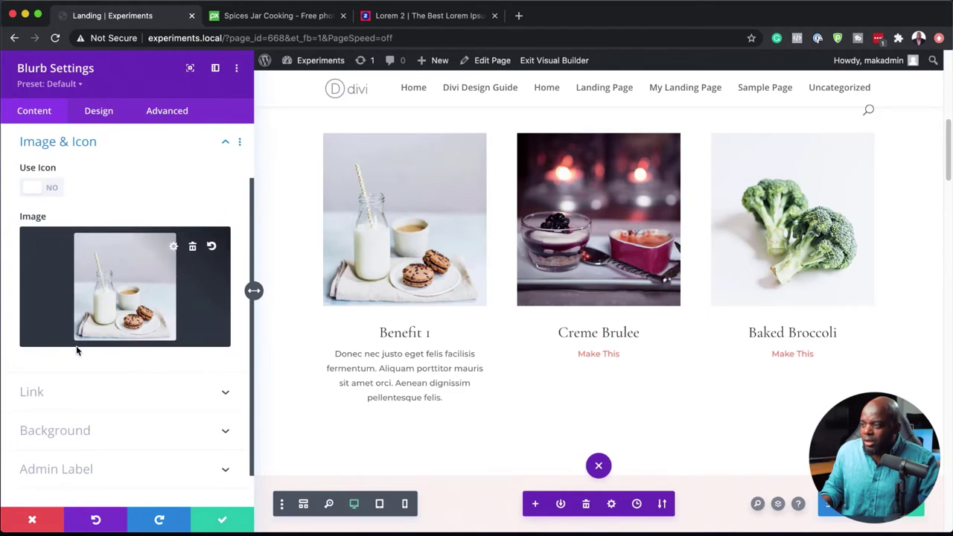
left_click(54, 191)
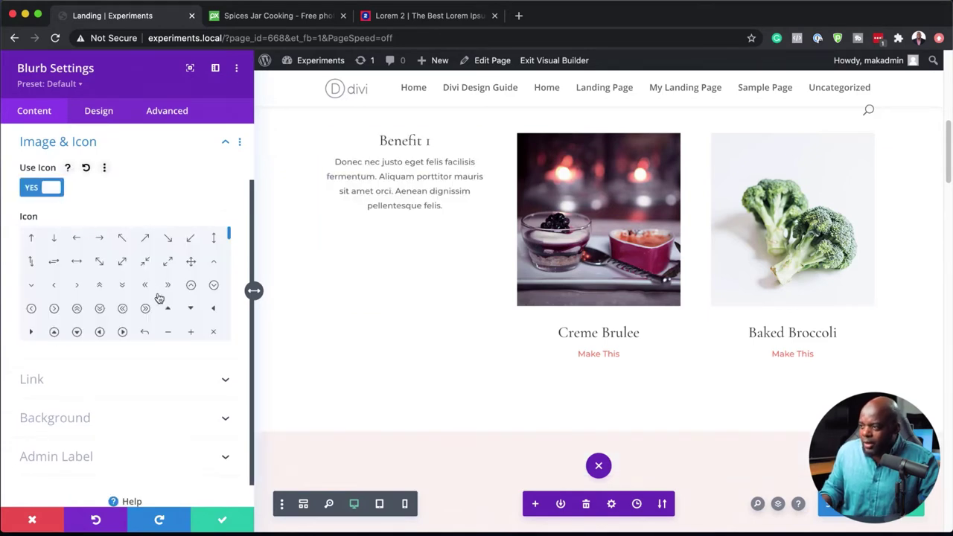
left_click_drag(228, 236, 230, 254)
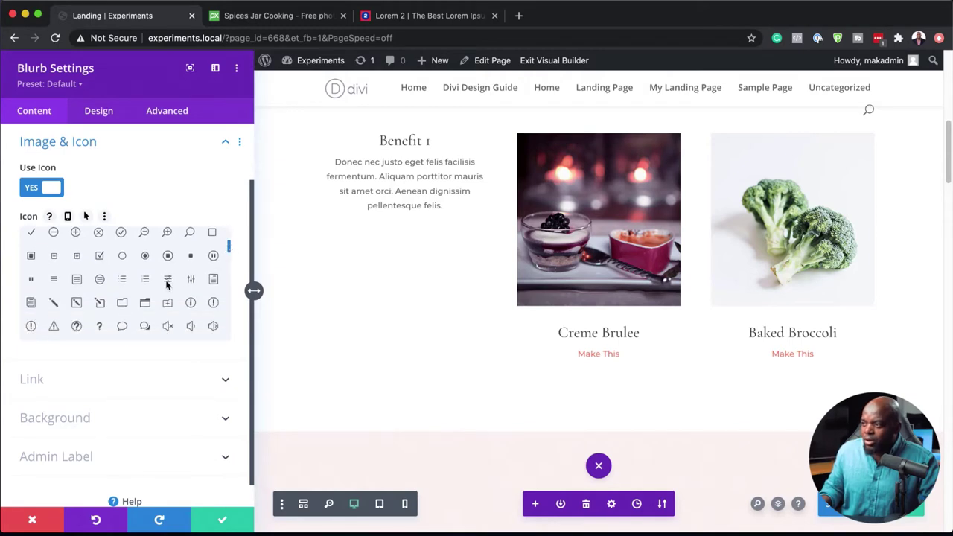
left_click(76, 281)
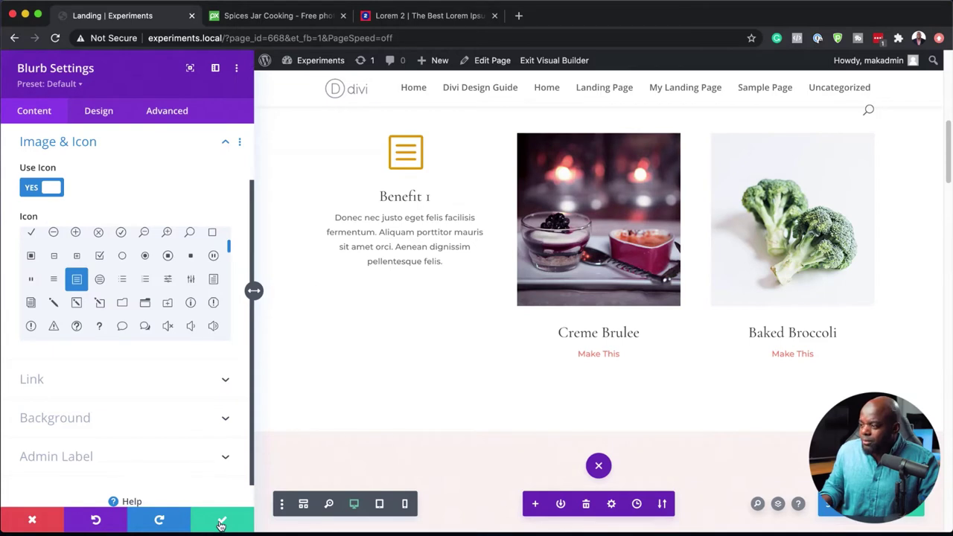
left_click(99, 112)
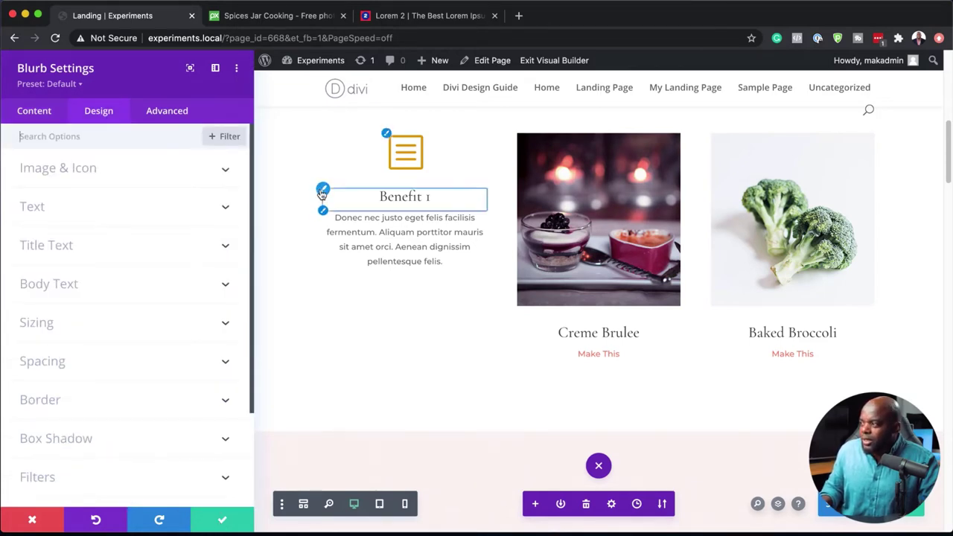
Step: Style the Benefit 1 title in red, Bold Montserrat, leaving it non-uppercase
left_click(323, 190)
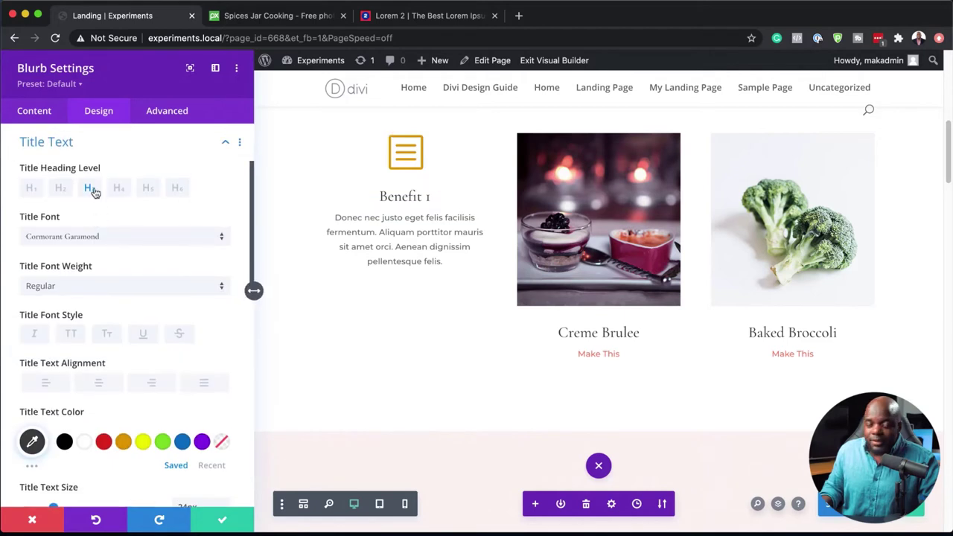
left_click(119, 238)
left_click(90, 195)
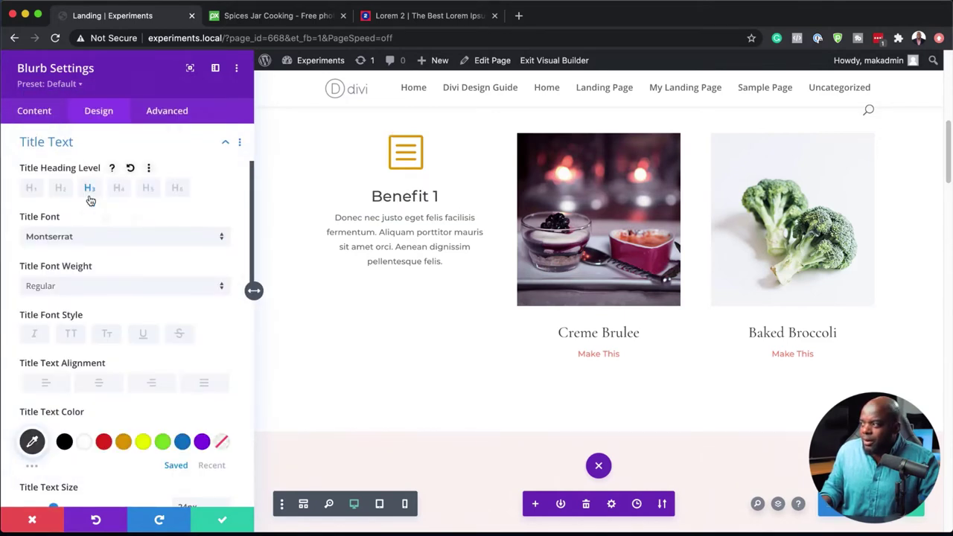
left_click(71, 333)
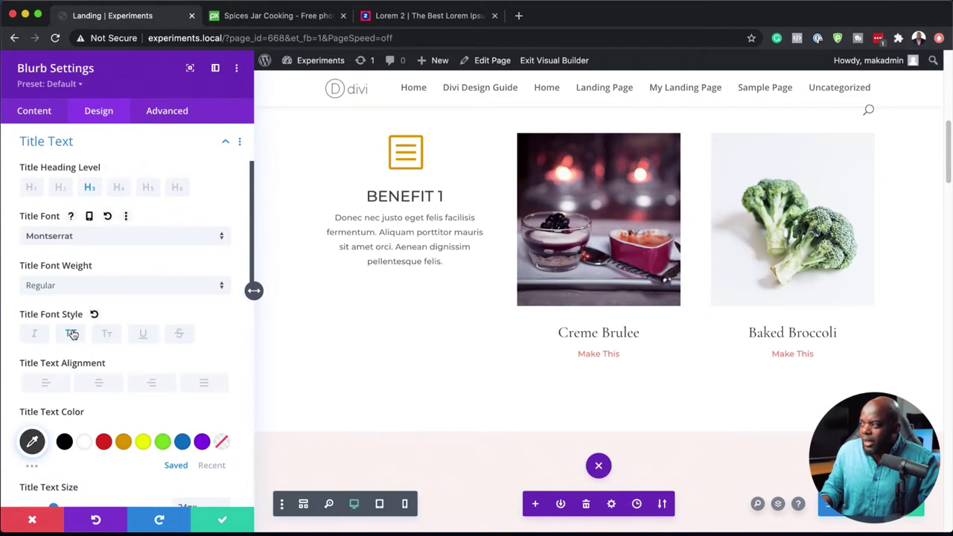
left_click(70, 334)
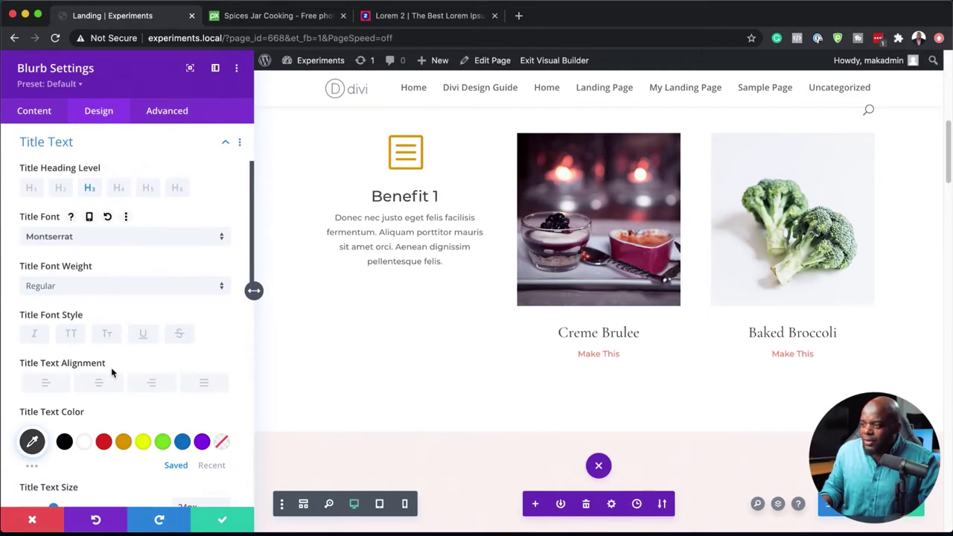
left_click(103, 443)
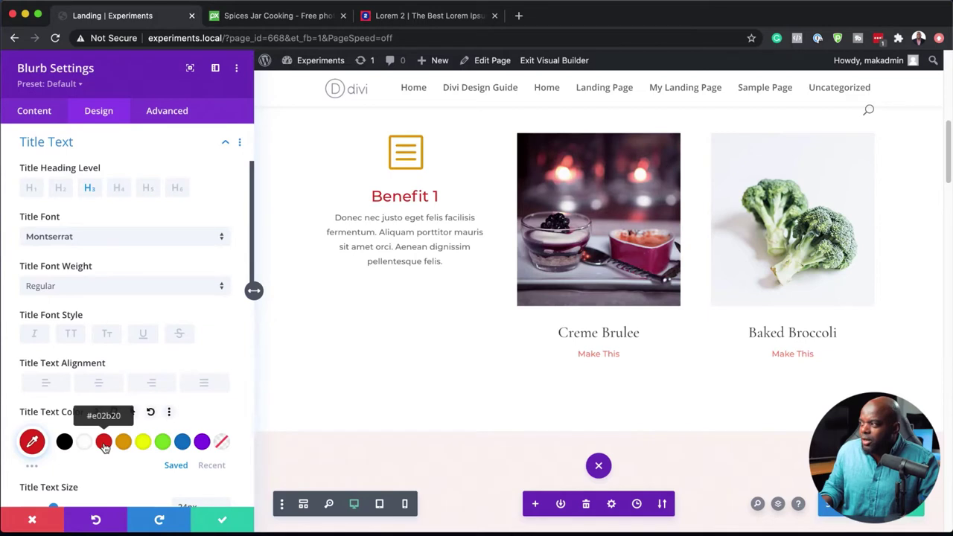
scroll(187, 362, "down", 1)
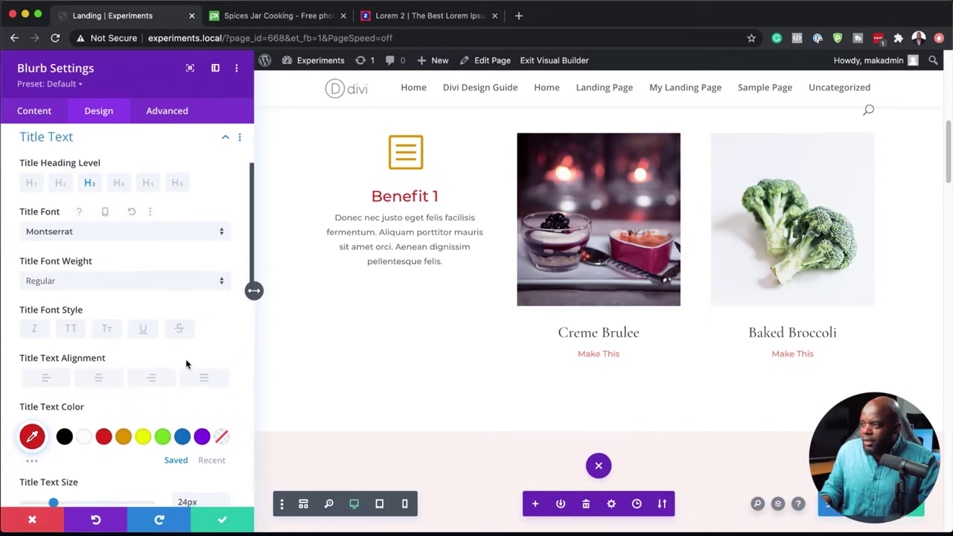
left_click(128, 286)
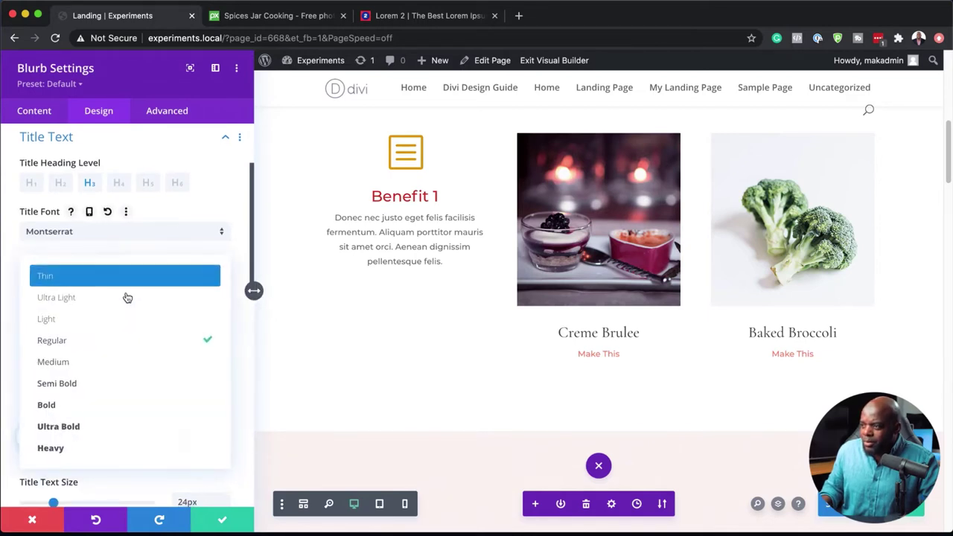
left_click(120, 406)
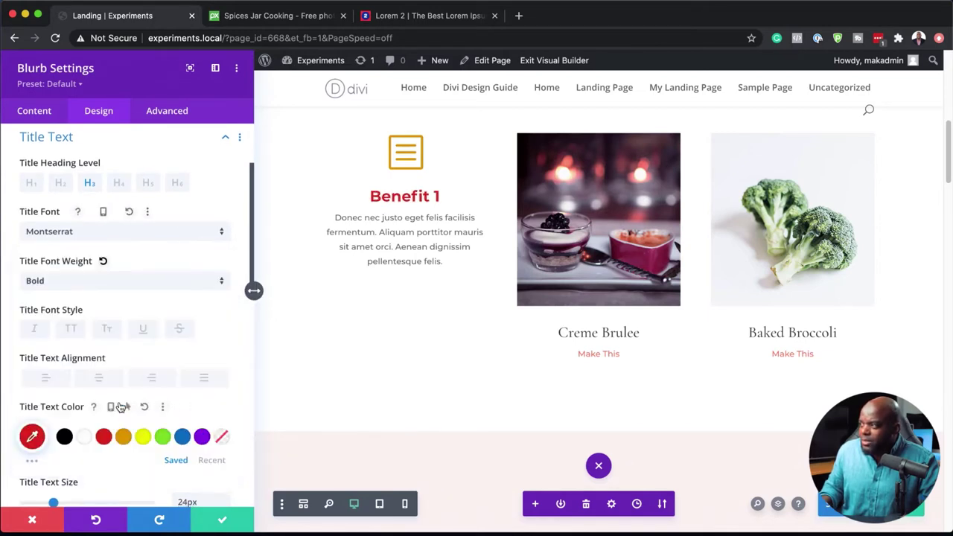
Step: Raise the blurb's body text size to 16px
left_click(339, 217)
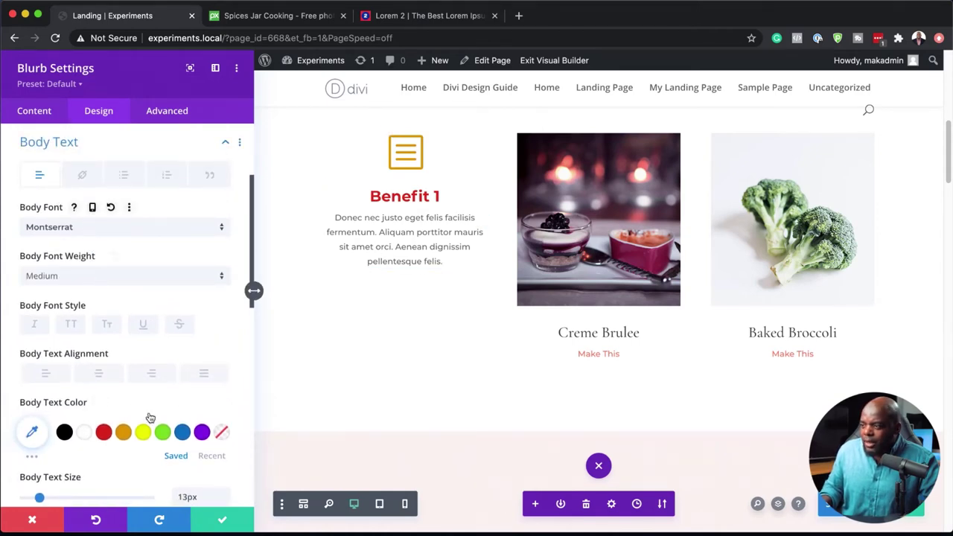
scroll(149, 417, "down", 2)
left_click(225, 449)
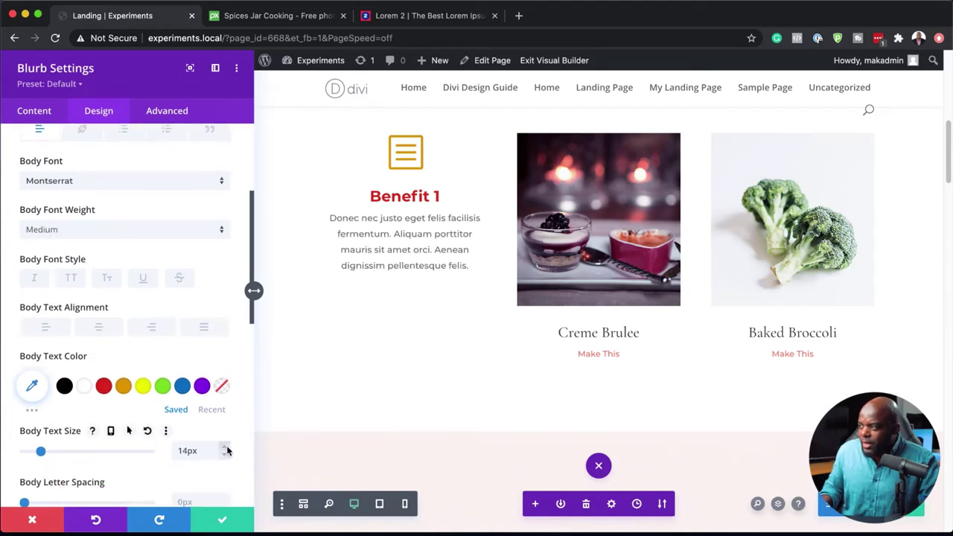
left_click(226, 446)
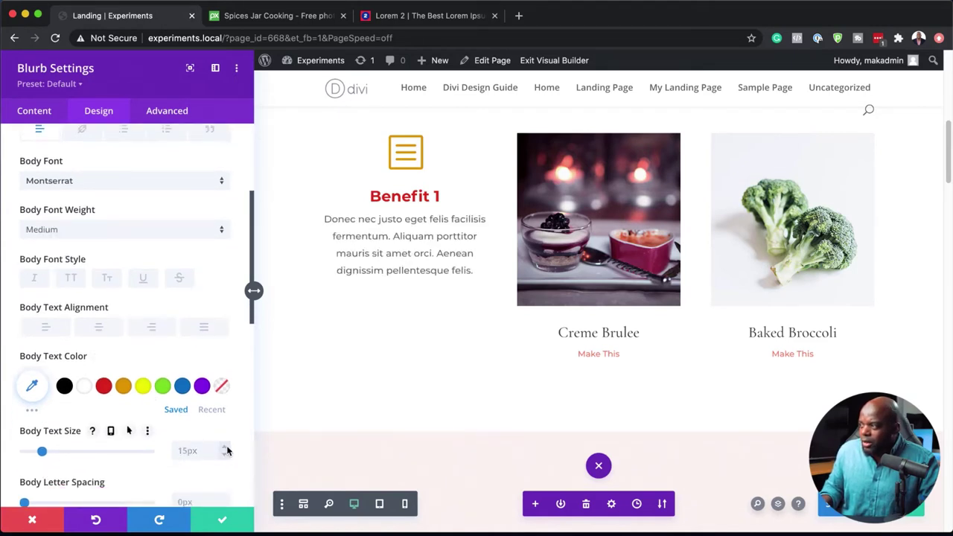
left_click(226, 447)
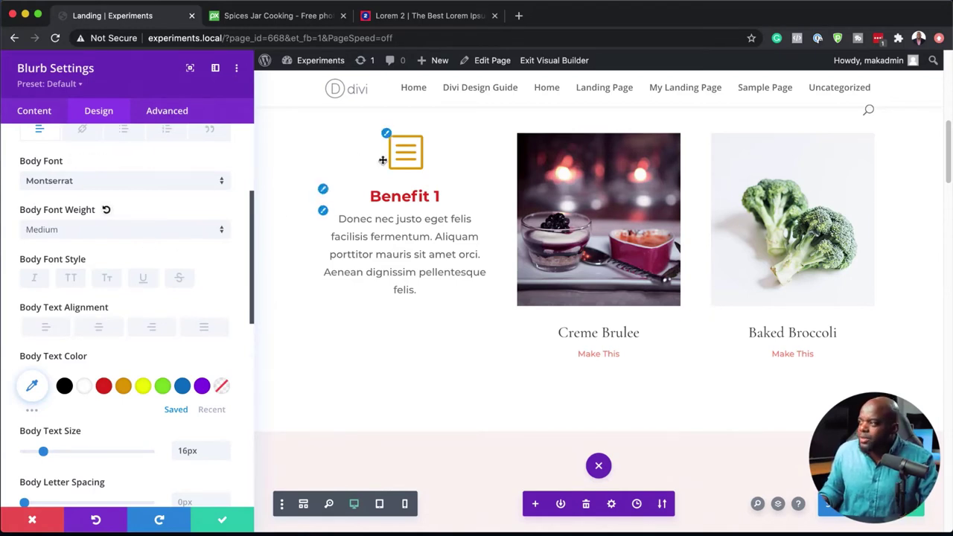
Step: Show the icon white in an orange circle, shrink it from 58px to 30px, and save
left_click(387, 136)
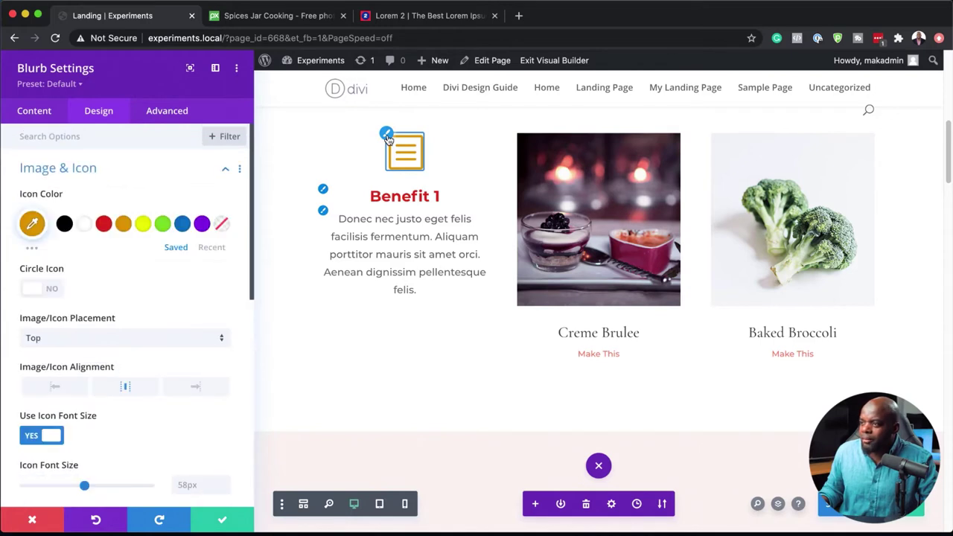
left_click(54, 292)
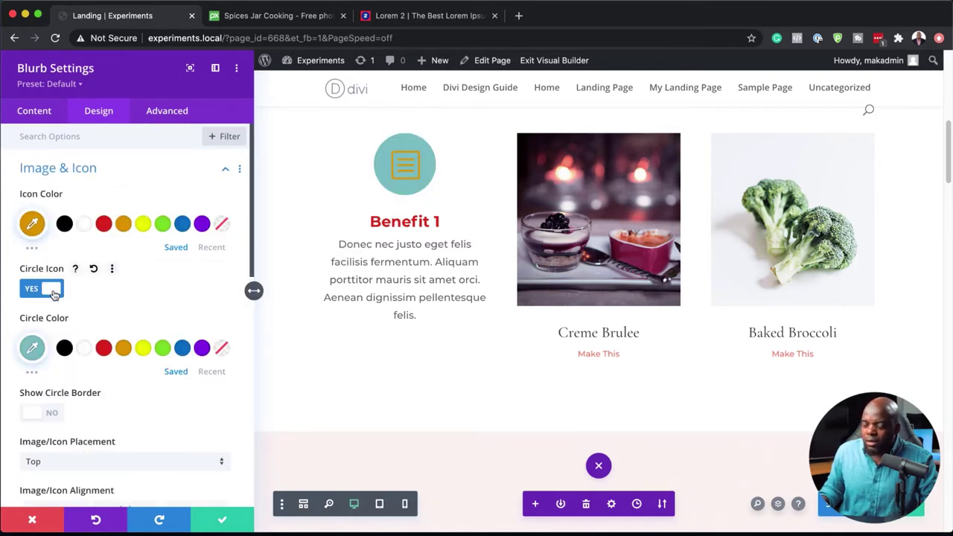
left_click(123, 349)
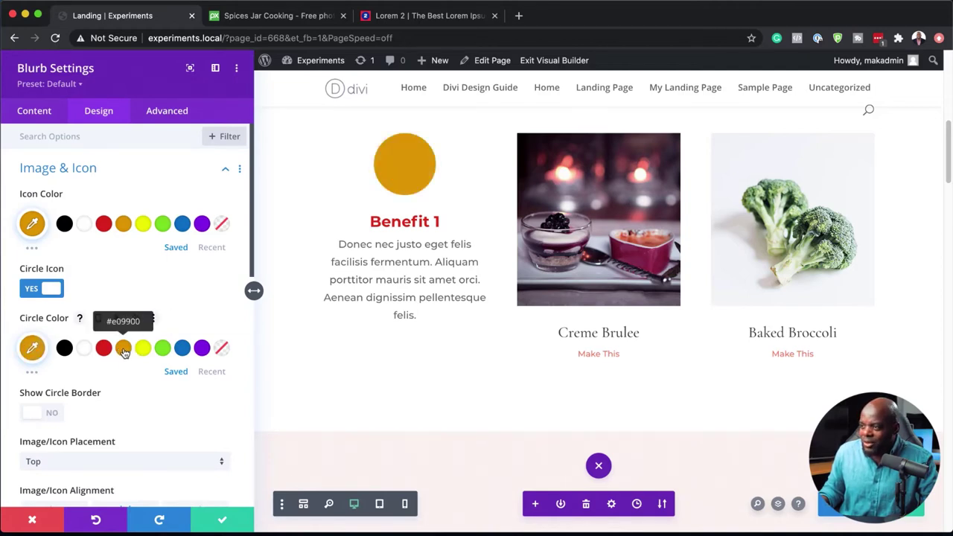
left_click(84, 225)
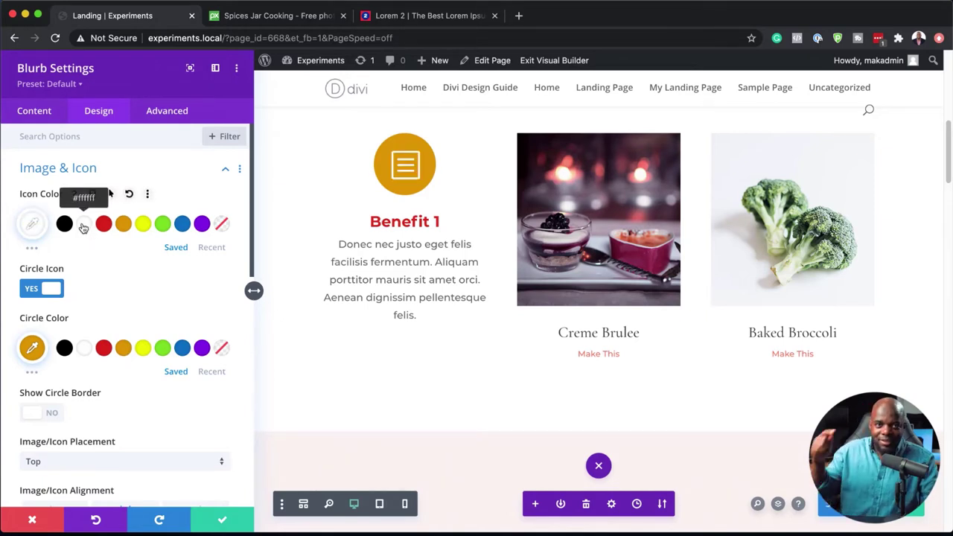
scroll(102, 299, "down", 1)
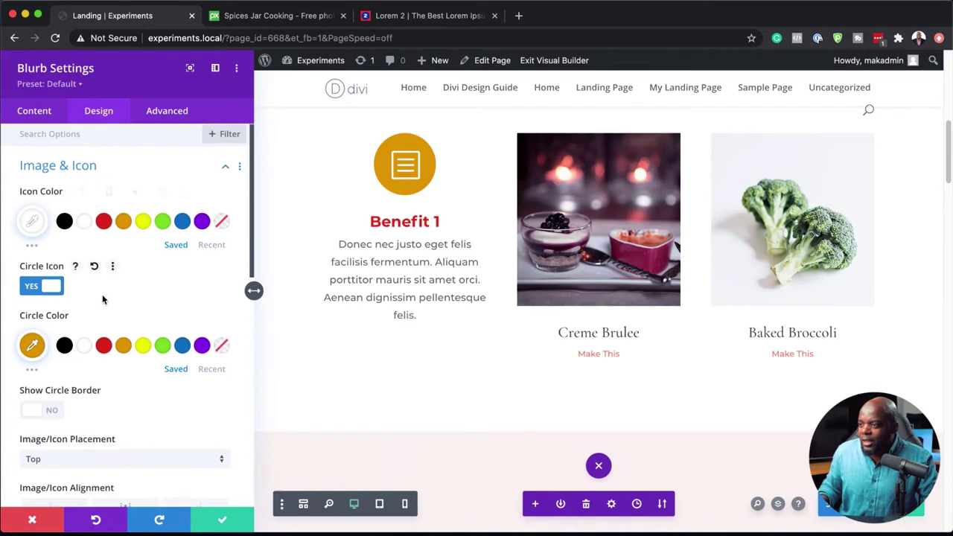
scroll(102, 299, "up", 1)
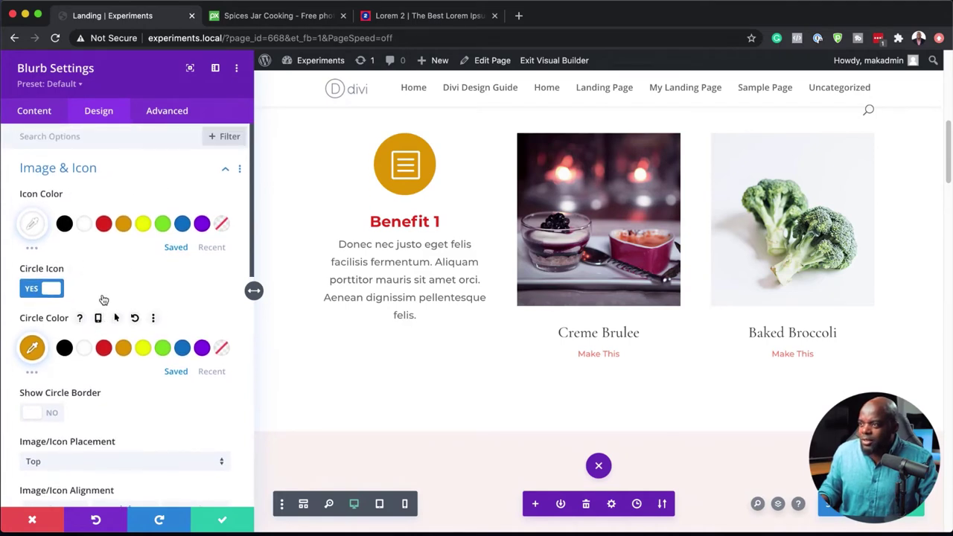
scroll(103, 299, "down", 5)
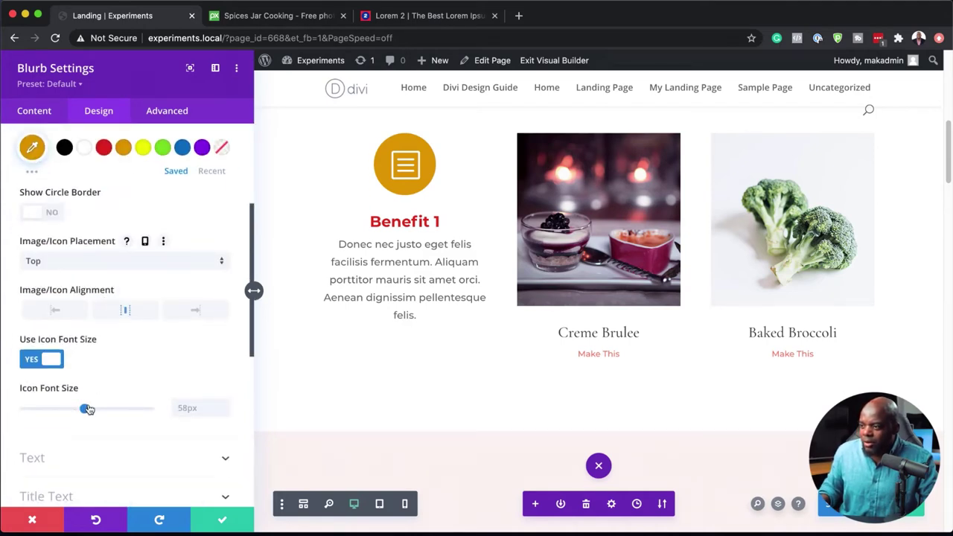
left_click_drag(85, 411, 55, 412)
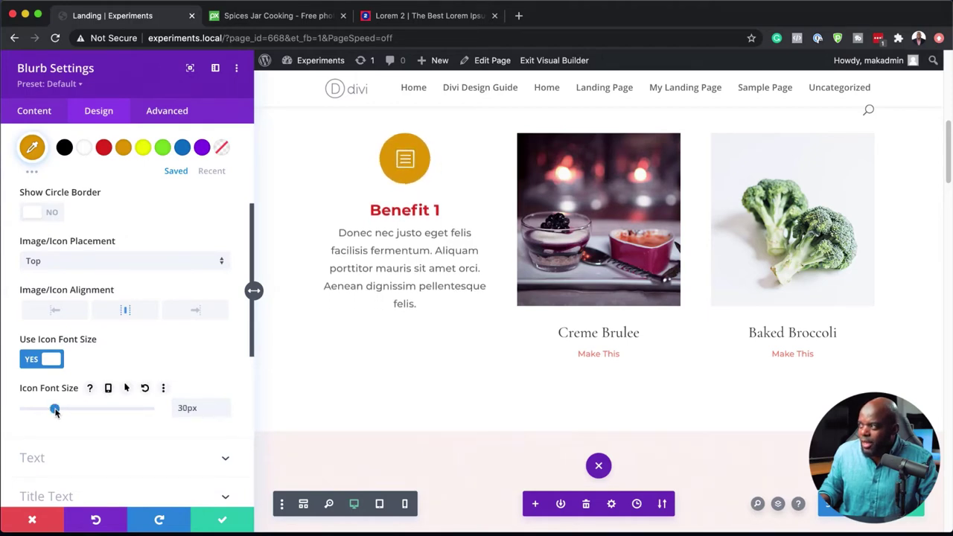
left_click(225, 524)
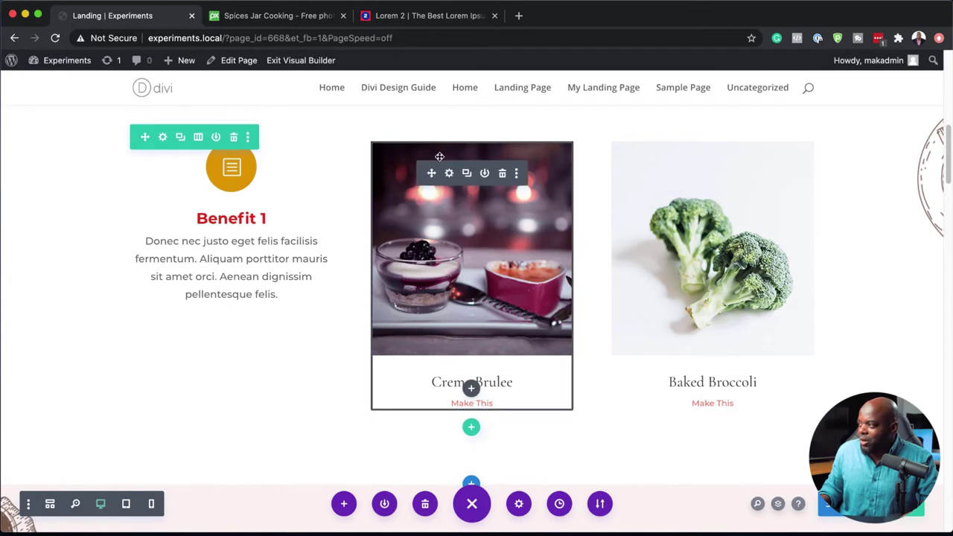
Step: Delete the Creme Brulee and Baked Broccoli cards and fill the row with two Benefit 1 copies
left_click(503, 173)
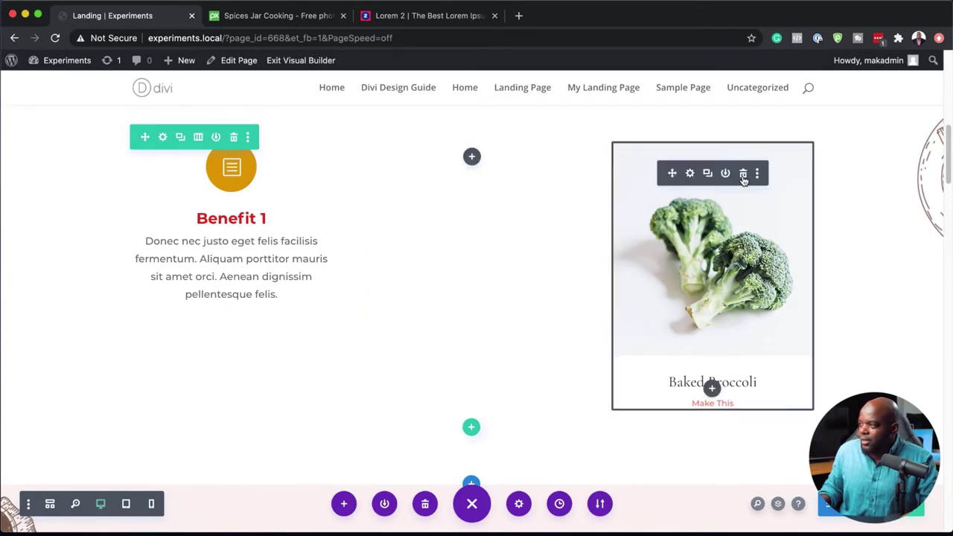
left_click(743, 174)
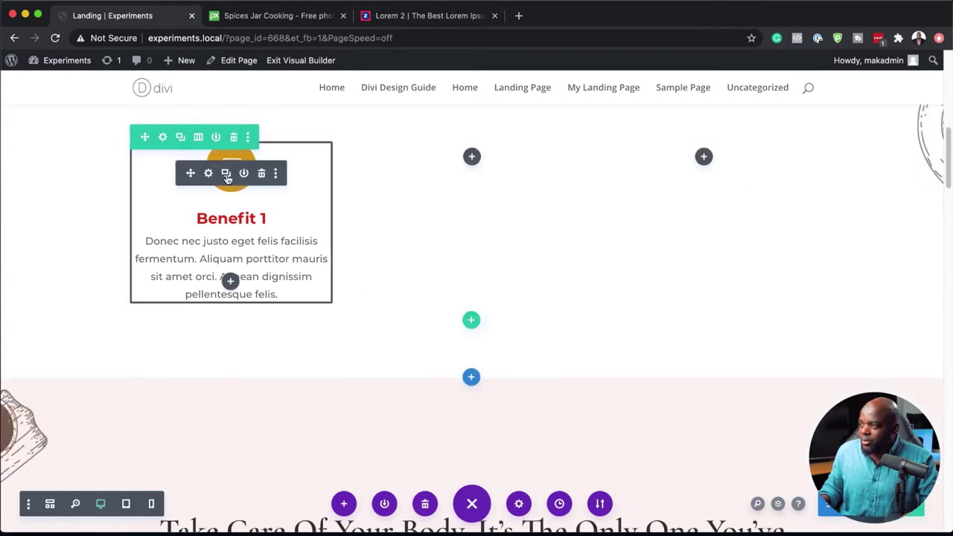
left_click(228, 174)
left_click(227, 173)
left_click_drag(190, 173, 494, 158)
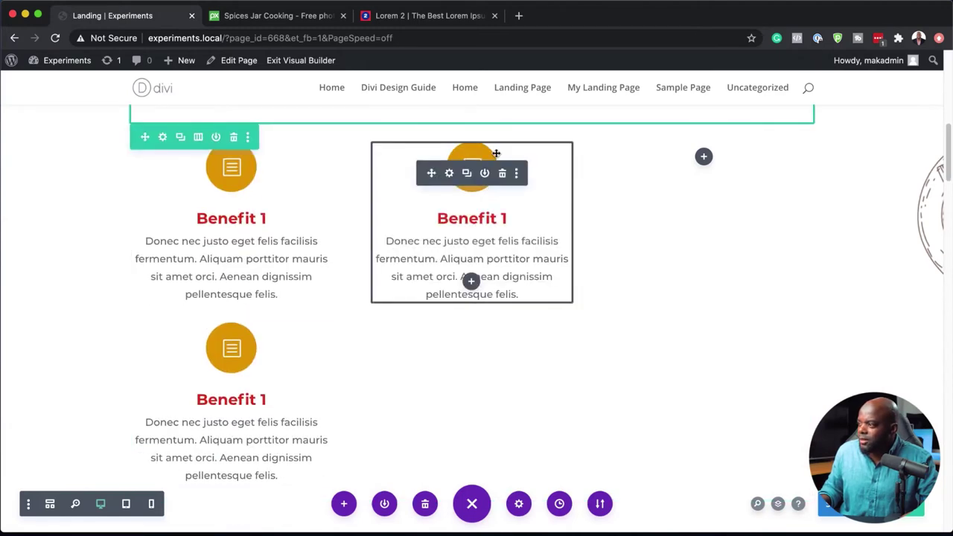
left_click_drag(191, 354, 695, 164)
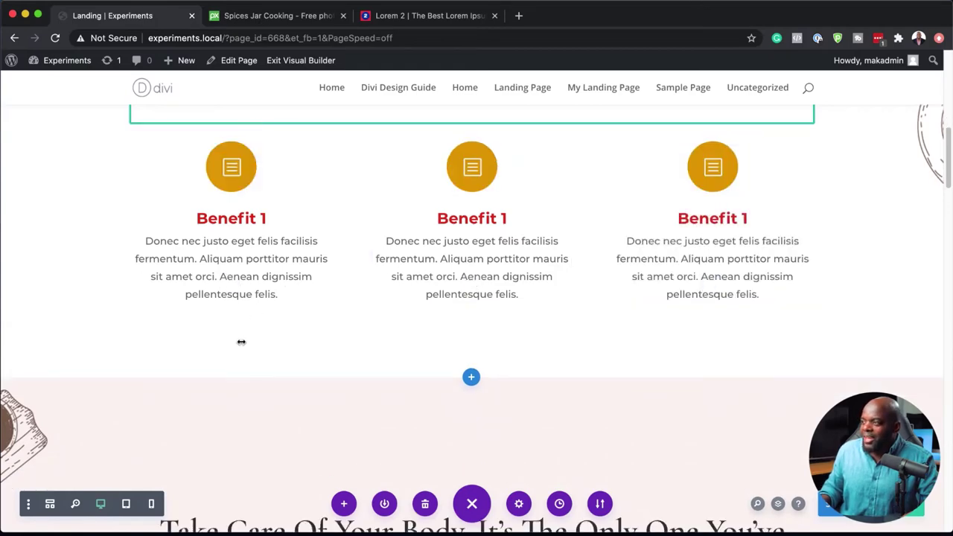
scroll(238, 344, "up", 5)
scroll(238, 345, "down", 4)
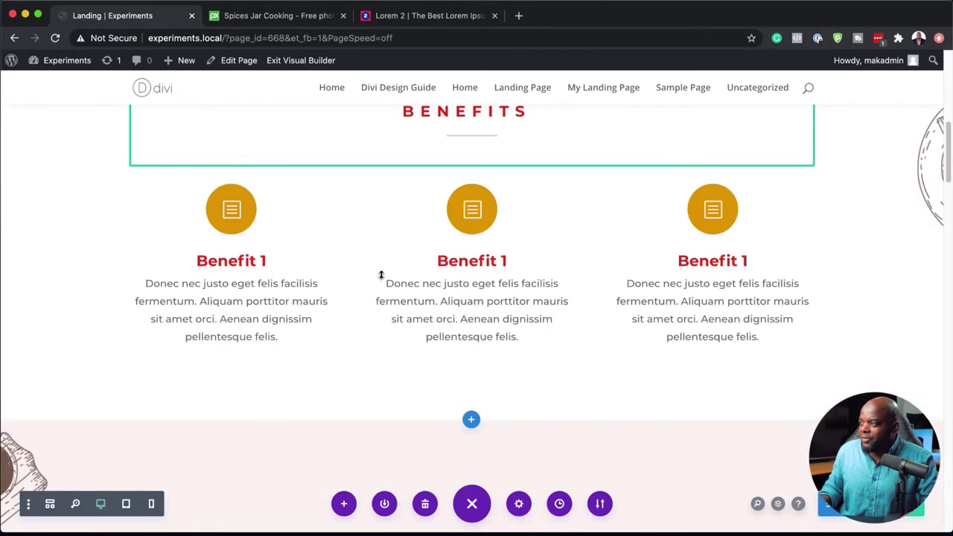
scroll(447, 238, "up", 1)
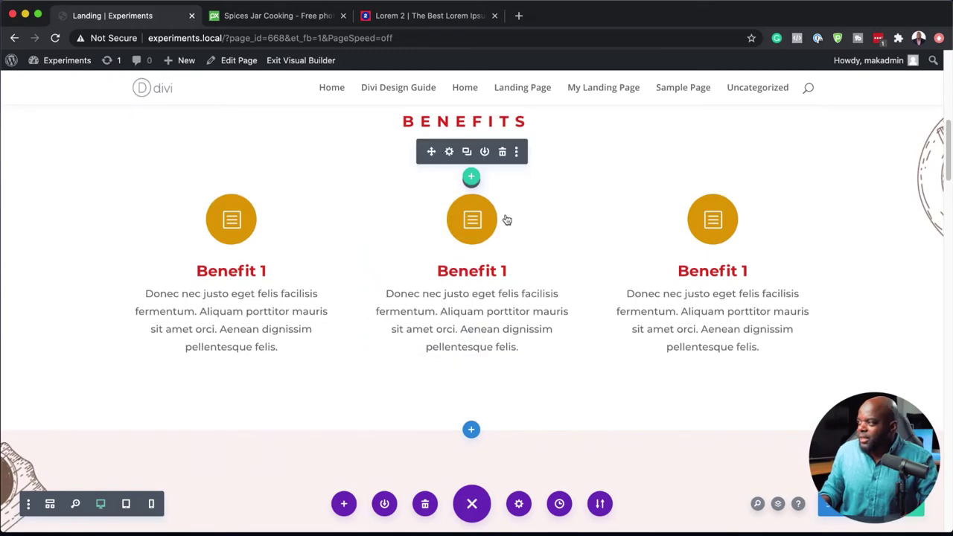
Step: Set the Benefits divider line colour to red #e02b20 and save
left_click(450, 152)
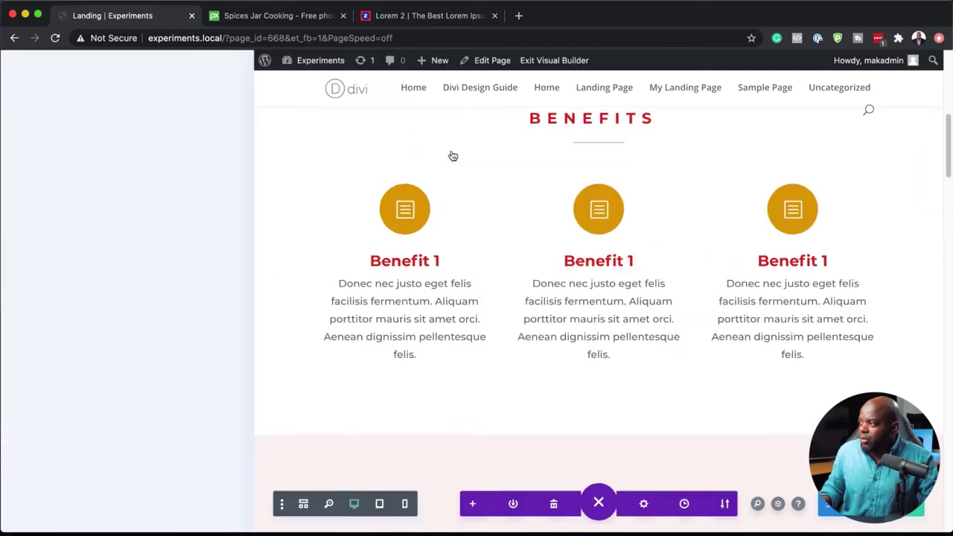
left_click(92, 109)
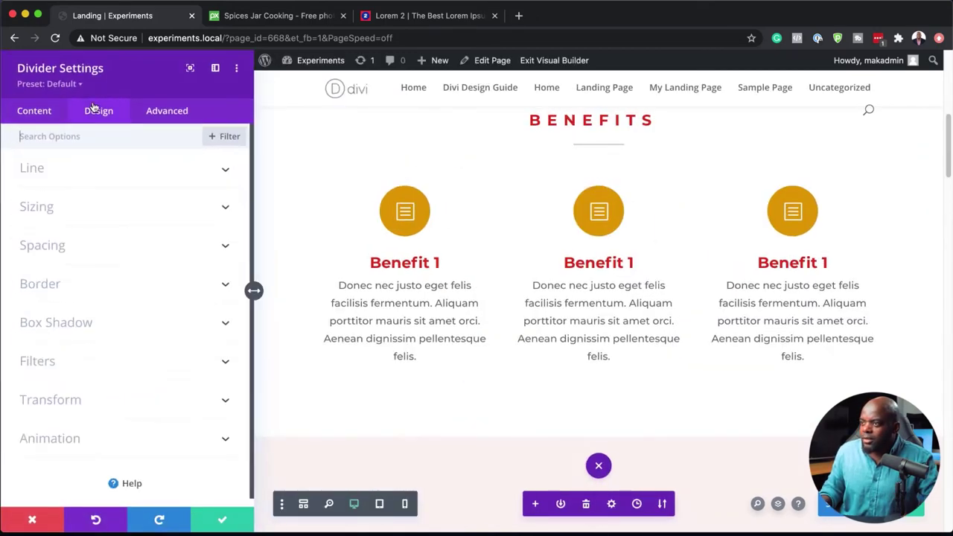
left_click(69, 175)
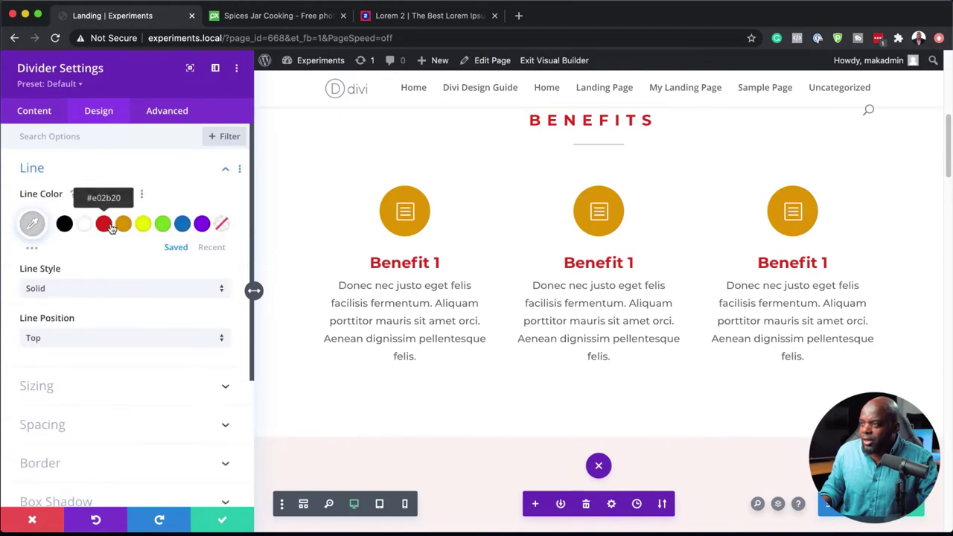
left_click(105, 224)
left_click(222, 520)
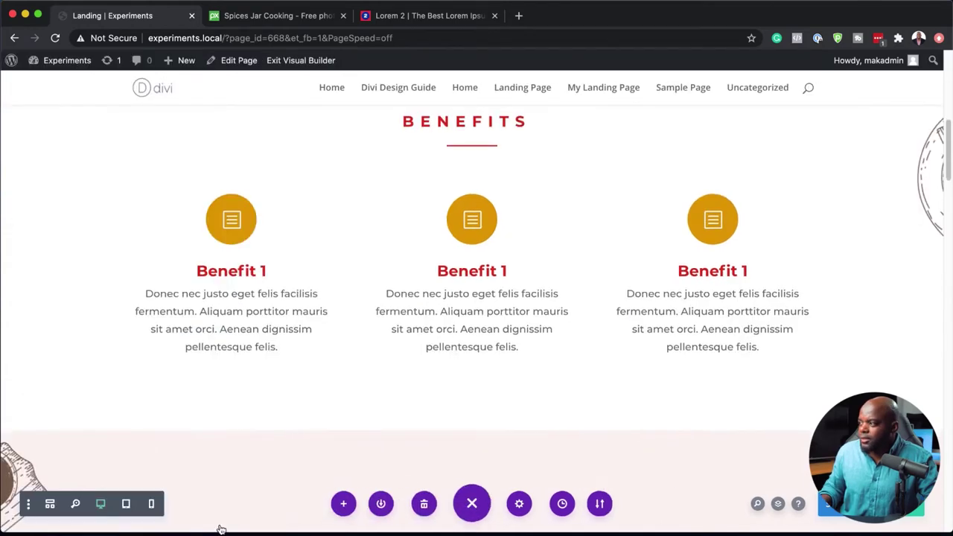
scroll(316, 153, "up", 10)
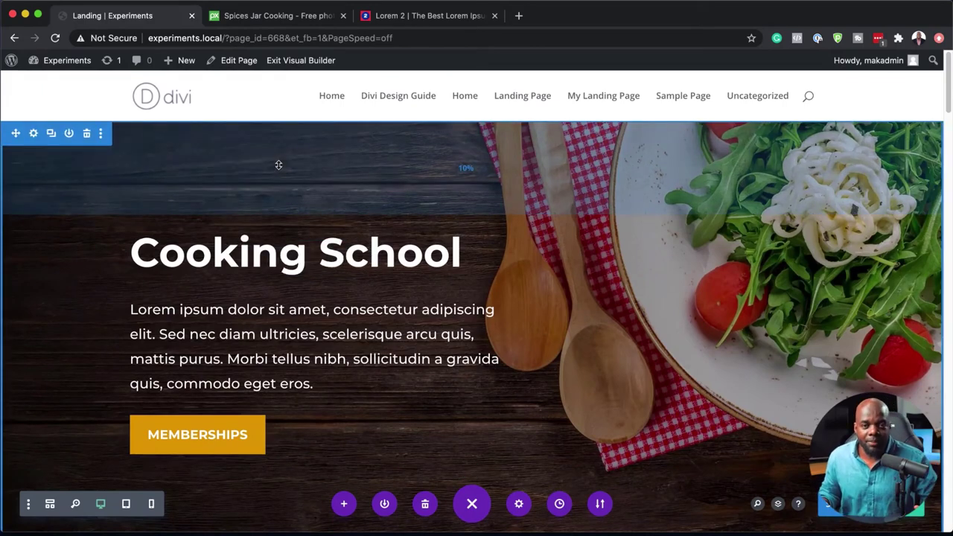
scroll(279, 164, "down", 10)
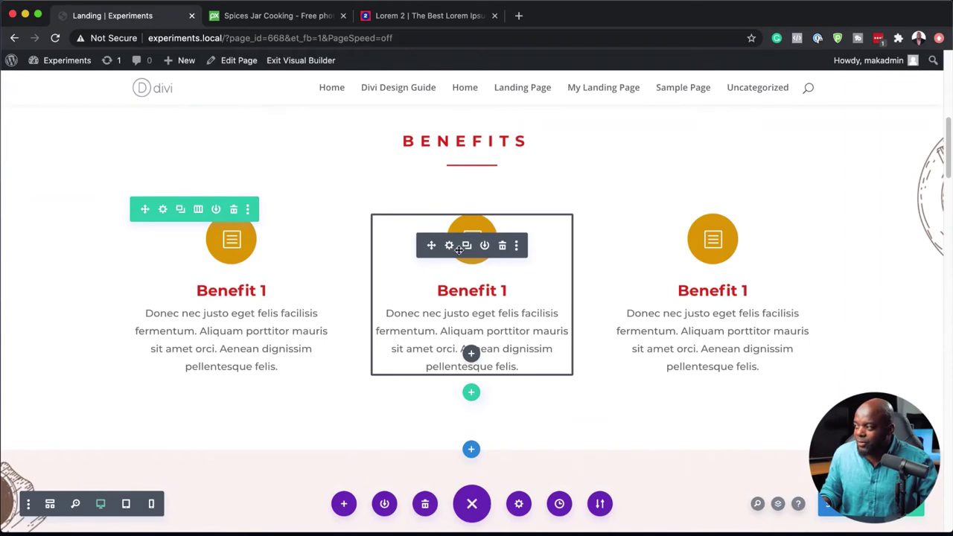
Step: Give the middle Benefit blurb a lock icon and save it
left_click(449, 246)
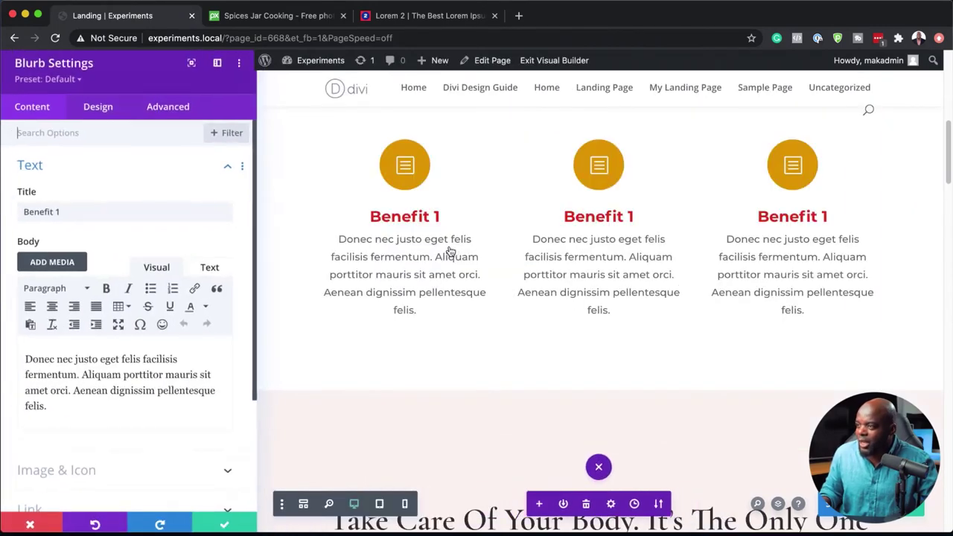
scroll(132, 363, "down", 3)
scroll(135, 342, "down", 2)
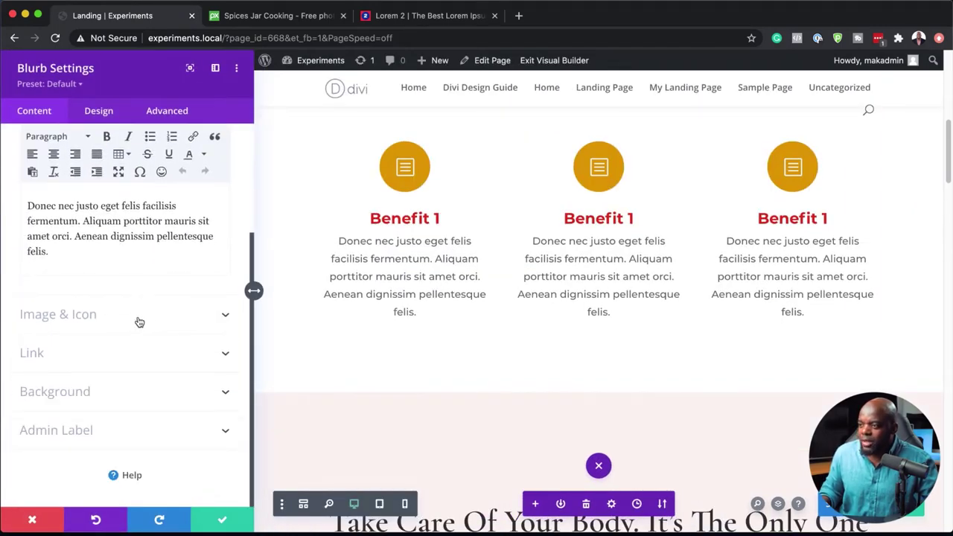
left_click(139, 319)
left_click_drag(229, 237, 233, 259)
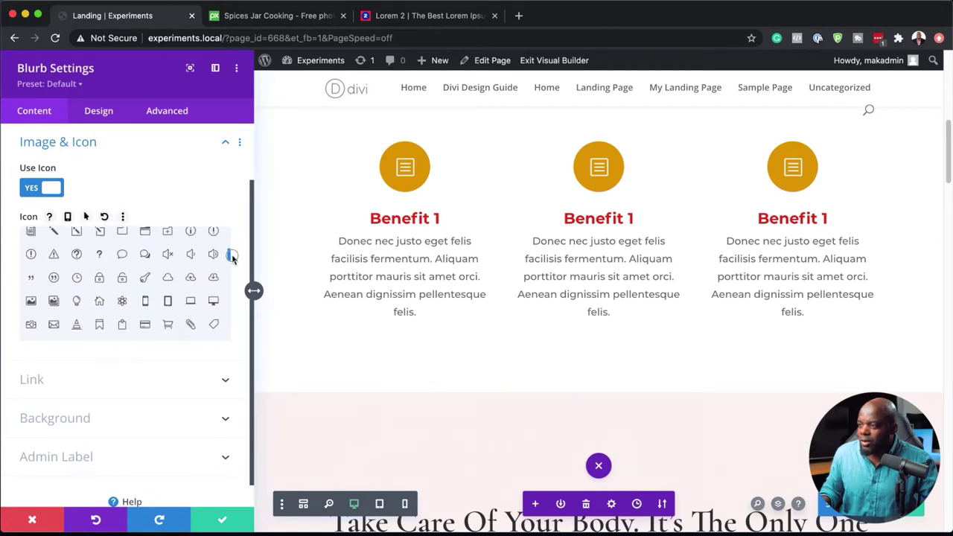
left_click(99, 280)
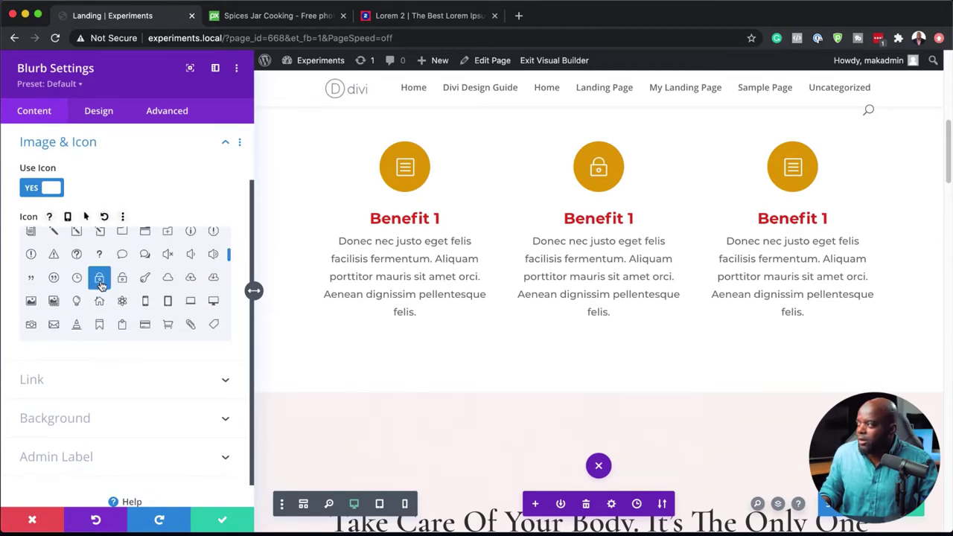
left_click(231, 520)
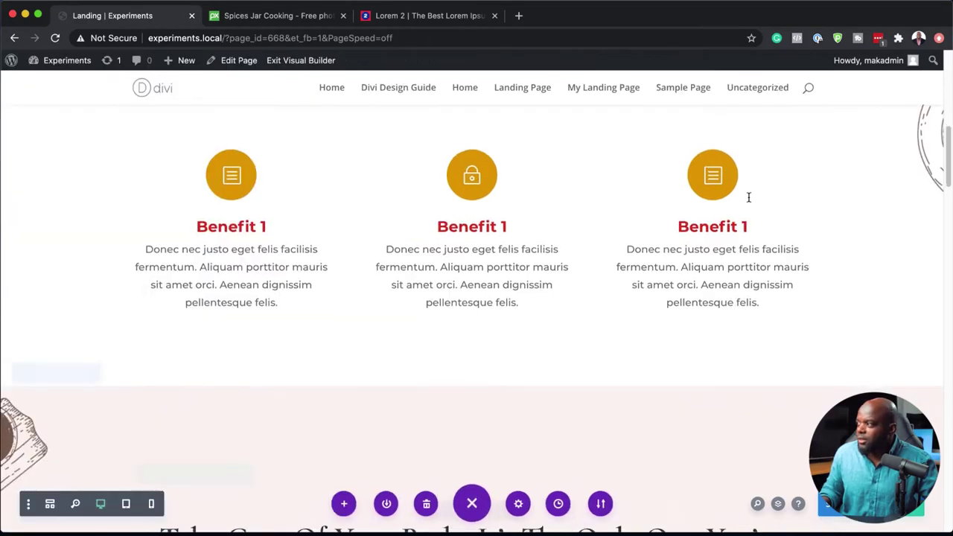
Step: Give the right Benefit blurb a camera icon and save it
left_click(690, 182)
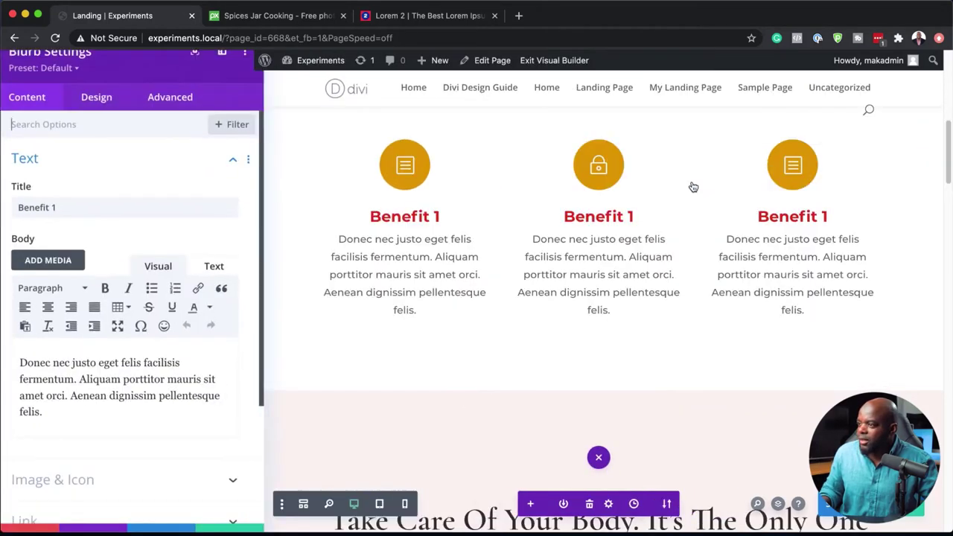
scroll(148, 365, "down", 2)
left_click(111, 392)
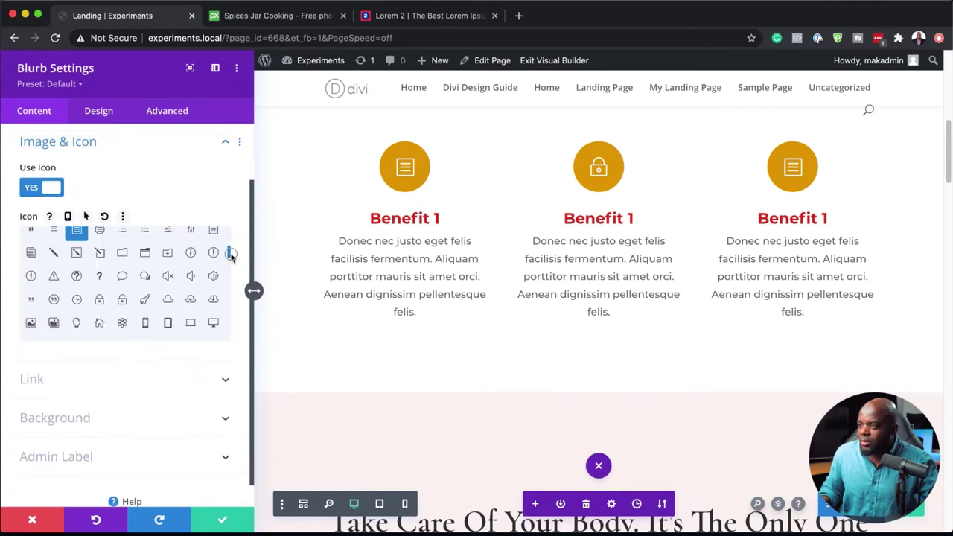
scroll(230, 255, "down", 2)
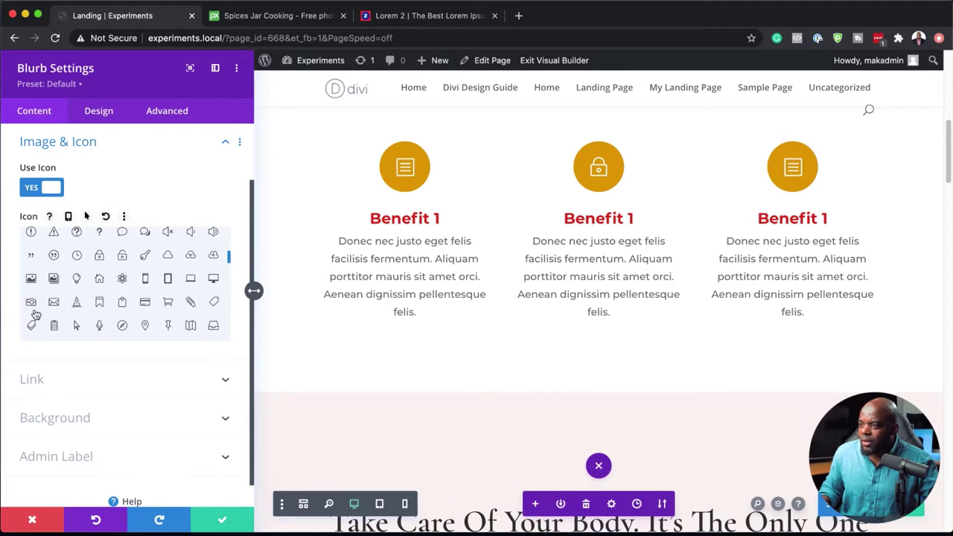
left_click(31, 303)
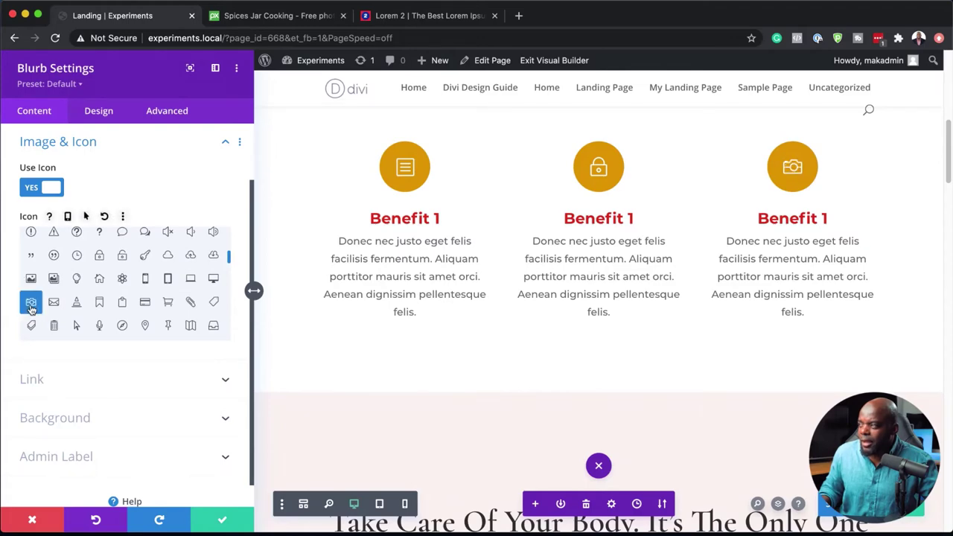
left_click(222, 520)
scroll(288, 283, "down", 8)
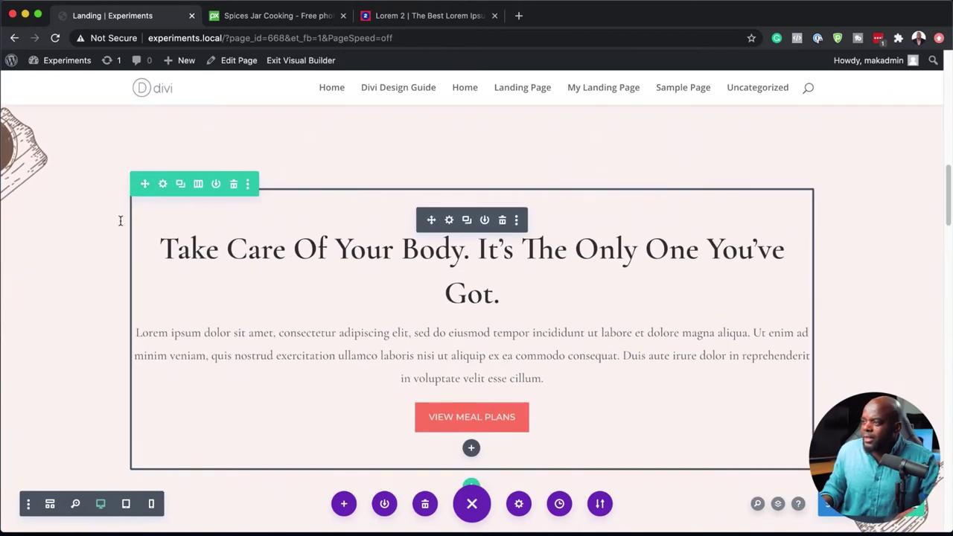
Step: Replace the 'Take Care Of Your Body' heading with 'Morbi in sem quis dui' from the lorem generator
scroll(416, 279, "up", 1)
mouse_move(188, 167)
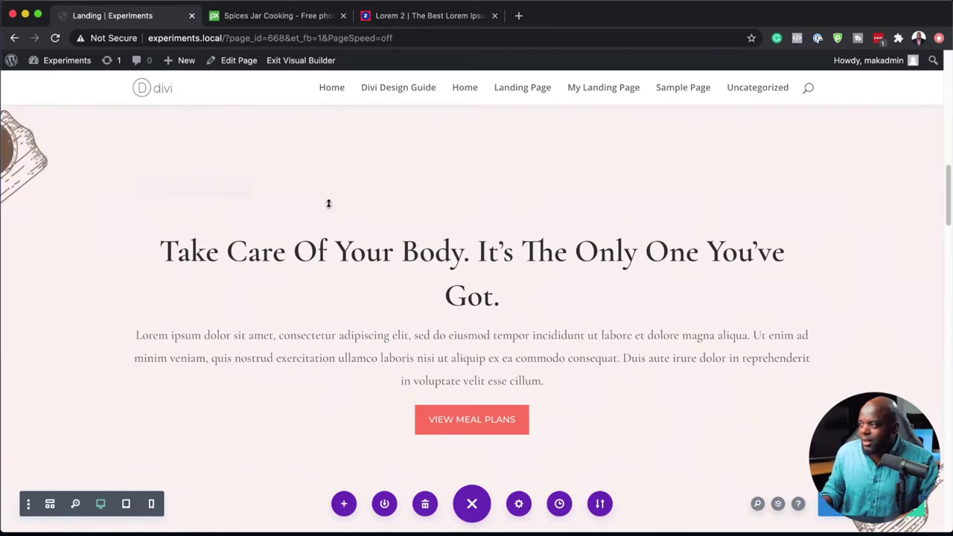
left_click(449, 223)
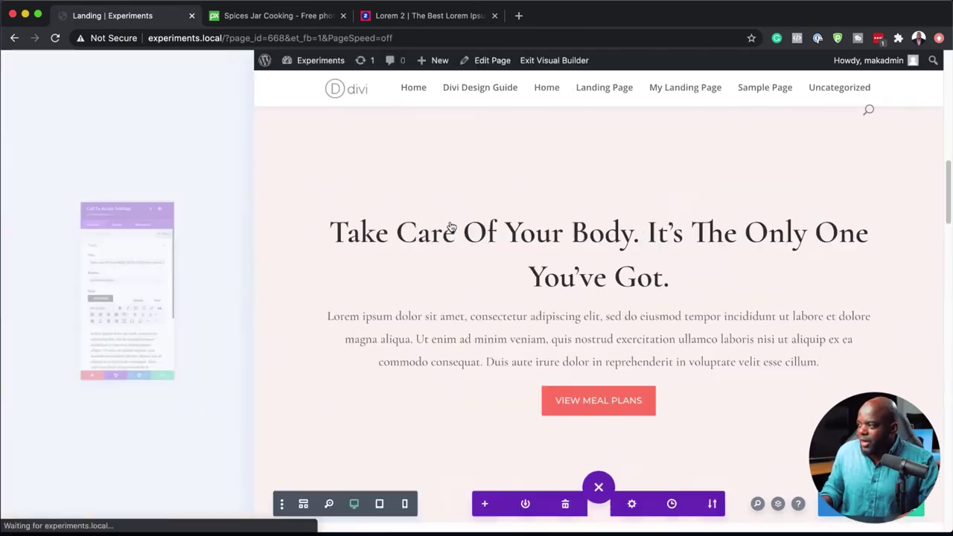
triple_click(79, 214)
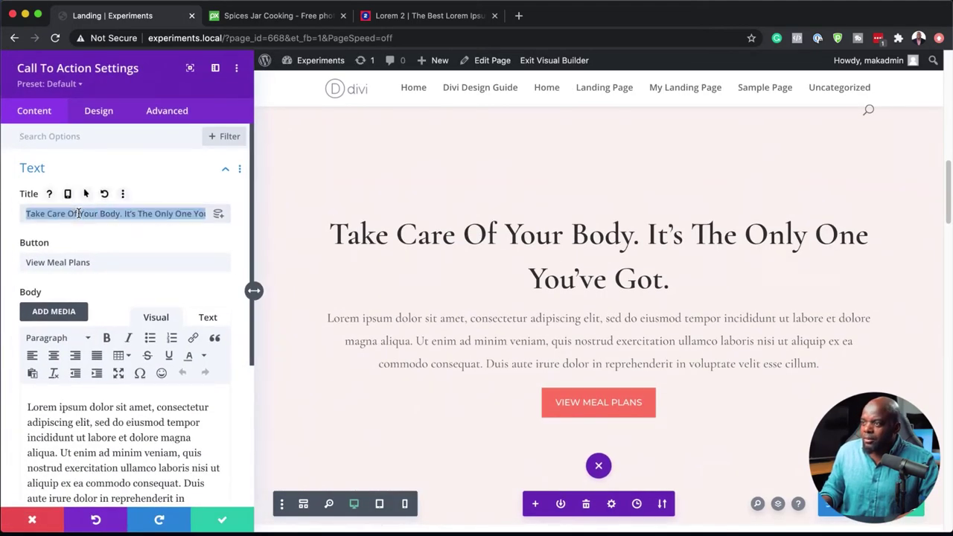
left_click(432, 16)
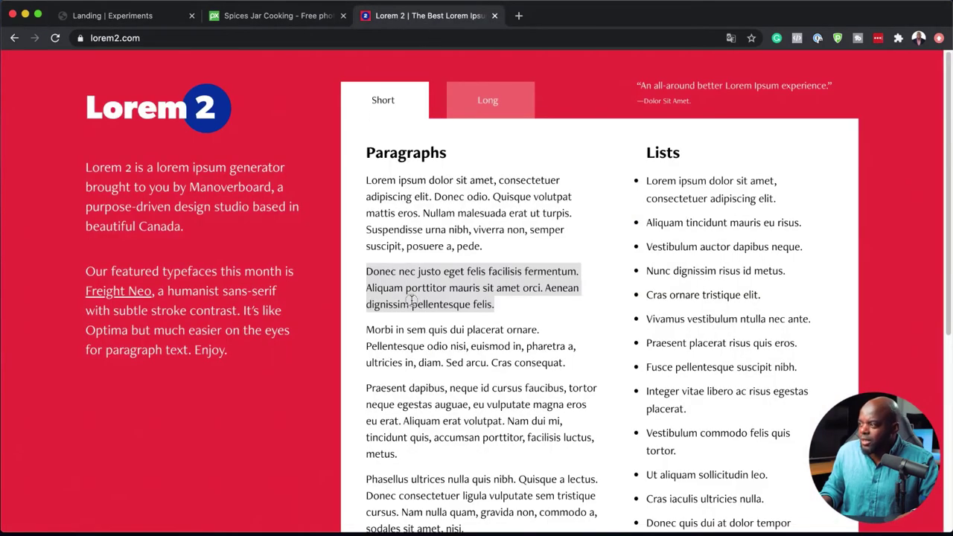
left_click_drag(368, 329, 471, 334)
key("super+c")
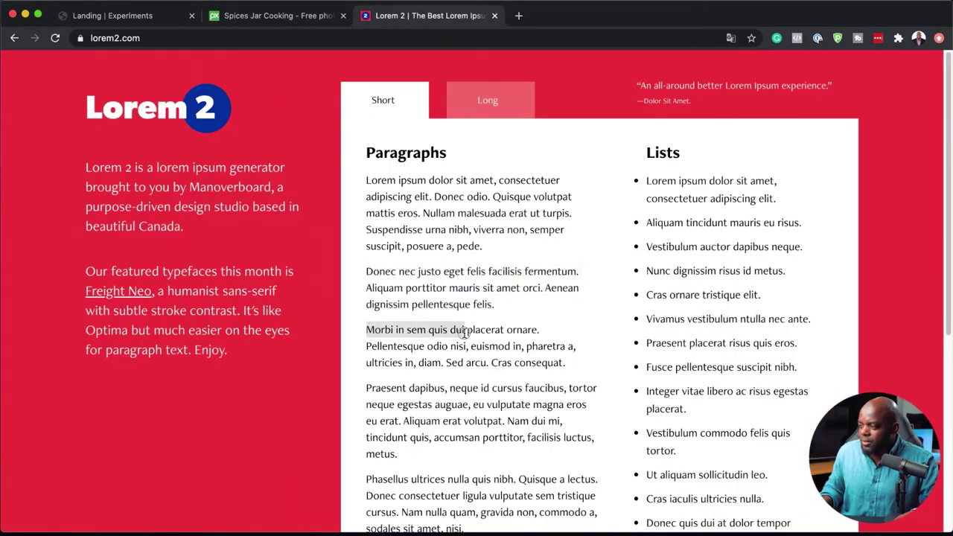
left_click(131, 14)
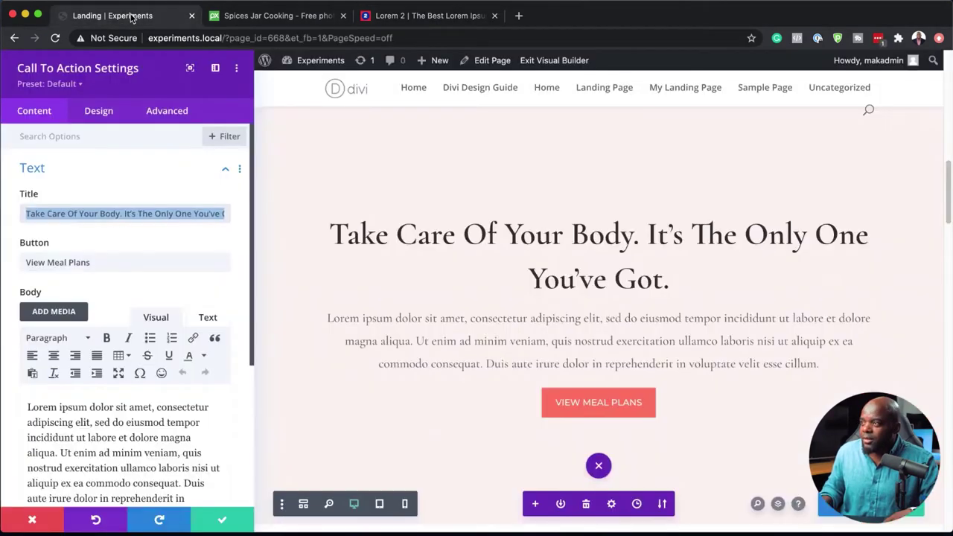
key("super+v")
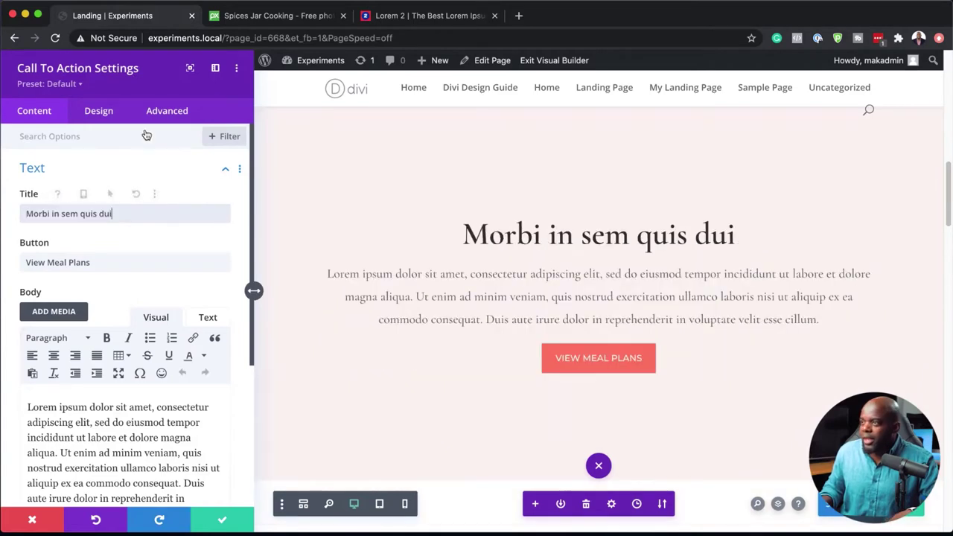
left_click(109, 115)
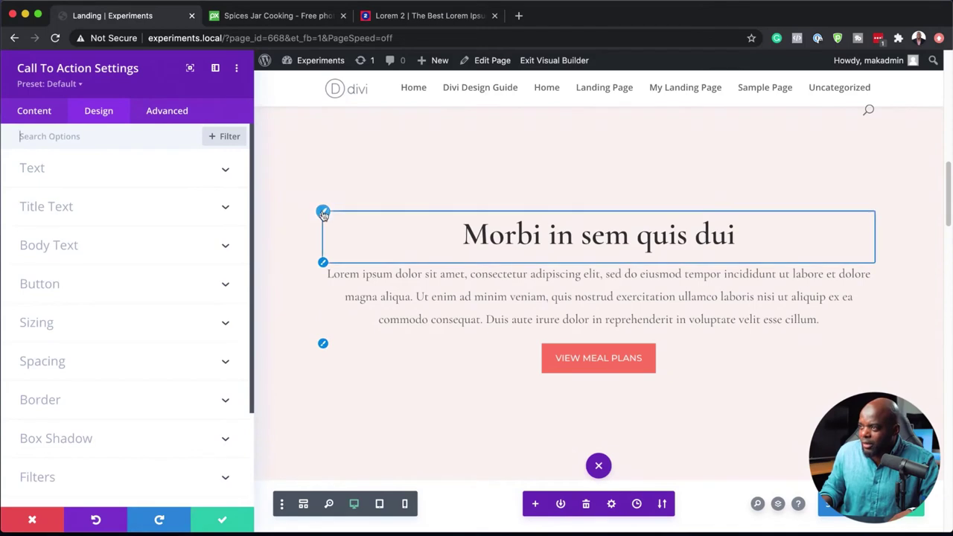
Step: Set the call-to-action heading and body fonts to Montserrat, with body text at 18px
left_click(322, 214)
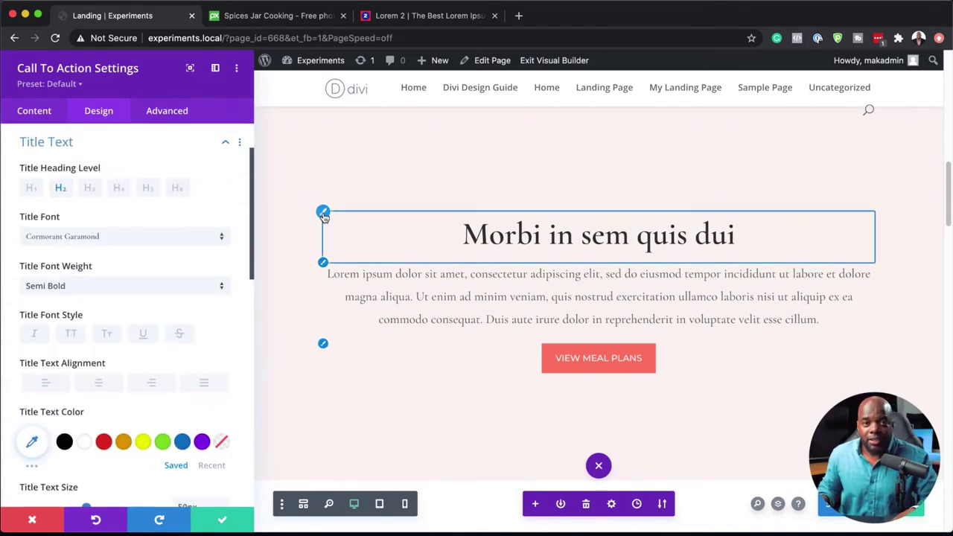
left_click(104, 238)
left_click(87, 195)
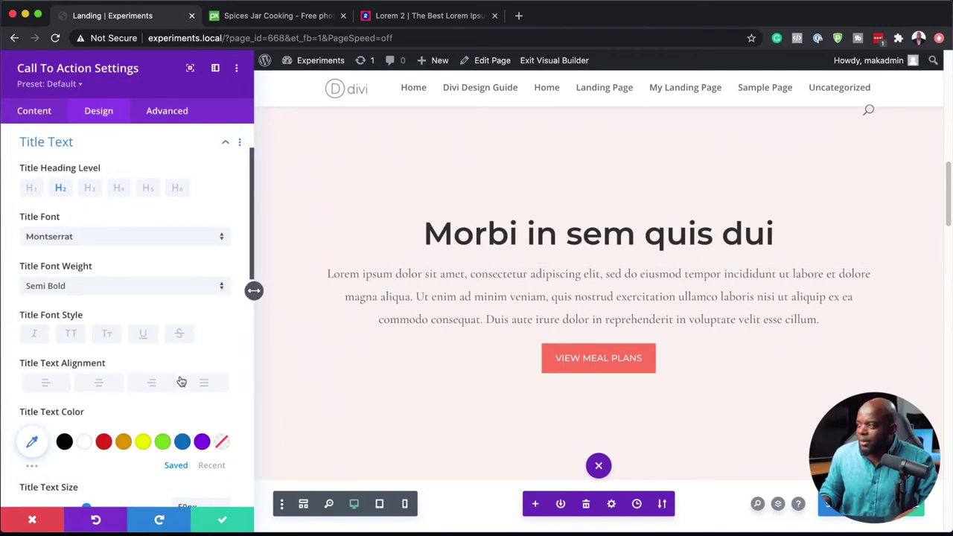
left_click(323, 264)
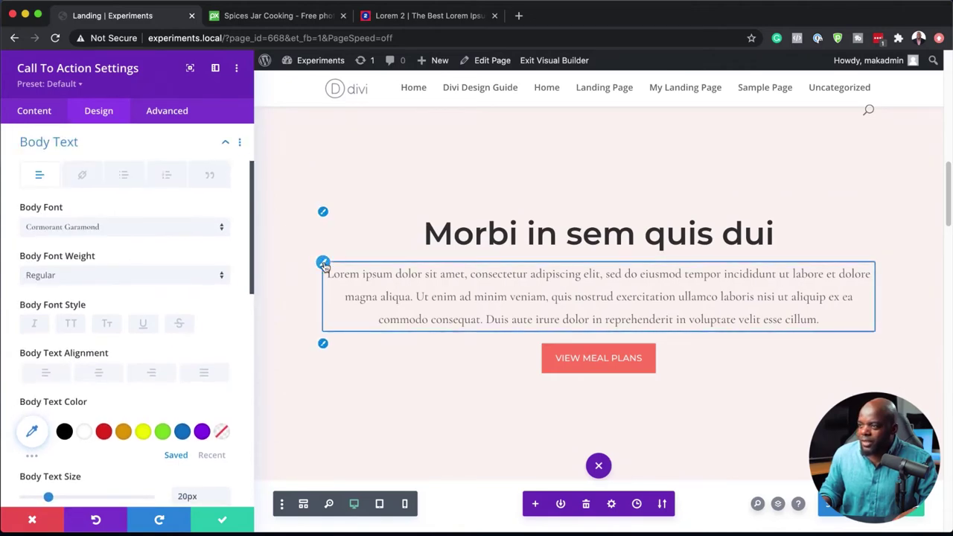
left_click(97, 227)
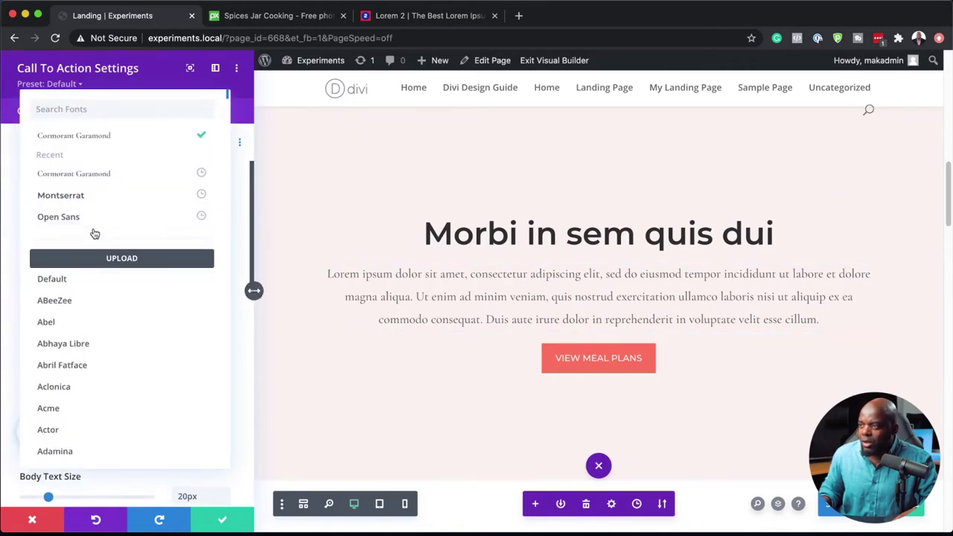
left_click(96, 196)
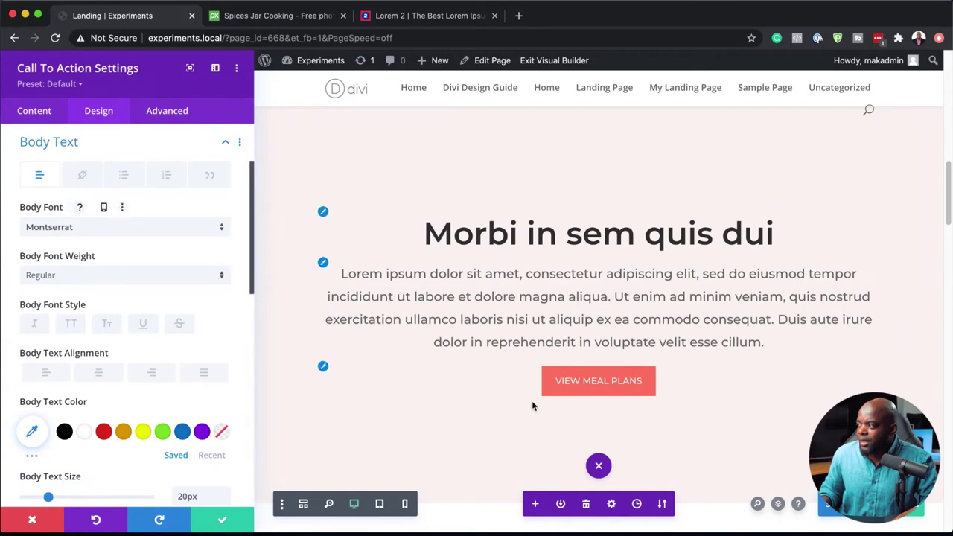
scroll(198, 482, "down", 1)
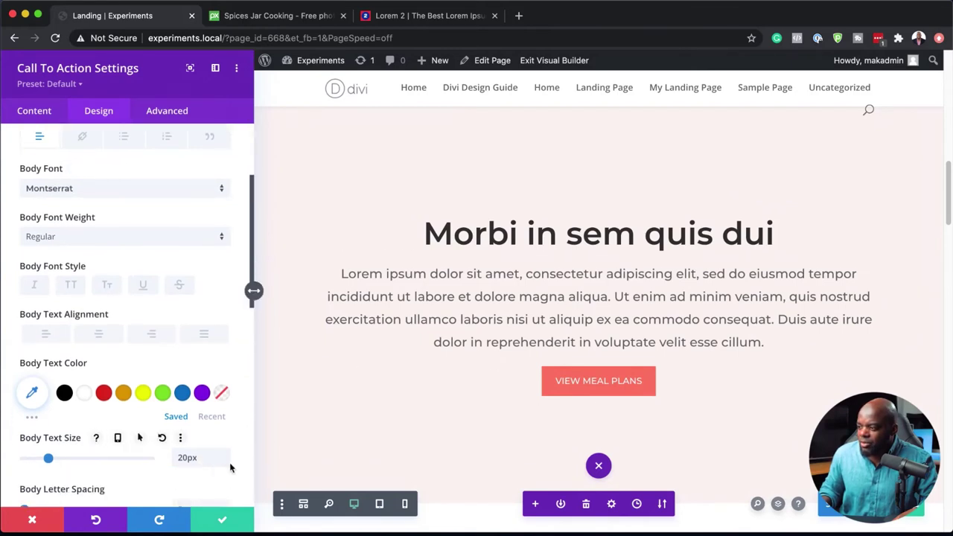
left_click(224, 463)
left_click(224, 463)
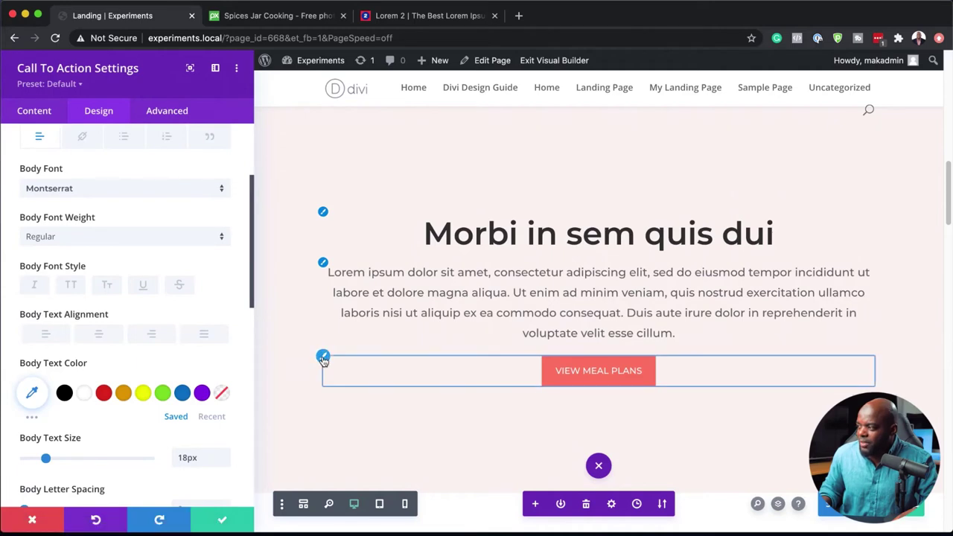
Step: Give the call-to-action button a gold background, gold border and bold text
left_click(323, 359)
scroll(107, 385, "down", 3)
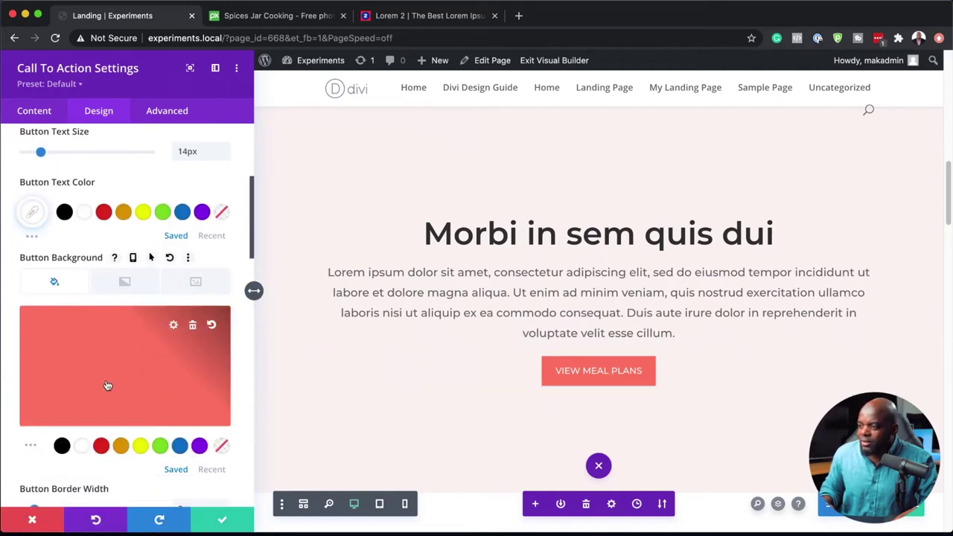
left_click(119, 447)
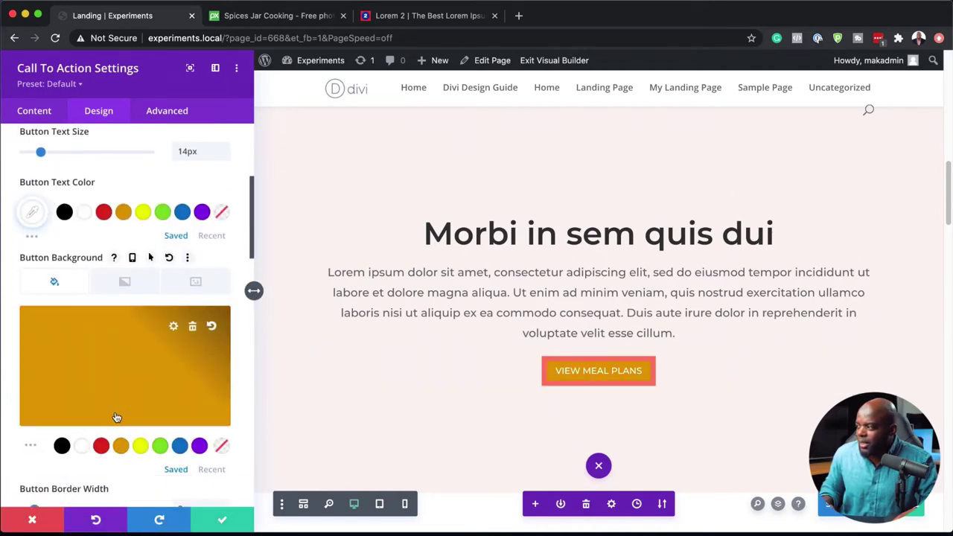
scroll(115, 417, "down", 5)
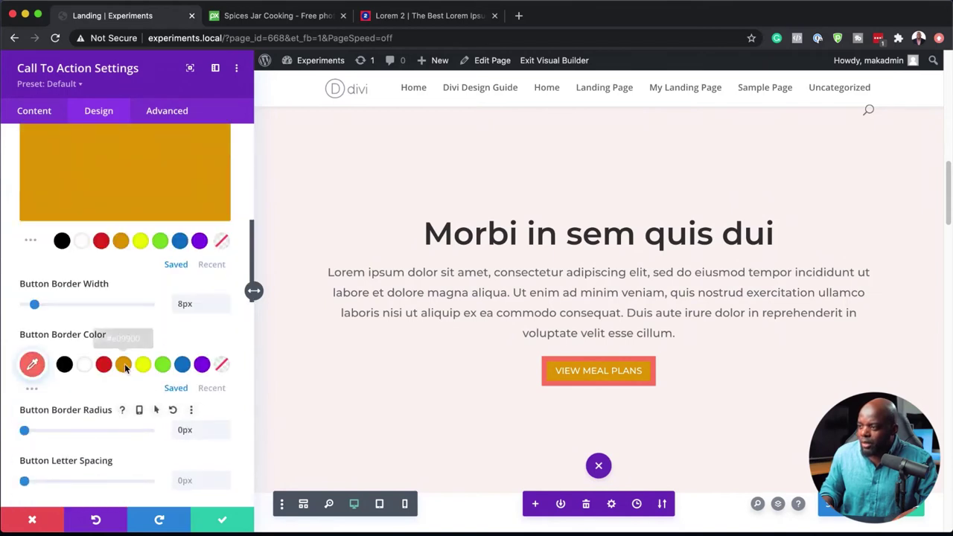
left_click(125, 363)
scroll(86, 404, "down", 2)
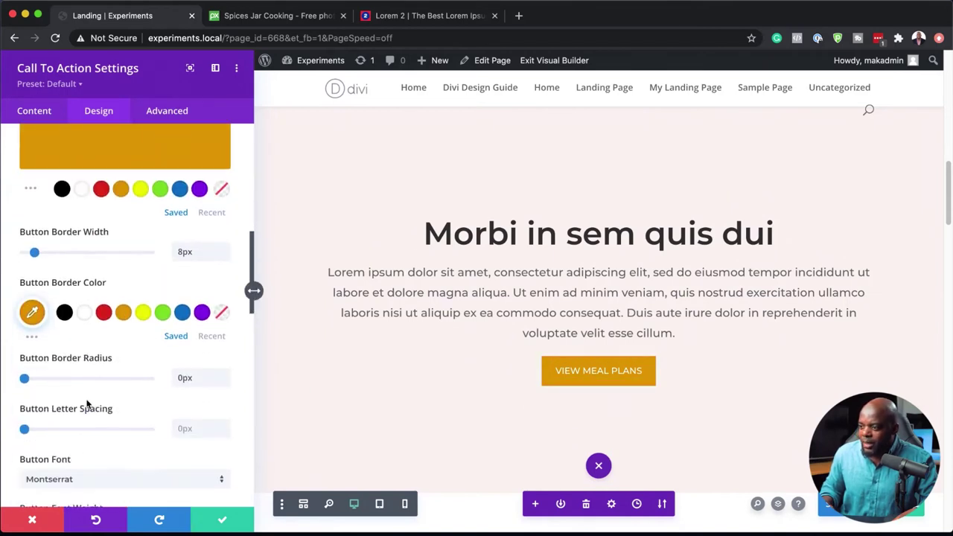
scroll(86, 404, "down", 5)
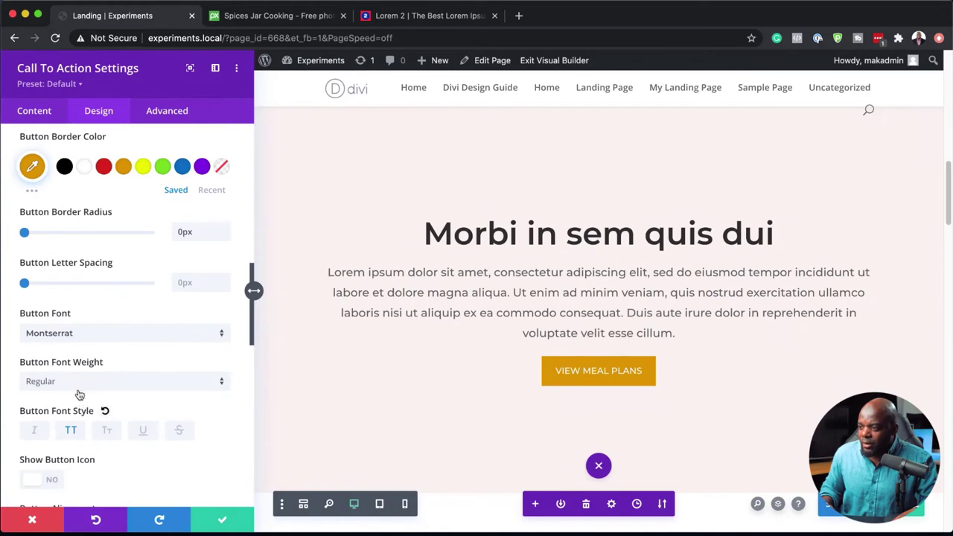
left_click(81, 382)
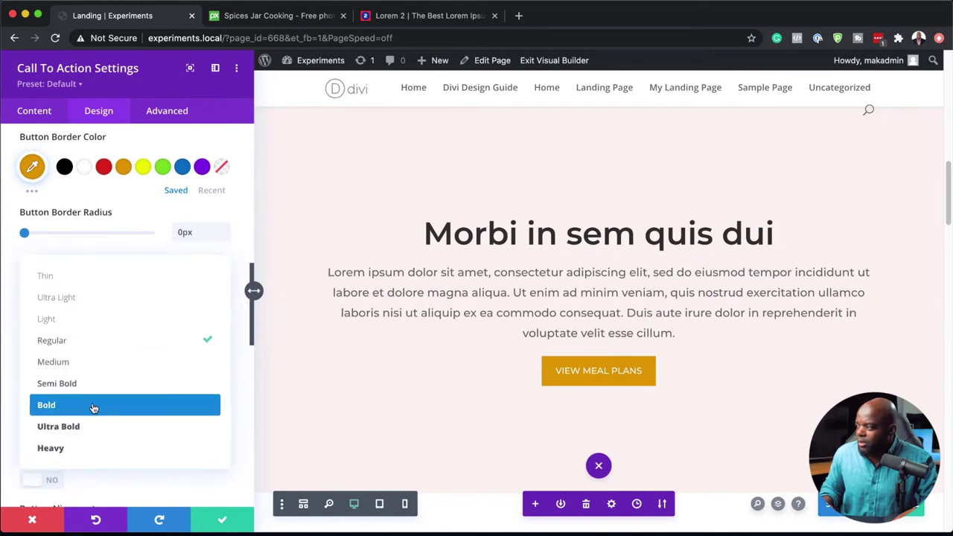
left_click(93, 408)
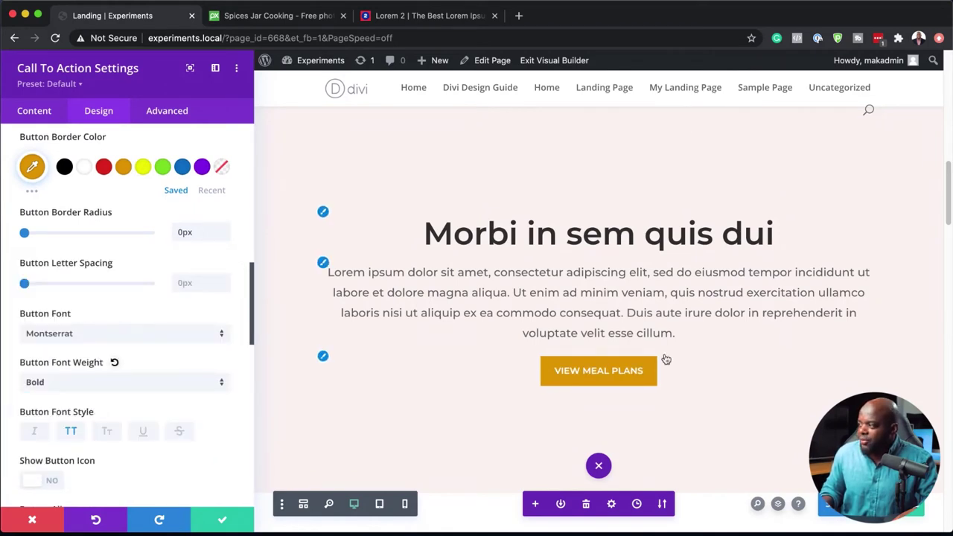
Step: Delete the background image from the pink Morbi section's Background settings
left_click(223, 521)
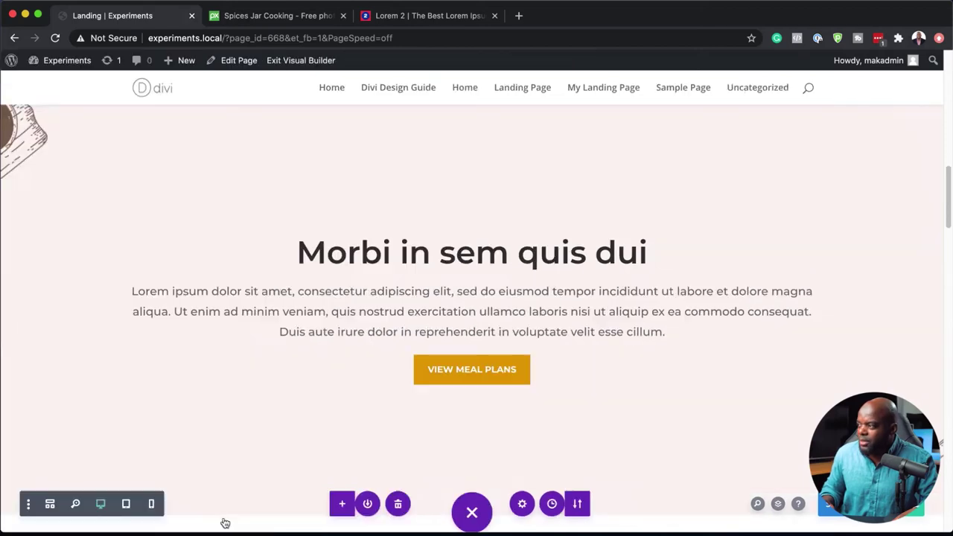
scroll(387, 300, "up", 4)
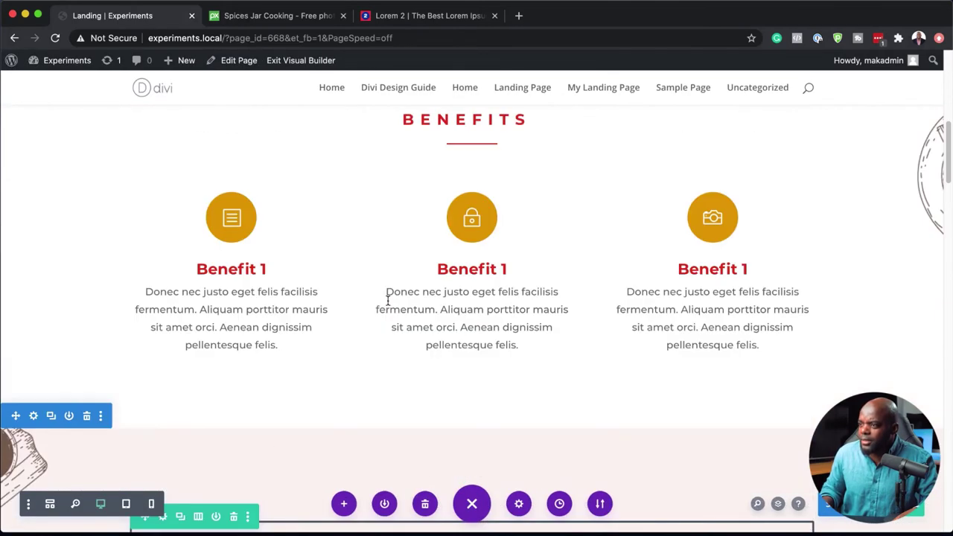
scroll(387, 300, "down", 2)
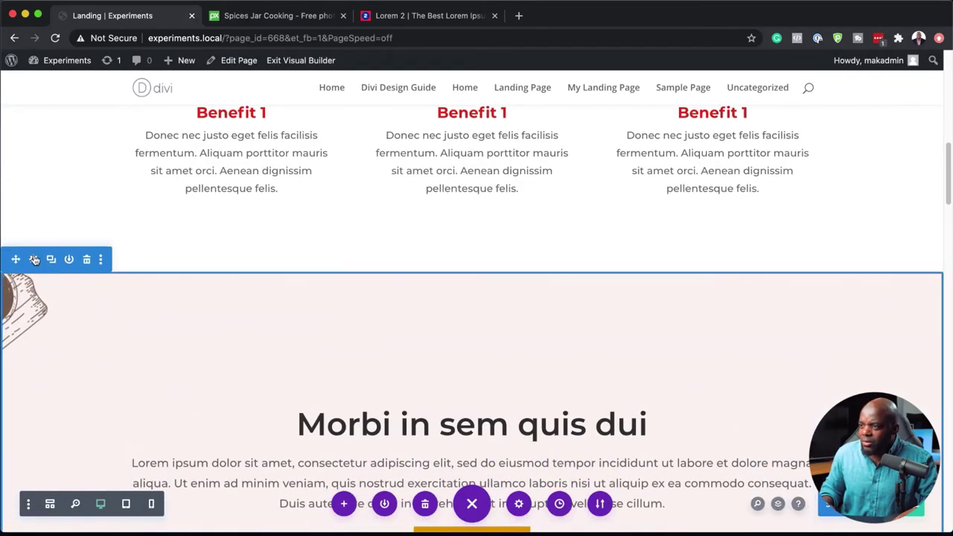
left_click(33, 259)
left_click(58, 202)
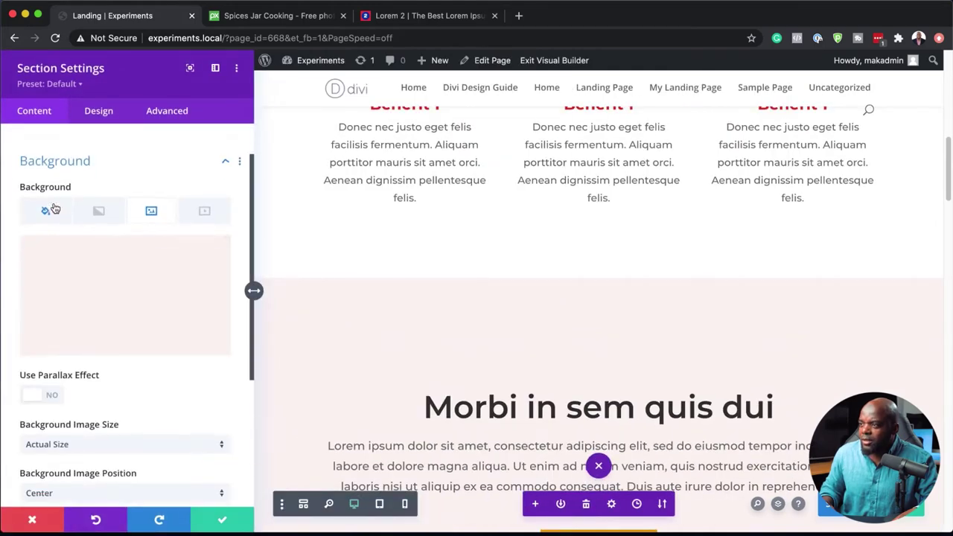
left_click(101, 193)
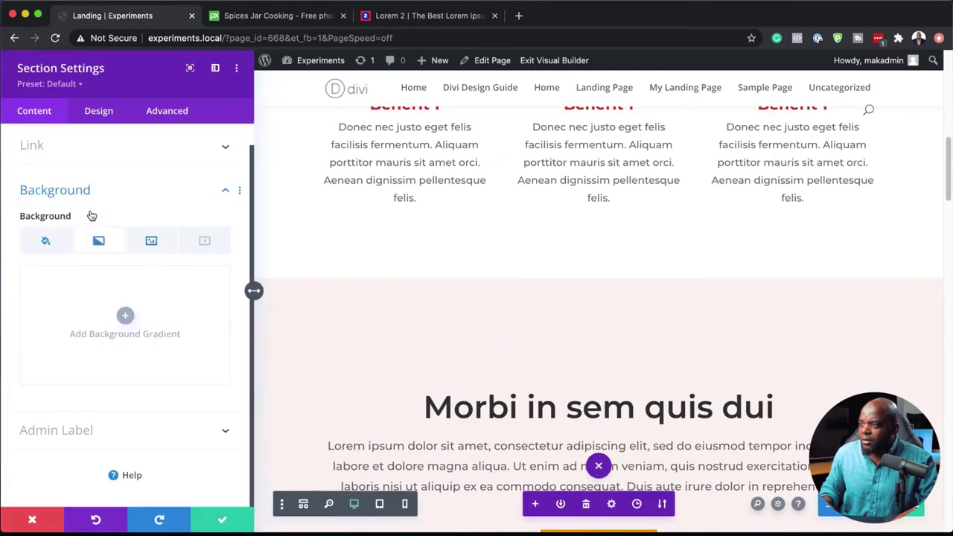
left_click(152, 242)
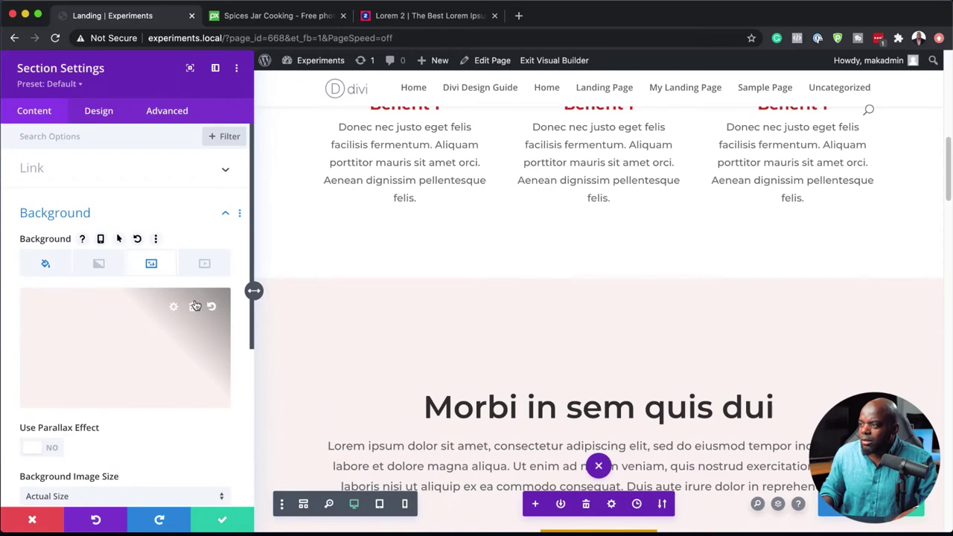
left_click(193, 309)
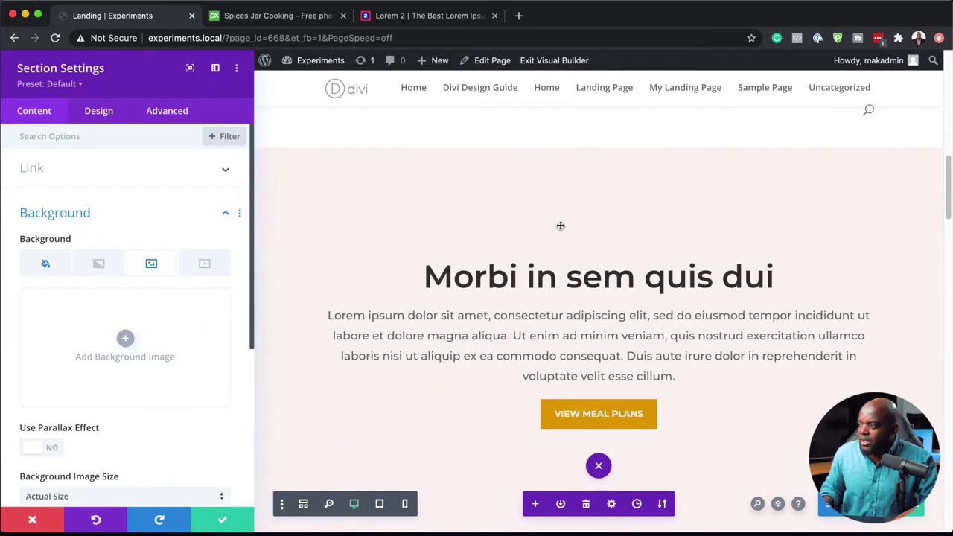
Step: Save the section settings and delete the Staff Picks section
left_click(223, 526)
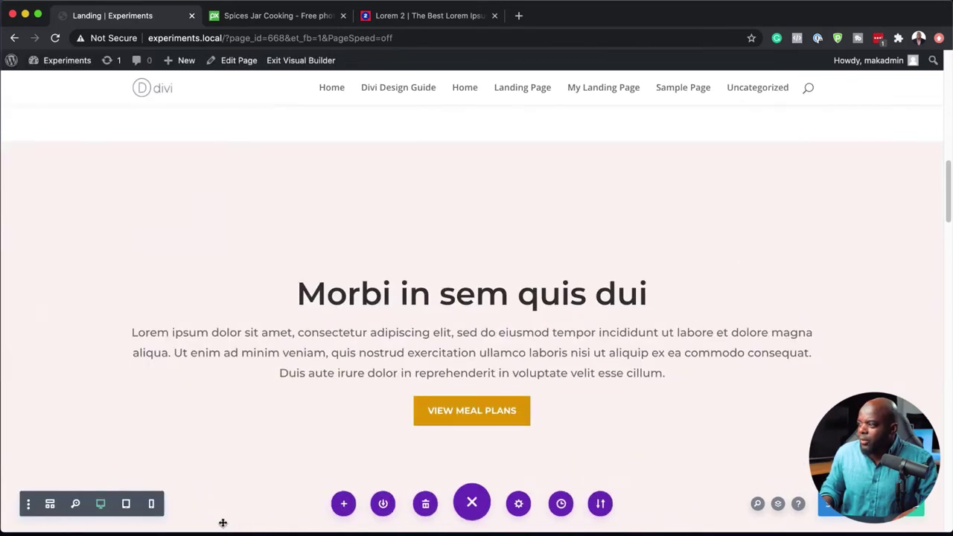
scroll(376, 379, "down", 5)
scroll(376, 378, "down", 2)
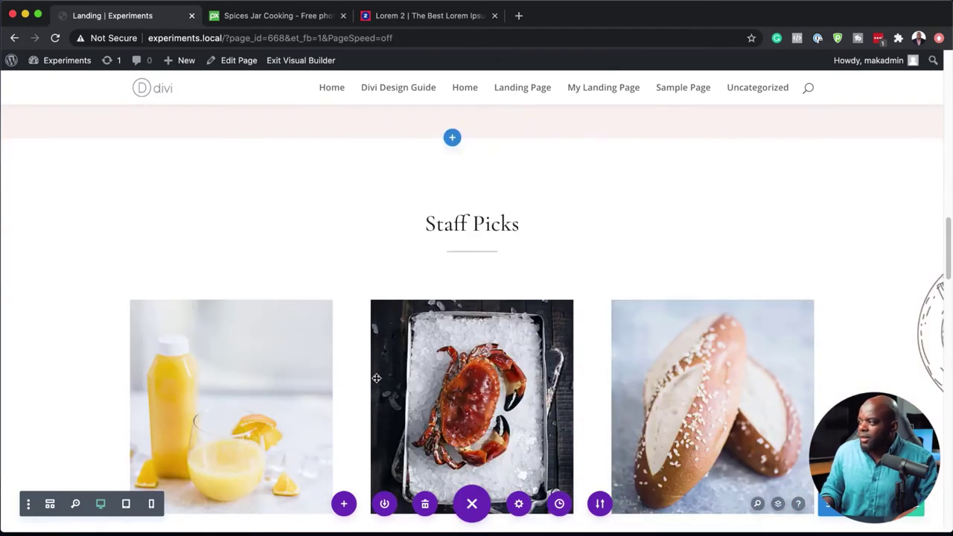
left_click(242, 221)
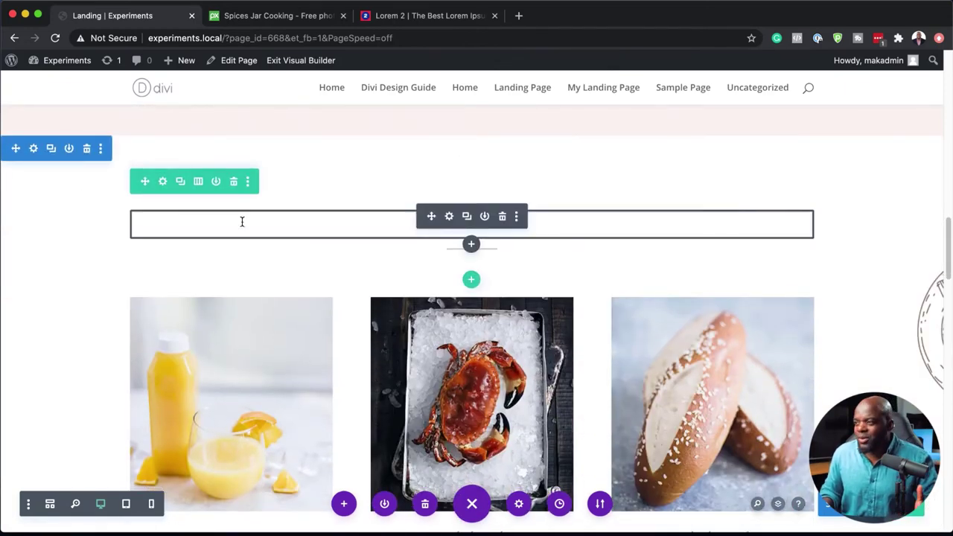
left_click(87, 149)
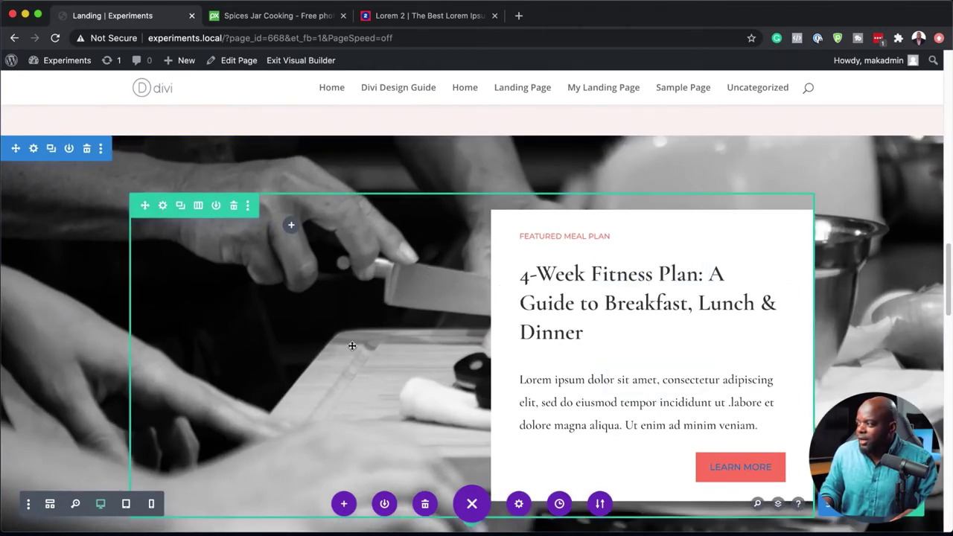
Step: Delete the Our Blog and newsletter signup sections
scroll(269, 357, "down", 5)
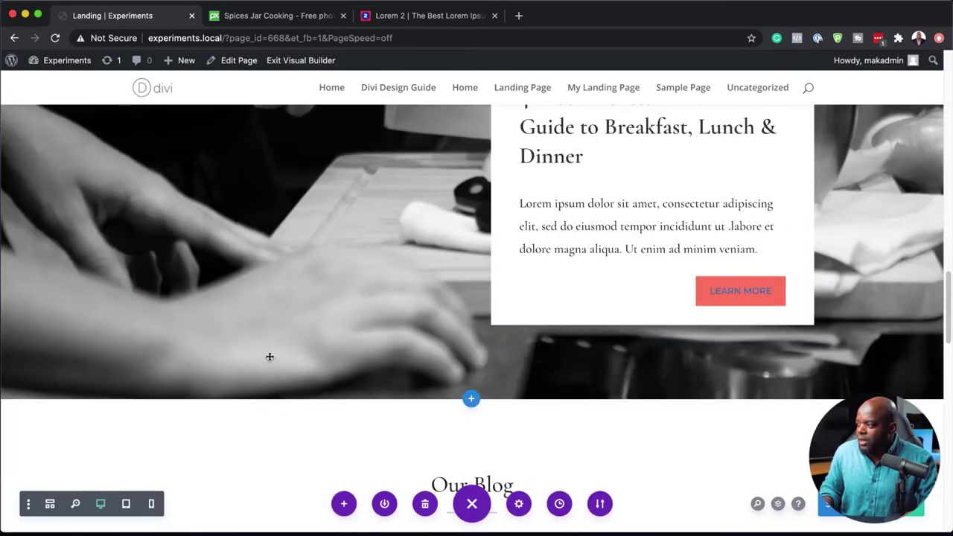
scroll(271, 355, "up", 5)
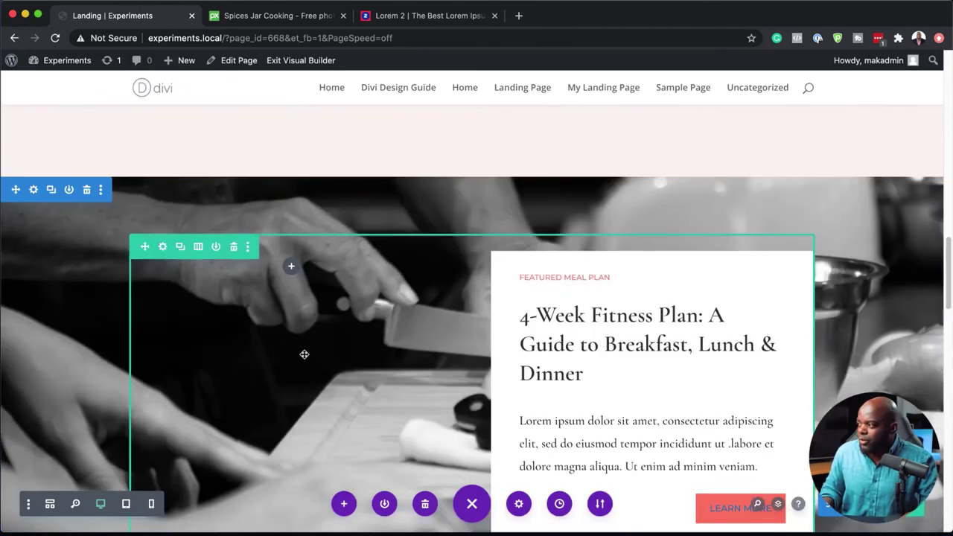
scroll(304, 355, "down", 5)
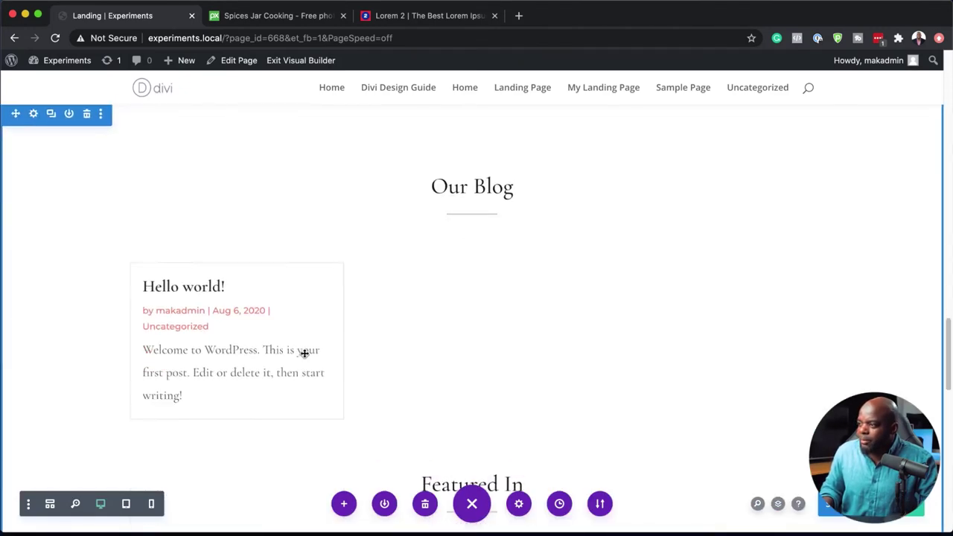
scroll(305, 297, "up", 1)
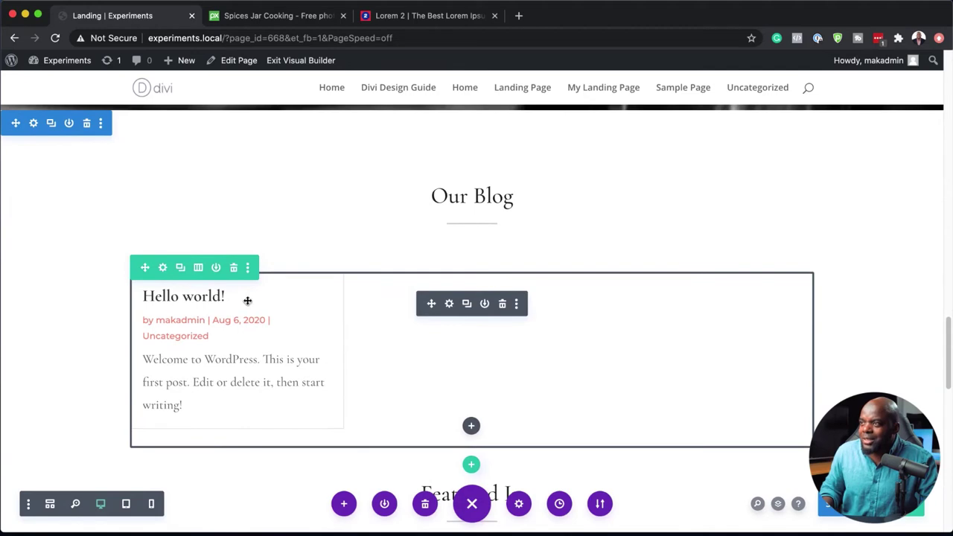
left_click(87, 127)
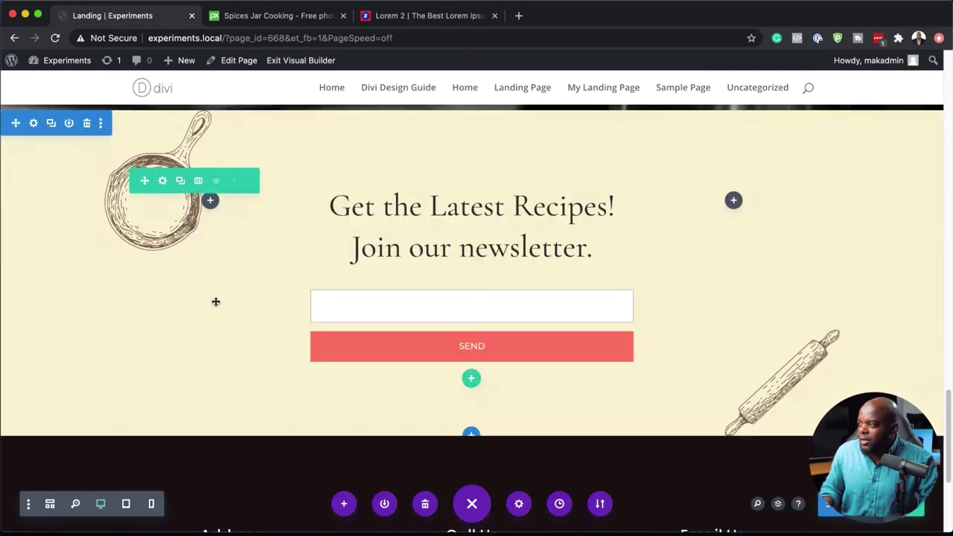
scroll(215, 300, "up", 6)
scroll(220, 303, "up", 8)
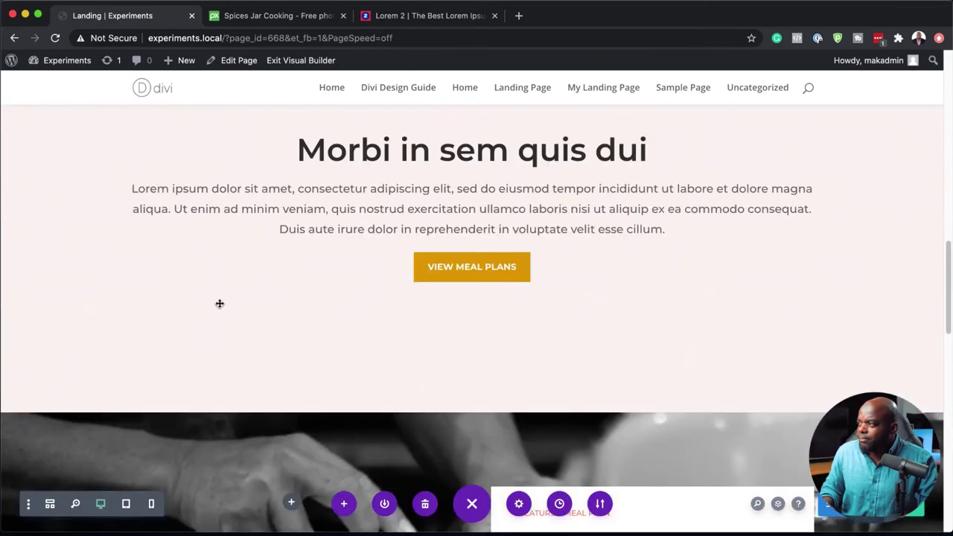
scroll(219, 303, "down", 7)
scroll(219, 303, "down", 6)
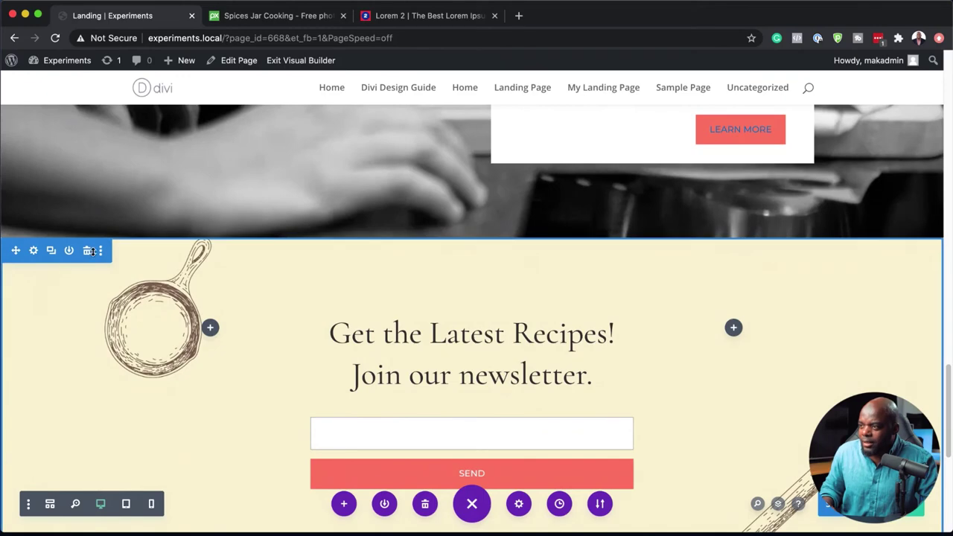
left_click(88, 251)
scroll(439, 350, "up", 6)
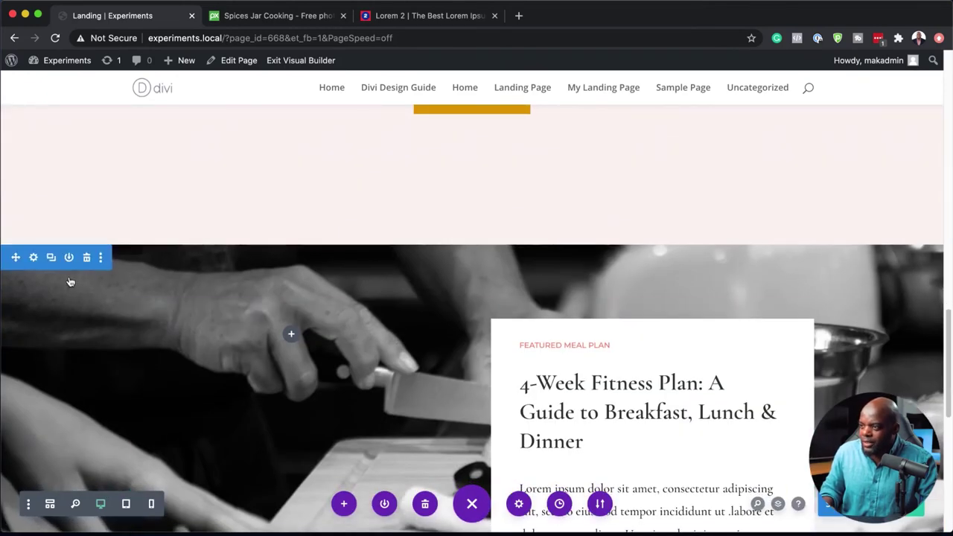
Step: Set the spices photo from the Media Library as the meal-plan section's background image
left_click(34, 258)
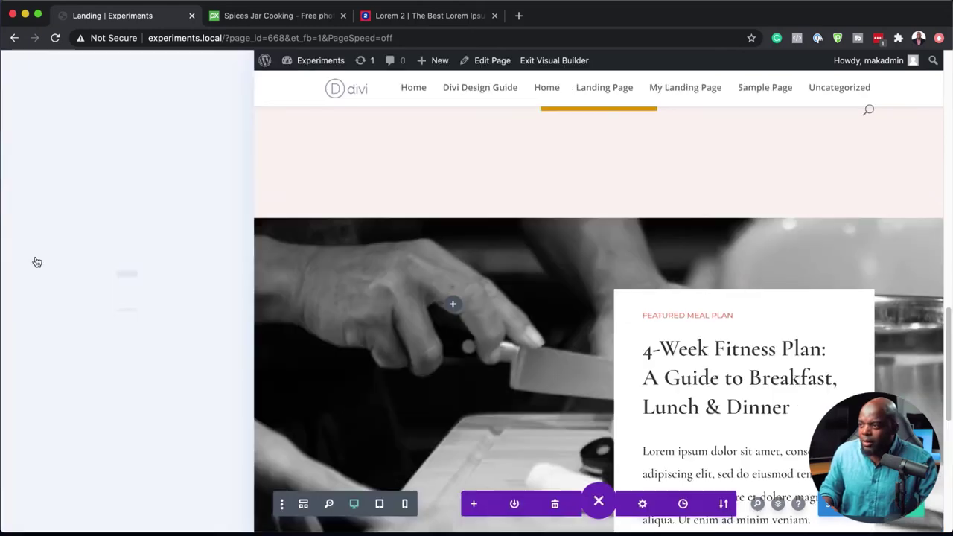
left_click(50, 207)
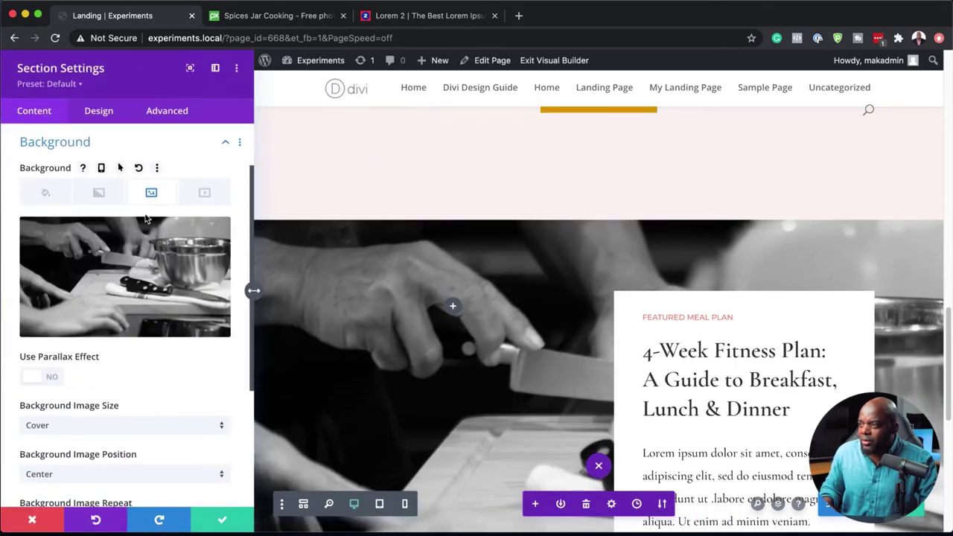
left_click(148, 269)
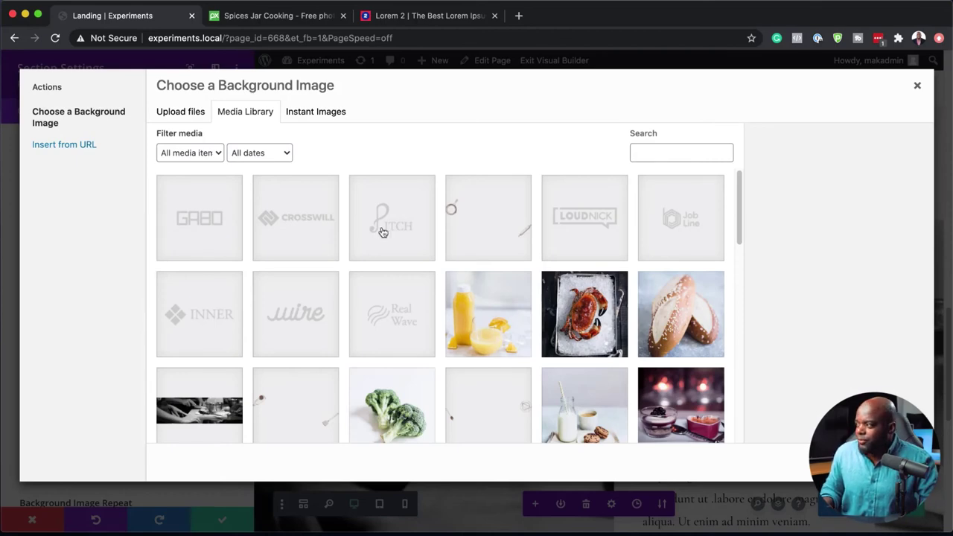
scroll(429, 296, "down", 5)
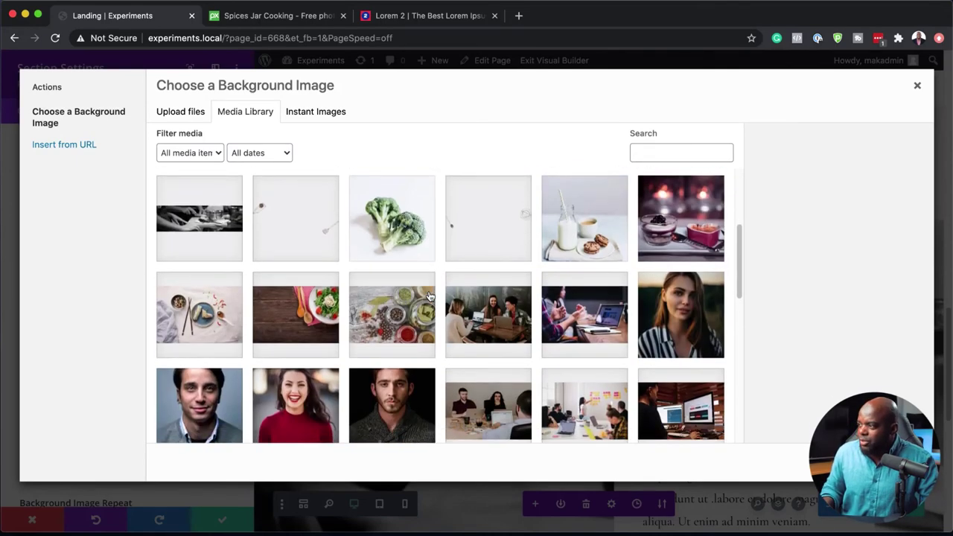
left_click(397, 318)
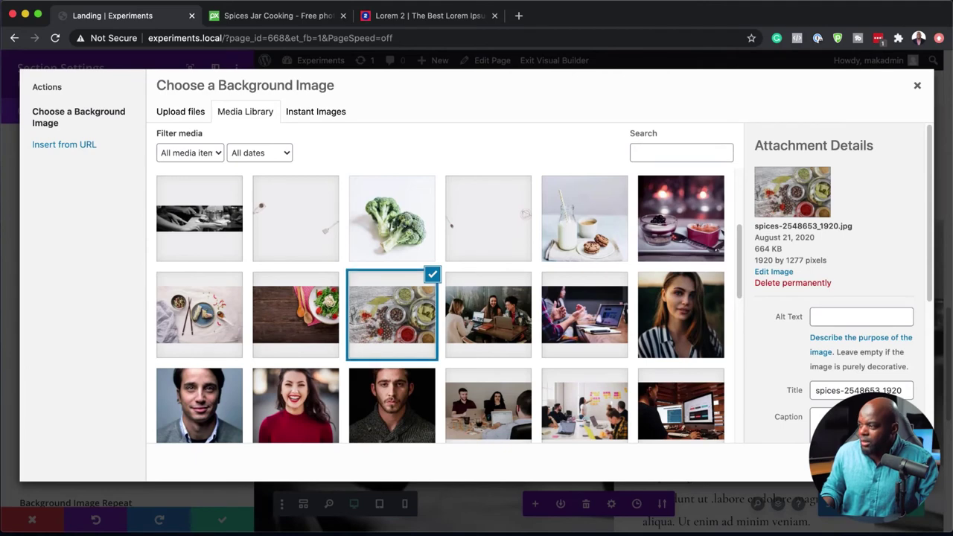
left_click(885, 462)
scroll(430, 370, "down", 5)
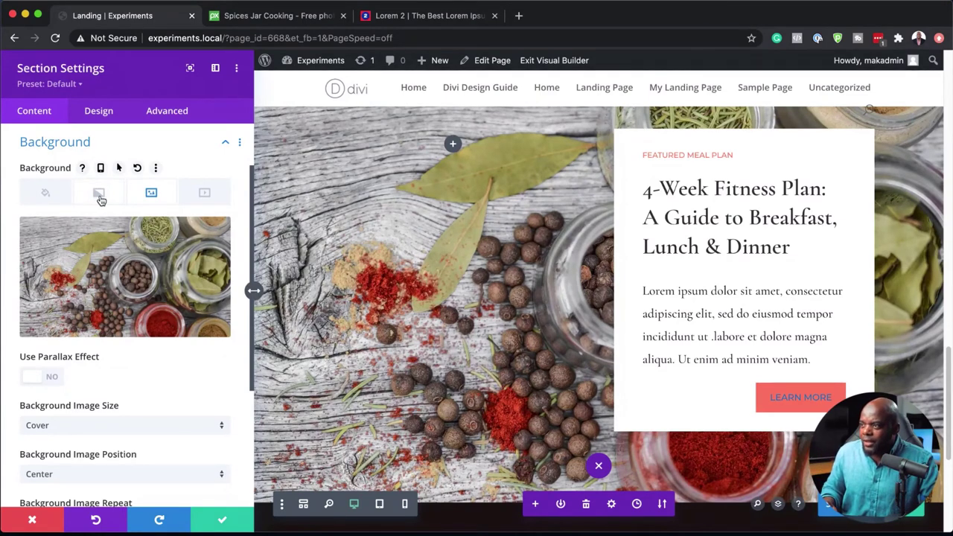
Step: Set the section's background image blend mode to Lighten
left_click(49, 195)
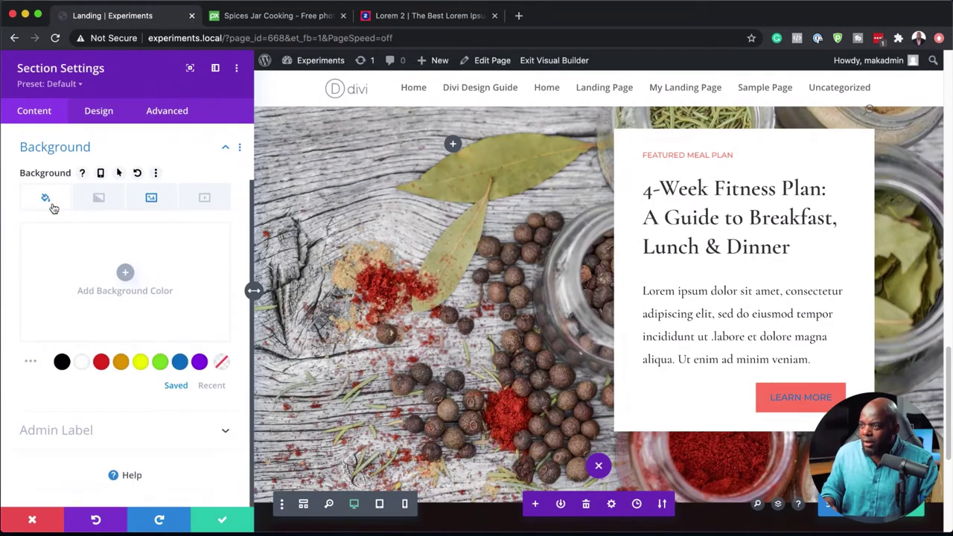
left_click(152, 200)
scroll(142, 349, "down", 3)
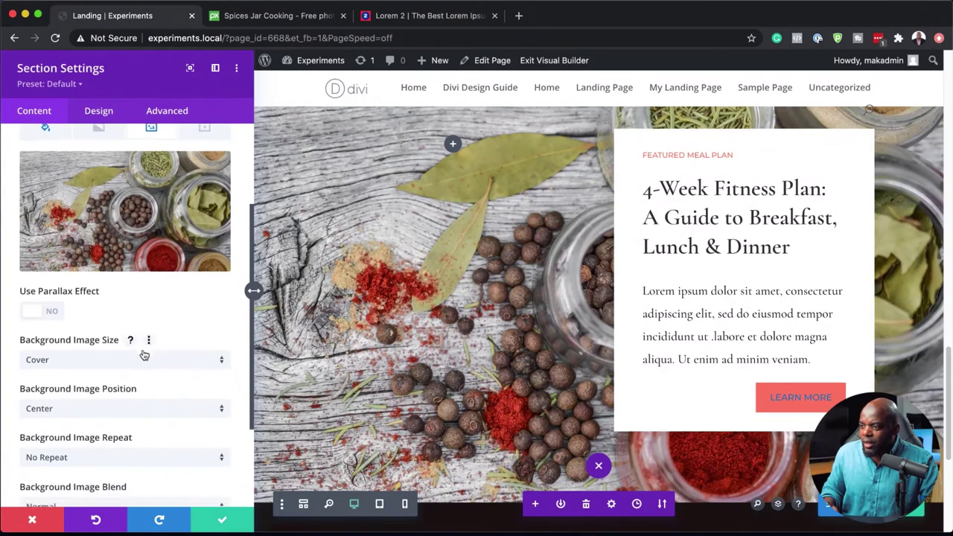
scroll(143, 355, "down", 2)
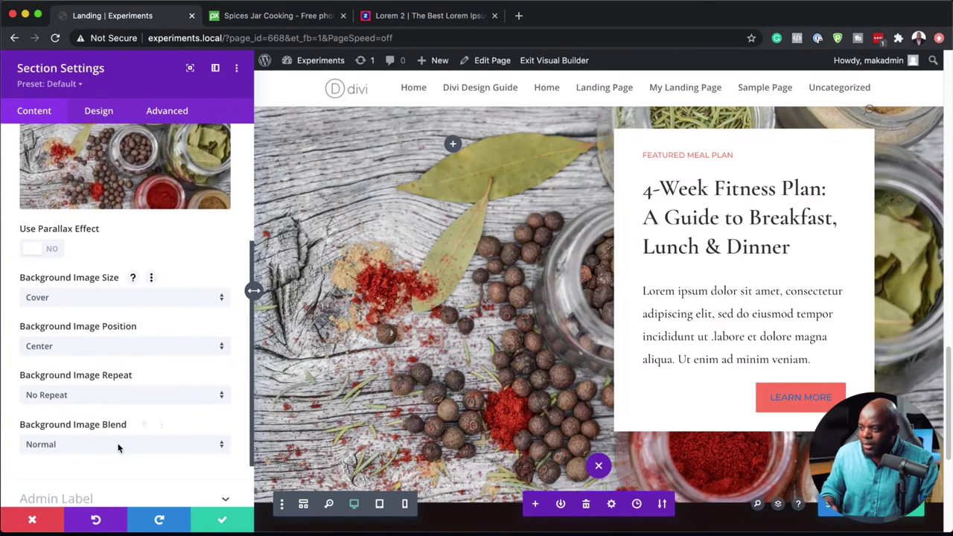
left_click(121, 447)
left_click(124, 232)
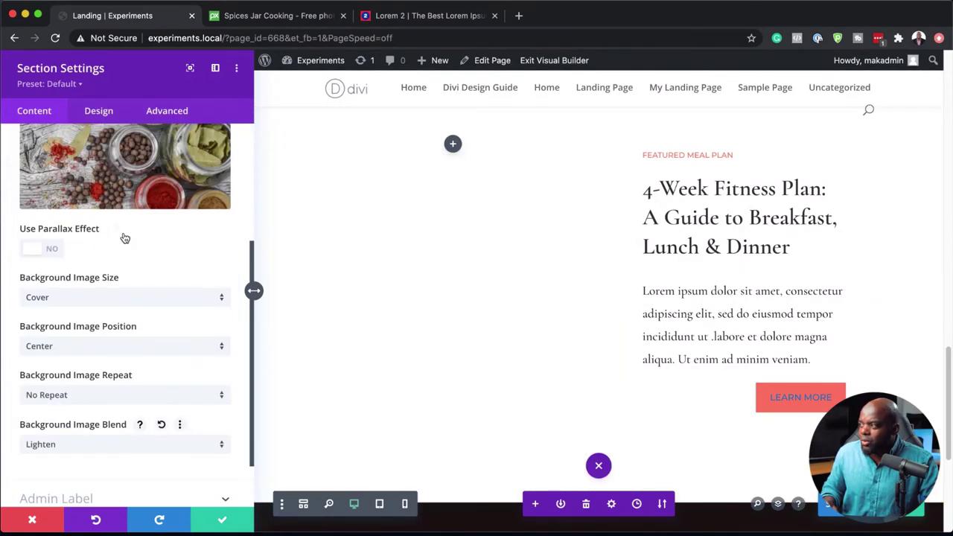
Step: Add a white background colour at about 0.81 opacity over the spices and save the section
scroll(89, 194, "up", 3)
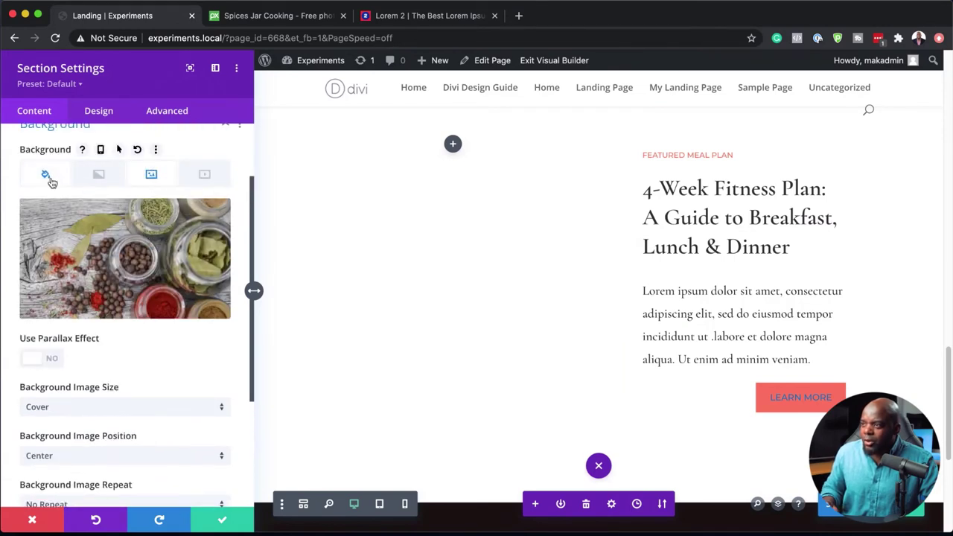
left_click(46, 176)
left_click(125, 250)
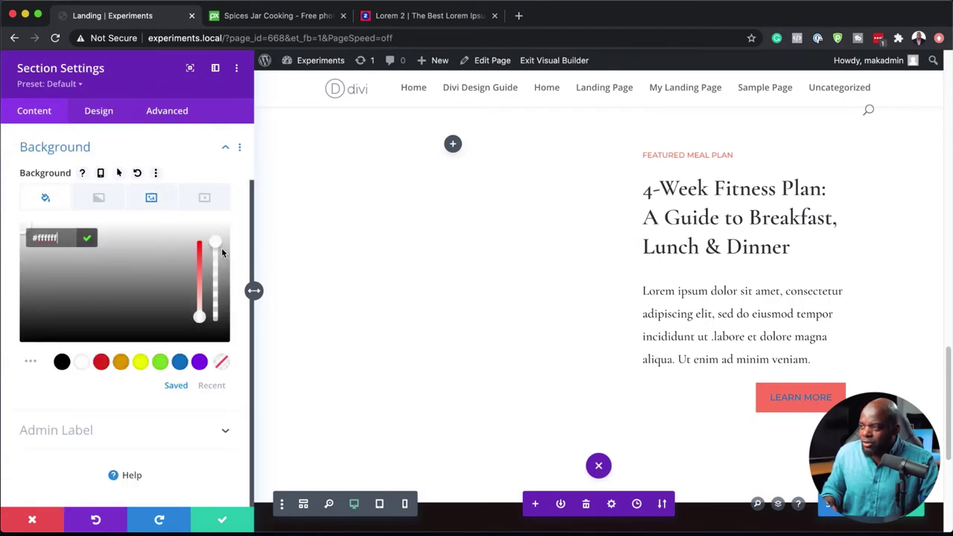
left_click_drag(217, 252, 219, 258)
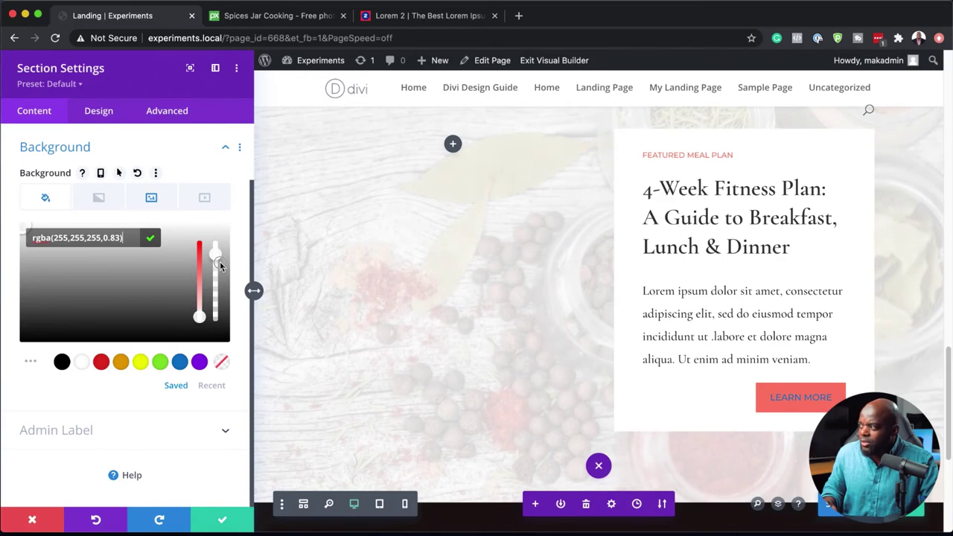
left_click_drag(220, 266, 218, 271)
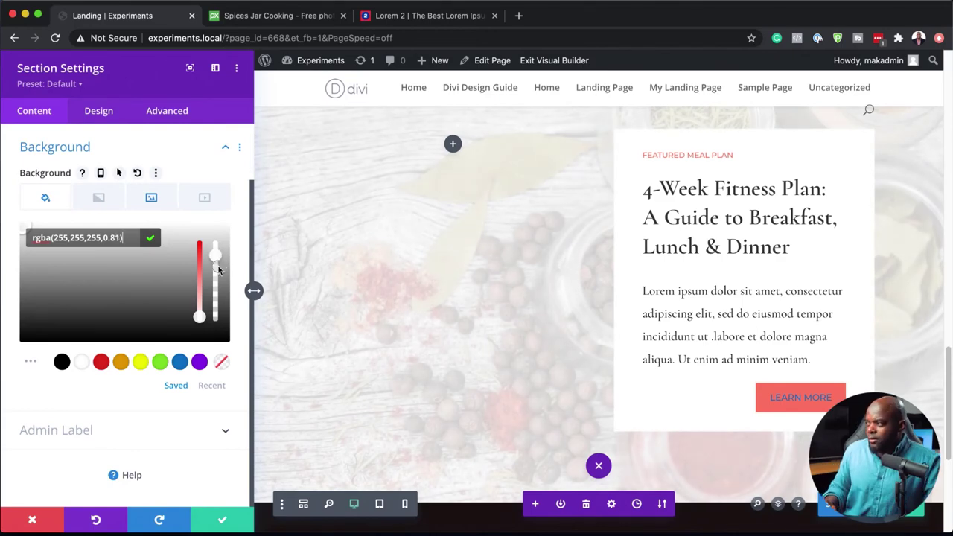
left_click(208, 518)
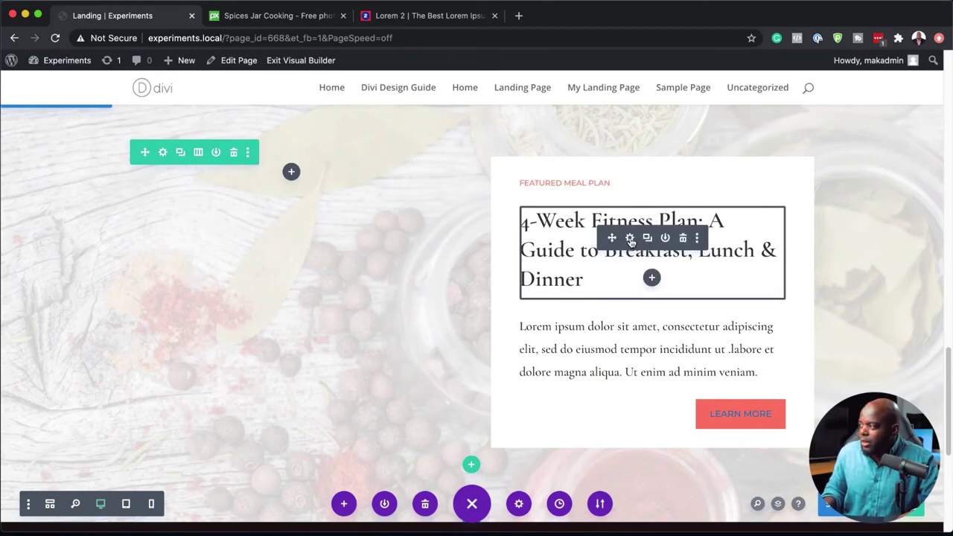
Step: Set the 4-Week Fitness Plan heading to Montserrat at 26px
left_click(630, 239)
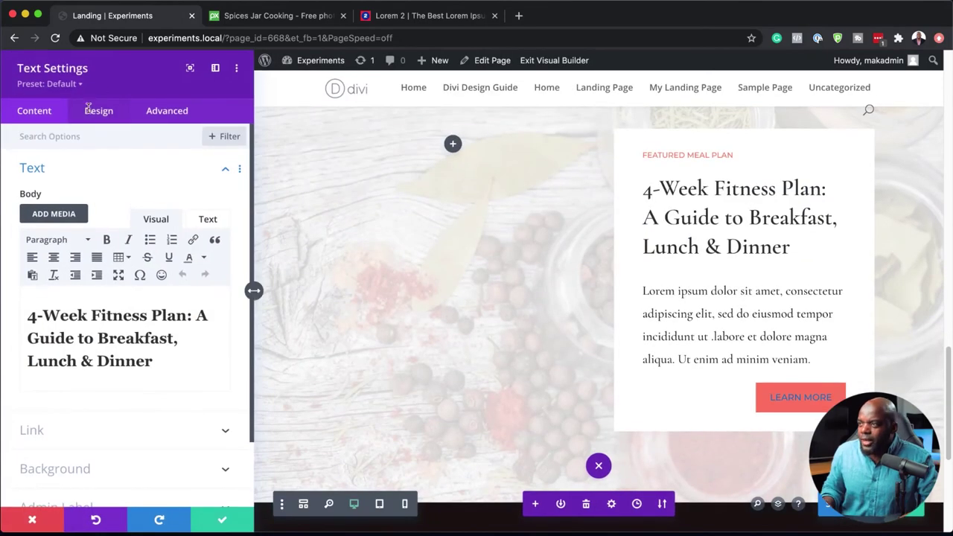
left_click(89, 110)
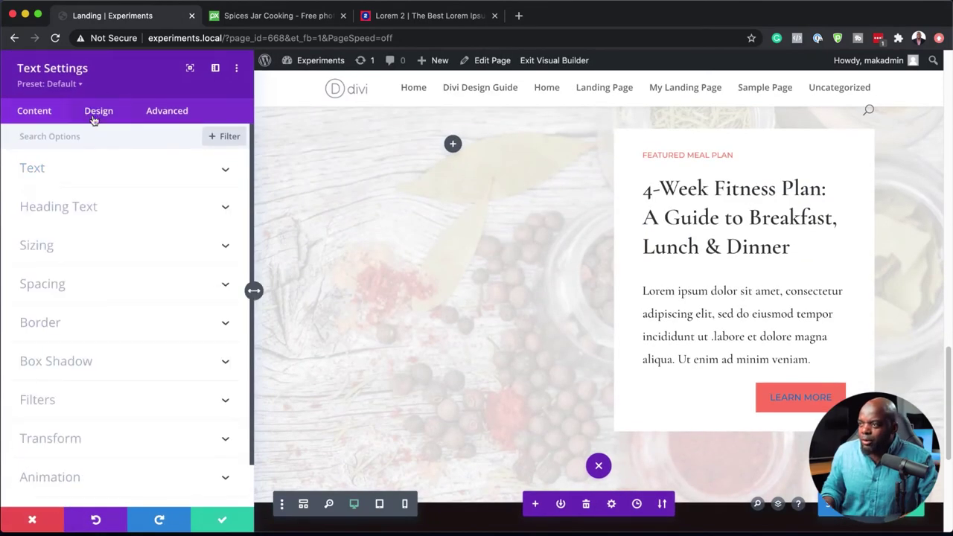
left_click(643, 175)
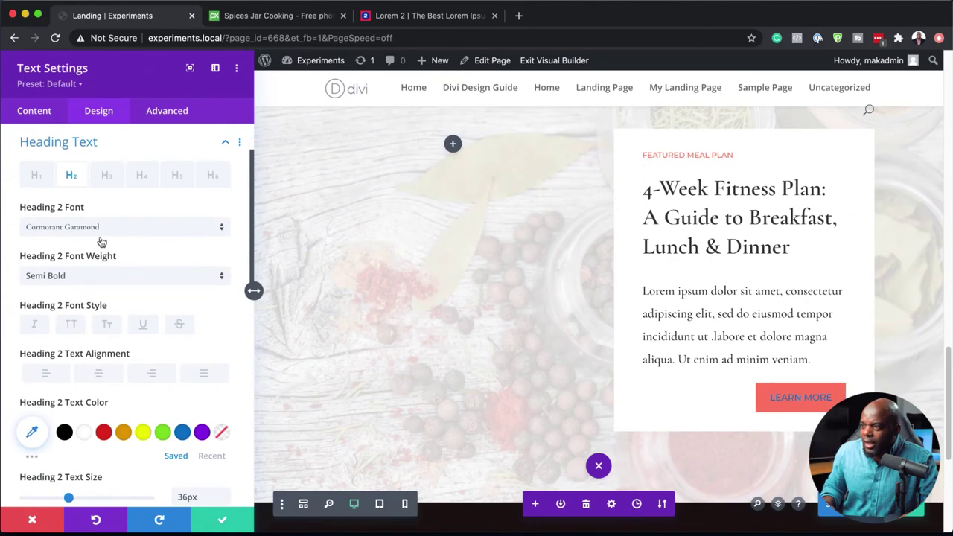
left_click(105, 229)
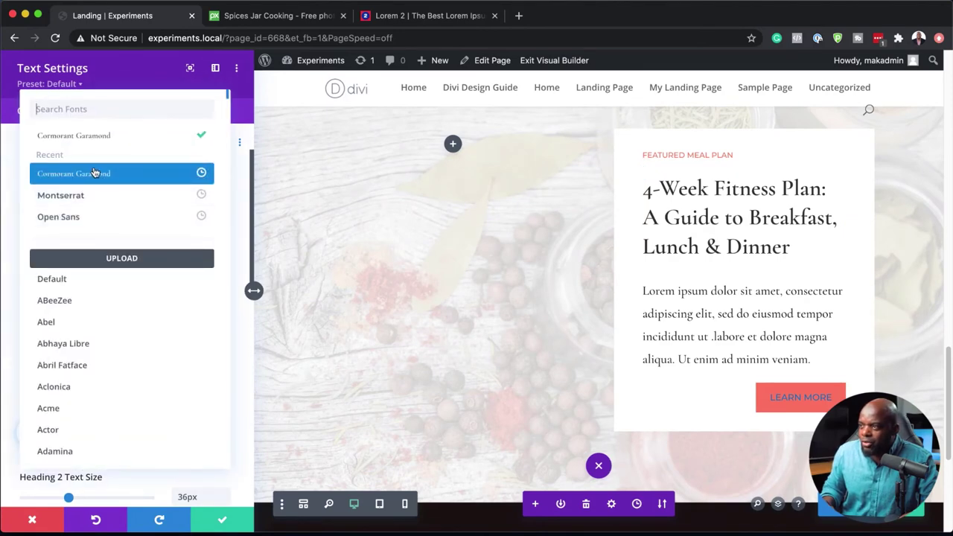
left_click(88, 197)
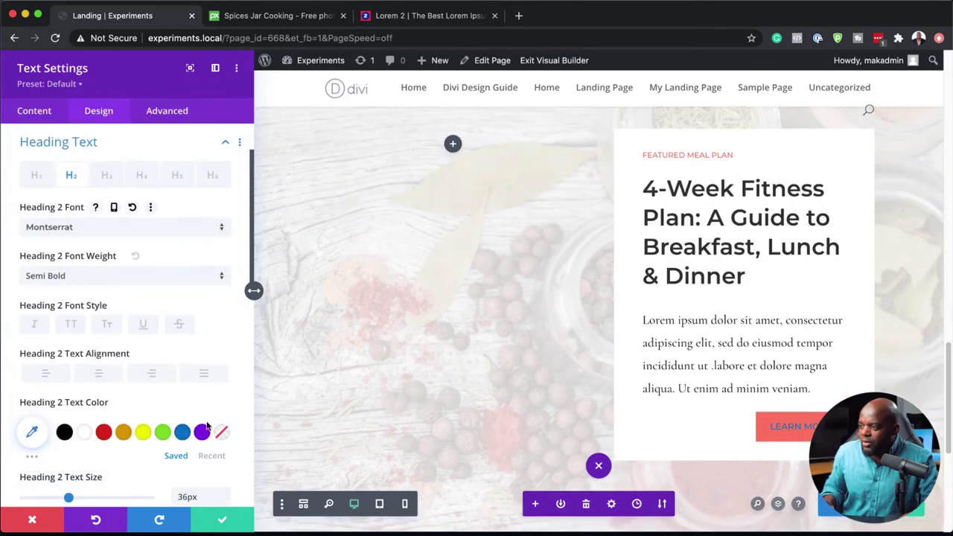
scroll(207, 425, "down", 3)
left_click(225, 402)
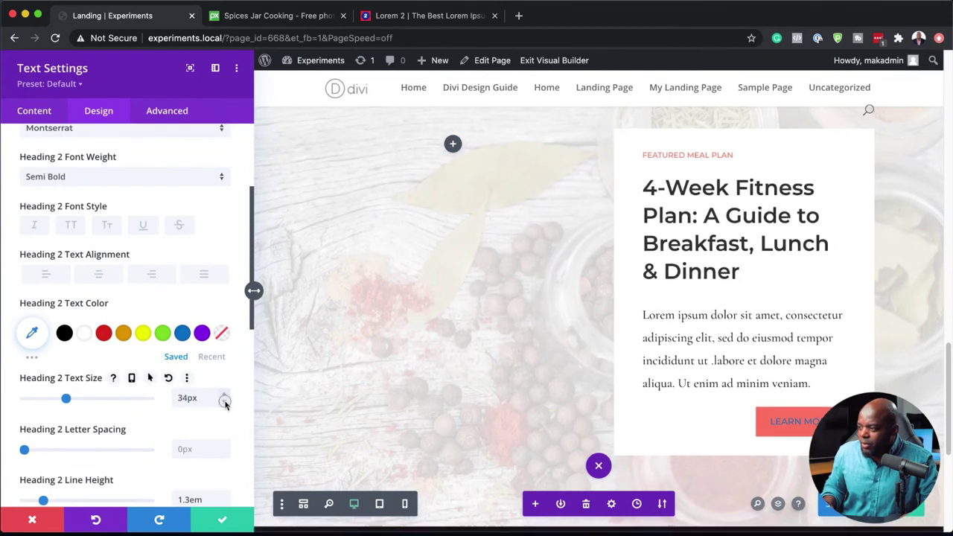
left_click(225, 403)
left_click(225, 403)
left_click(225, 403)
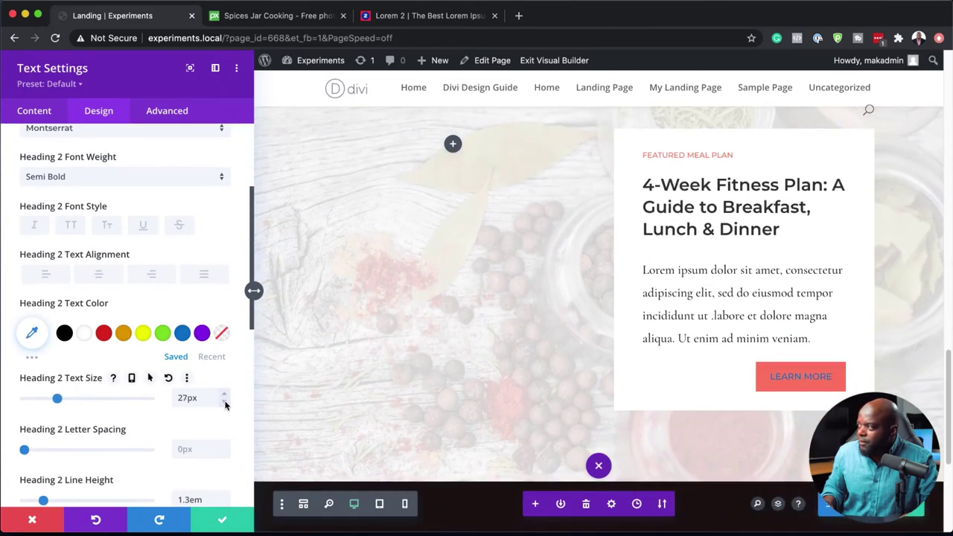
left_click(225, 402)
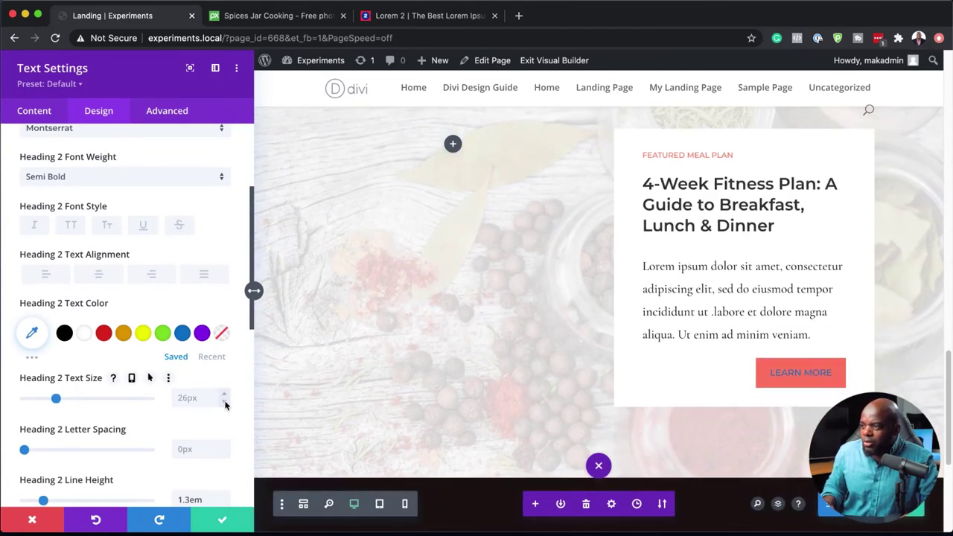
Step: Colour the heading dark red and save its settings
left_click(103, 334)
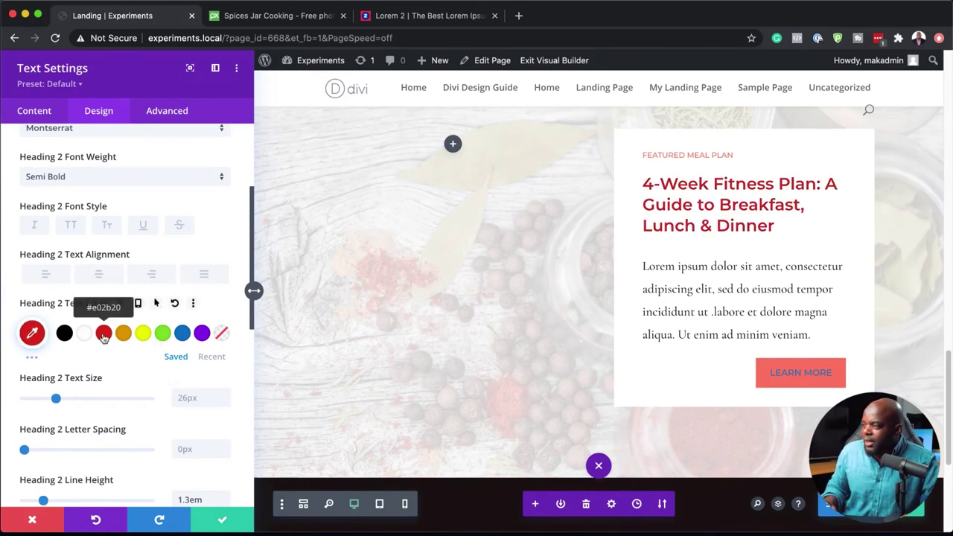
left_click(30, 335)
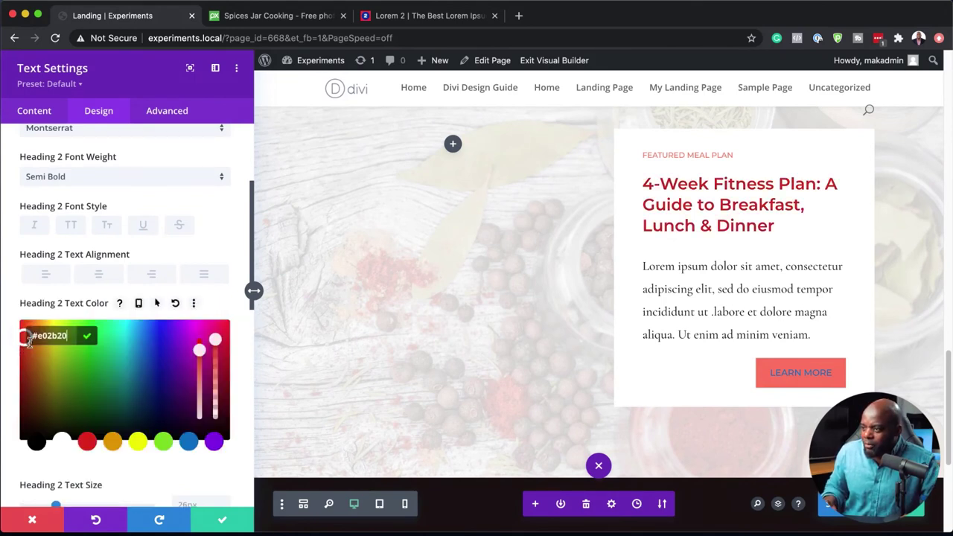
left_click_drag(22, 341, 8, 383)
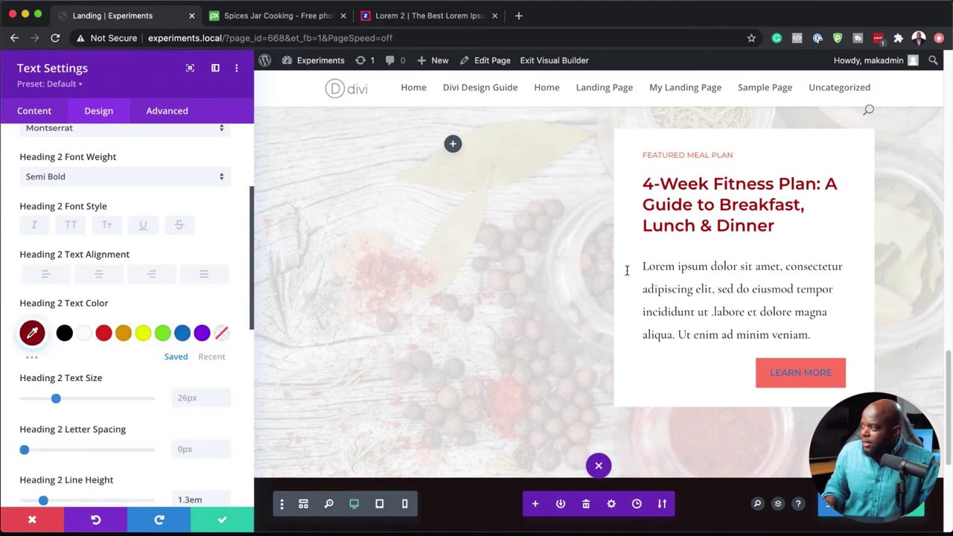
left_click(222, 519)
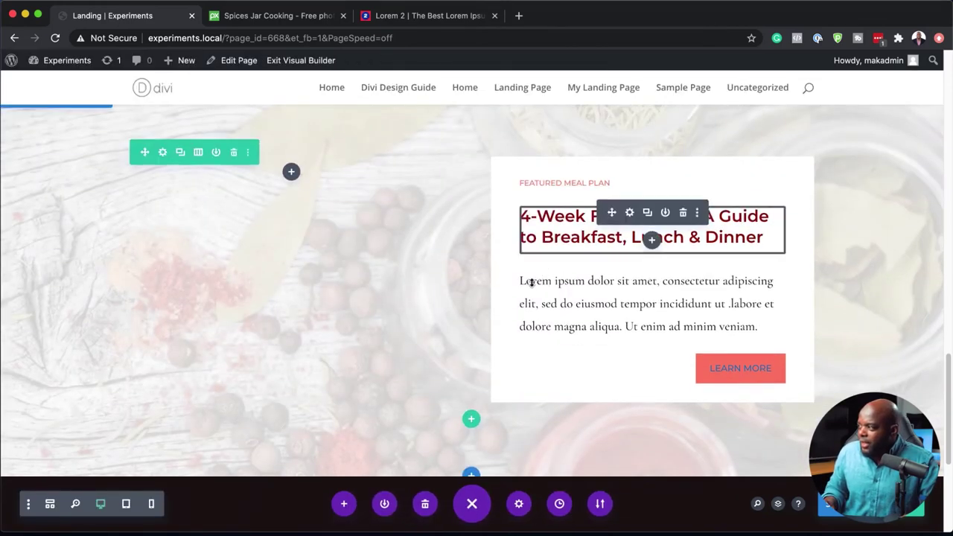
Step: Set the meal-plan paragraph text to Montserrat at 15px and save
left_click(630, 280)
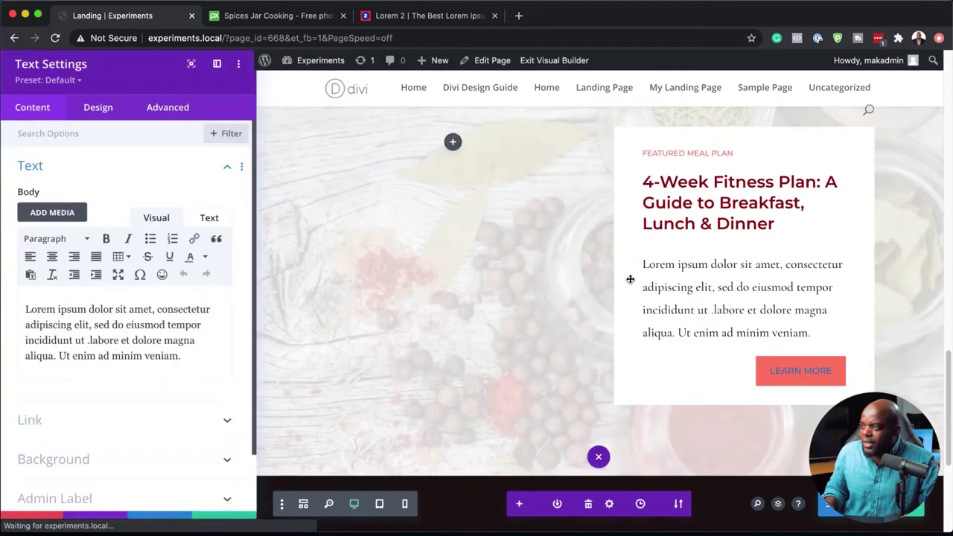
left_click(109, 115)
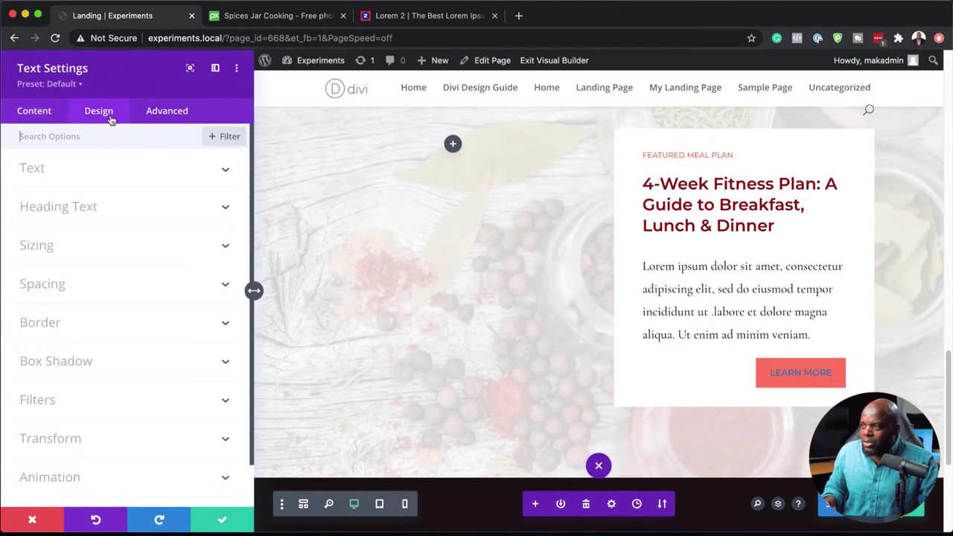
left_click(48, 174)
left_click(62, 253)
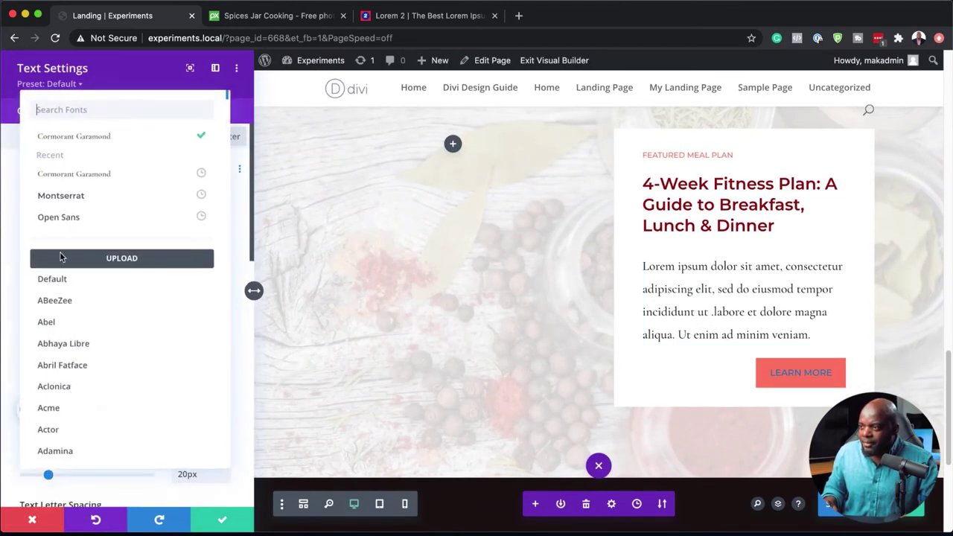
left_click(71, 195)
scroll(213, 392, "down", 3)
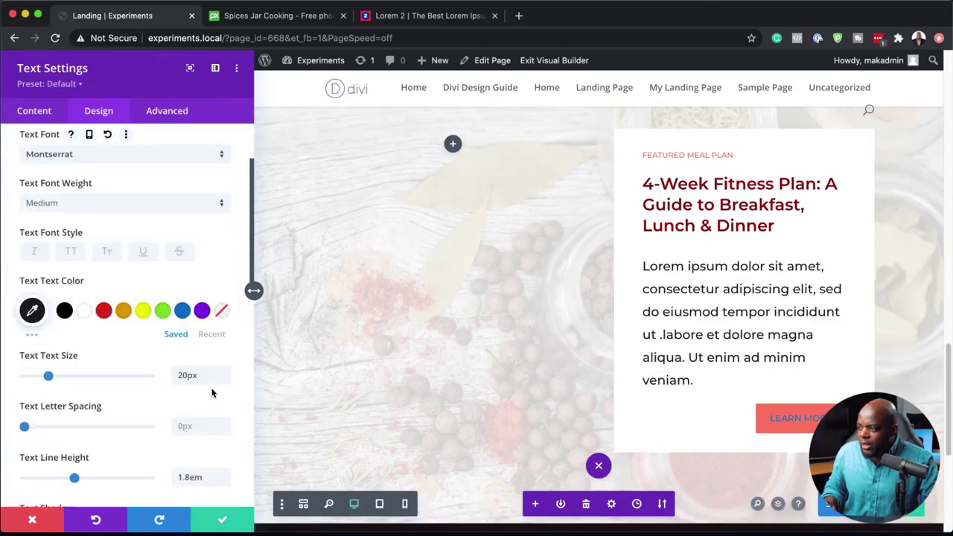
left_click(224, 380)
left_click(224, 381)
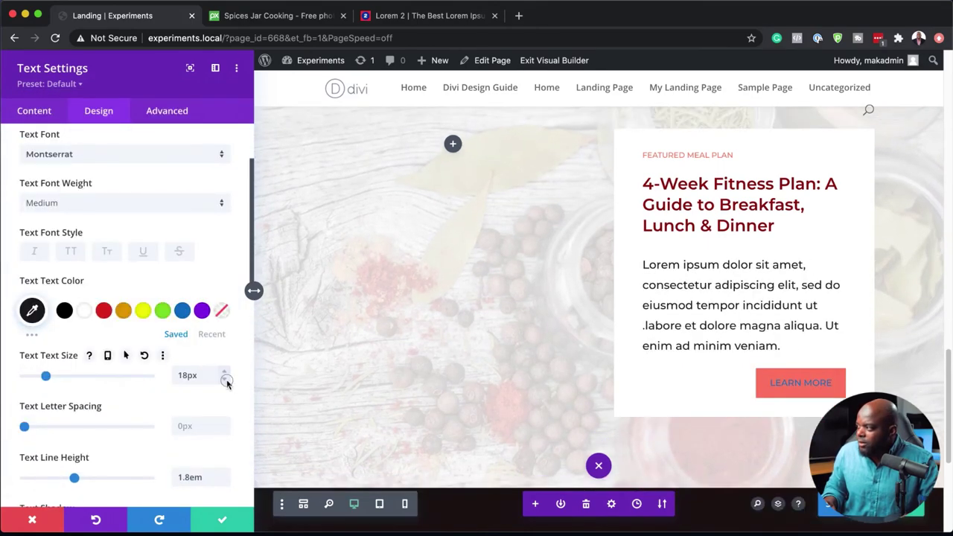
left_click(225, 380)
left_click(224, 381)
left_click(225, 381)
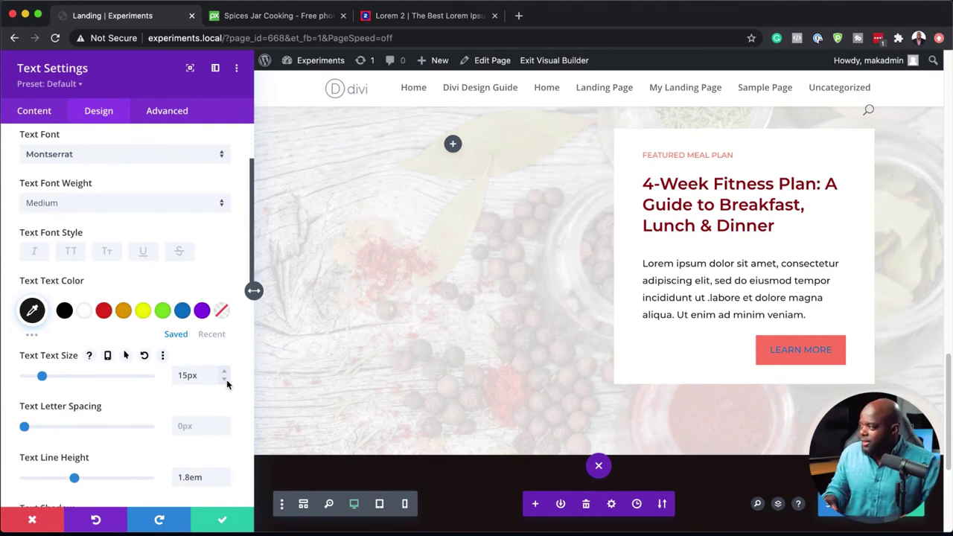
left_click(223, 521)
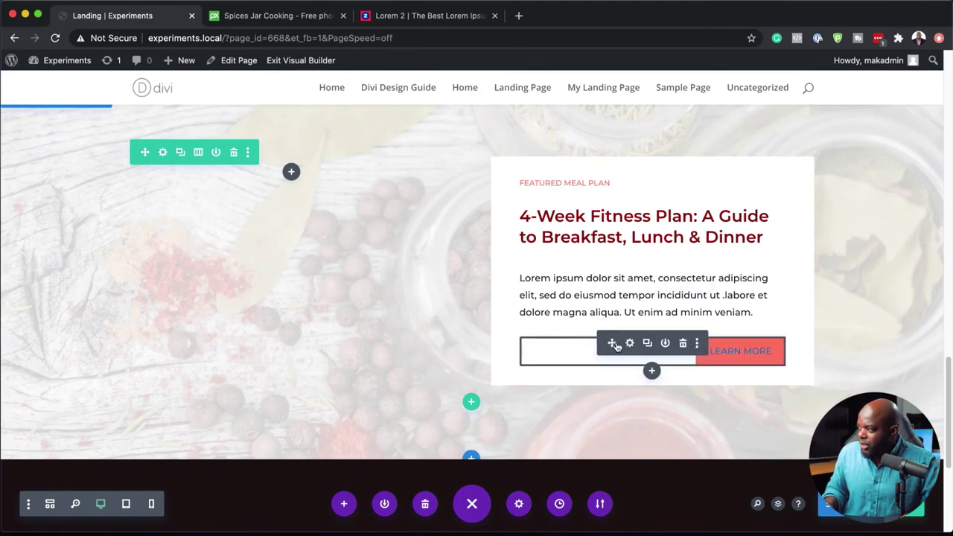
Step: Set the LEARN MORE button's link URL to #
left_click(630, 344)
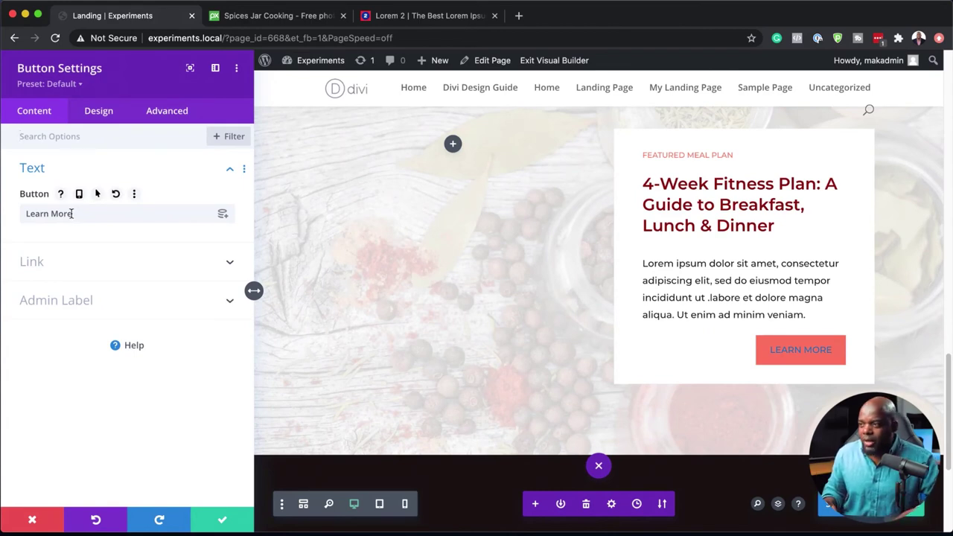
left_click(33, 260)
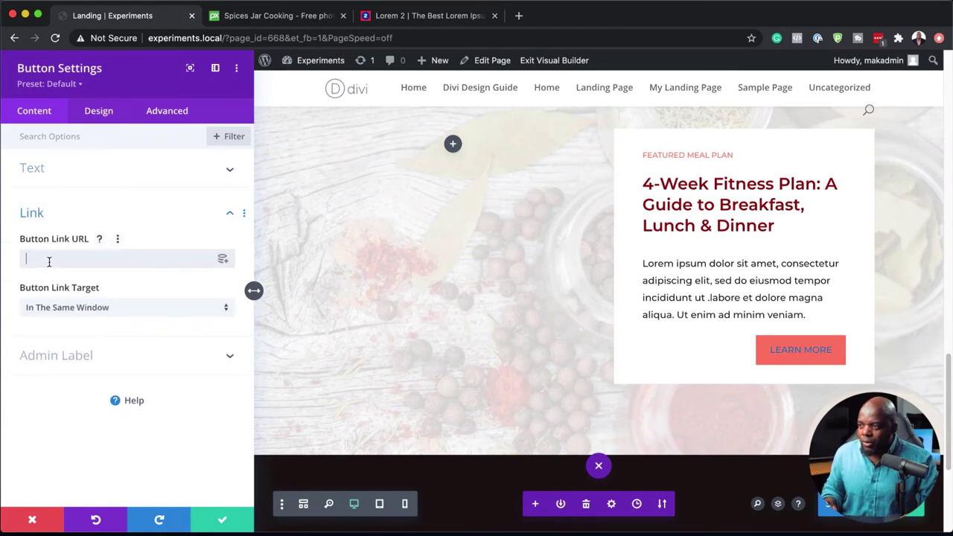
type("#")
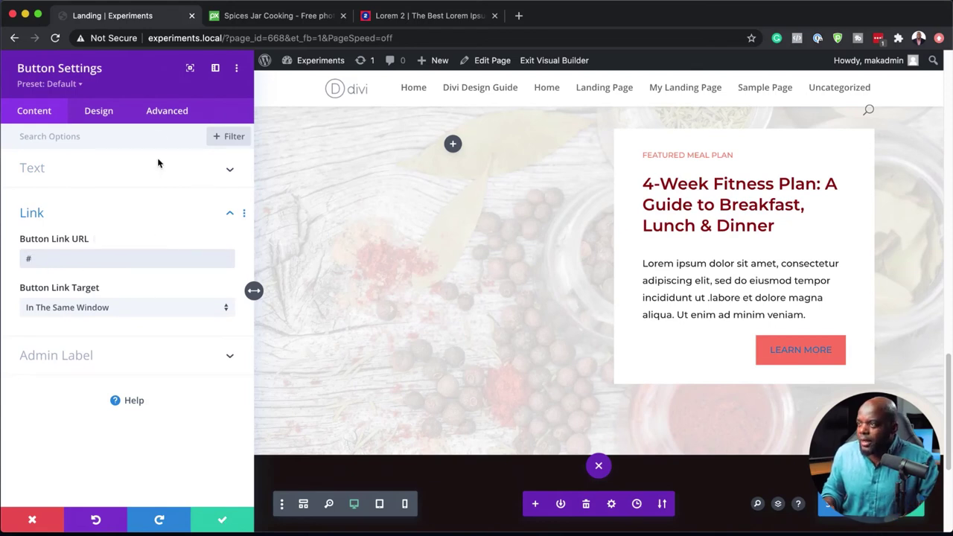
Step: Make the LEARN MORE button text white
left_click(100, 116)
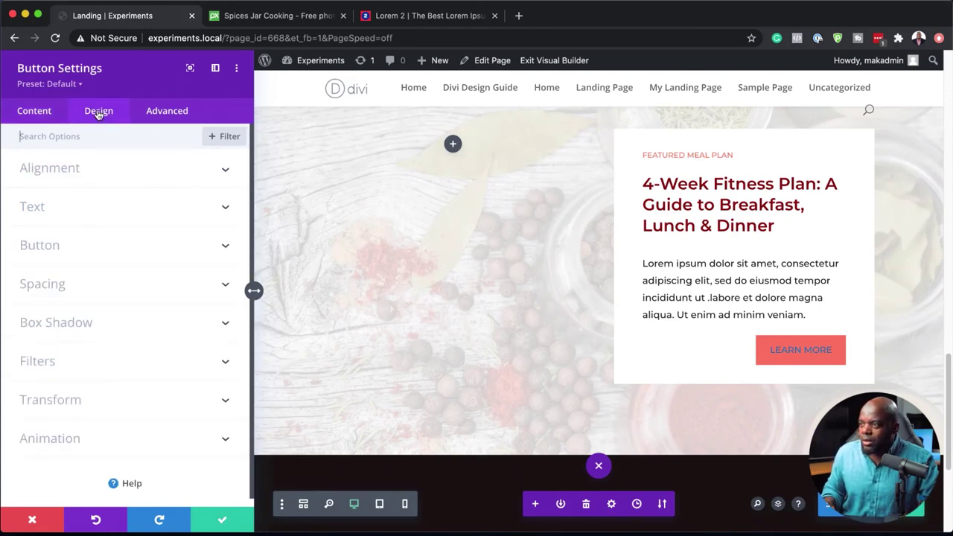
left_click(66, 250)
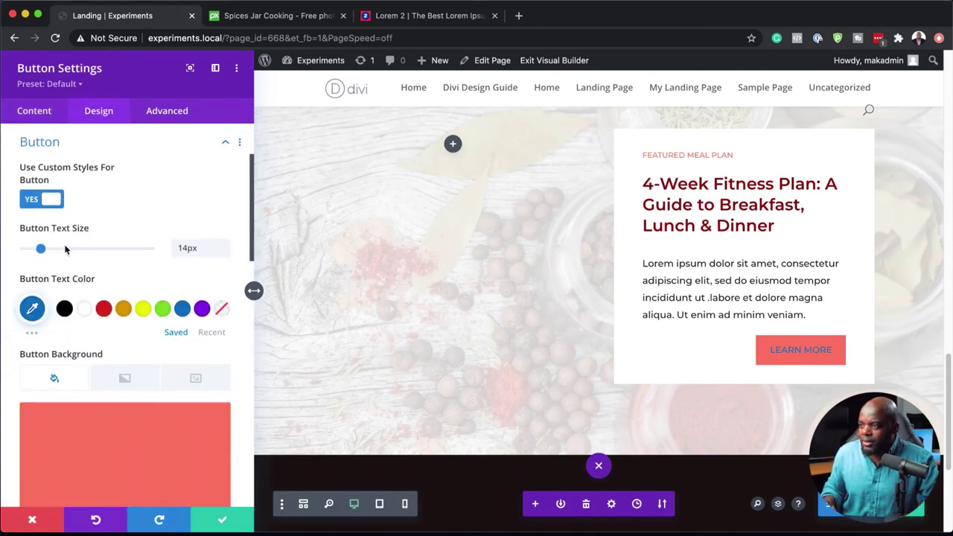
left_click(124, 309)
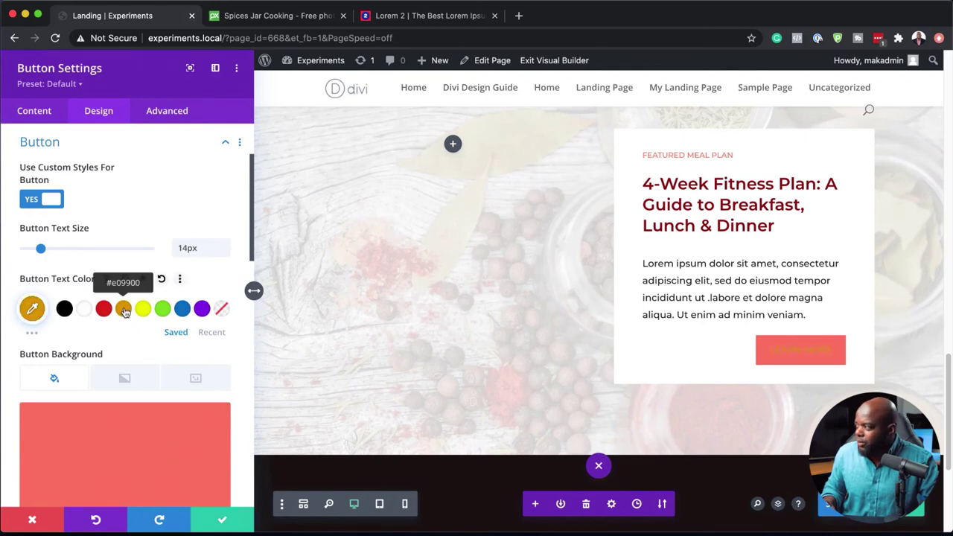
left_click(86, 309)
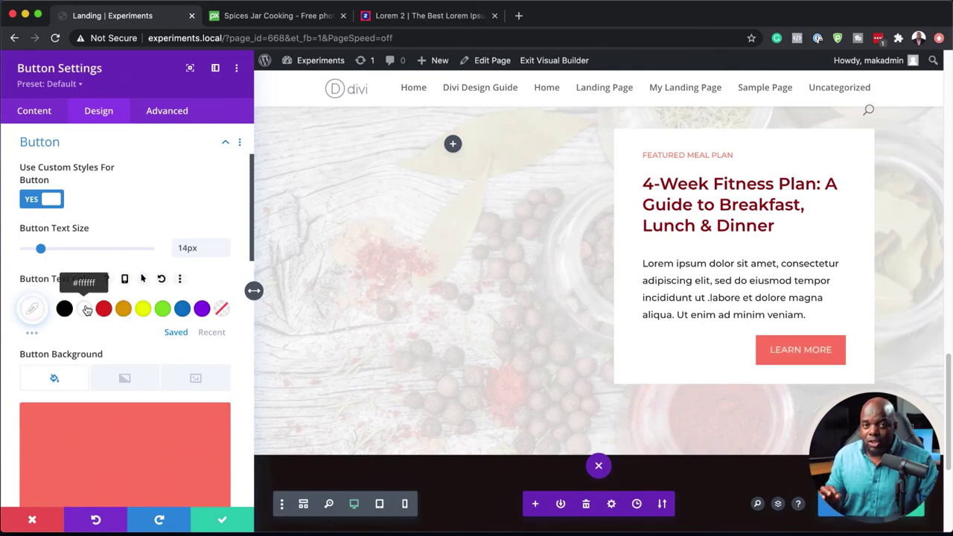
scroll(129, 447, "down", 2)
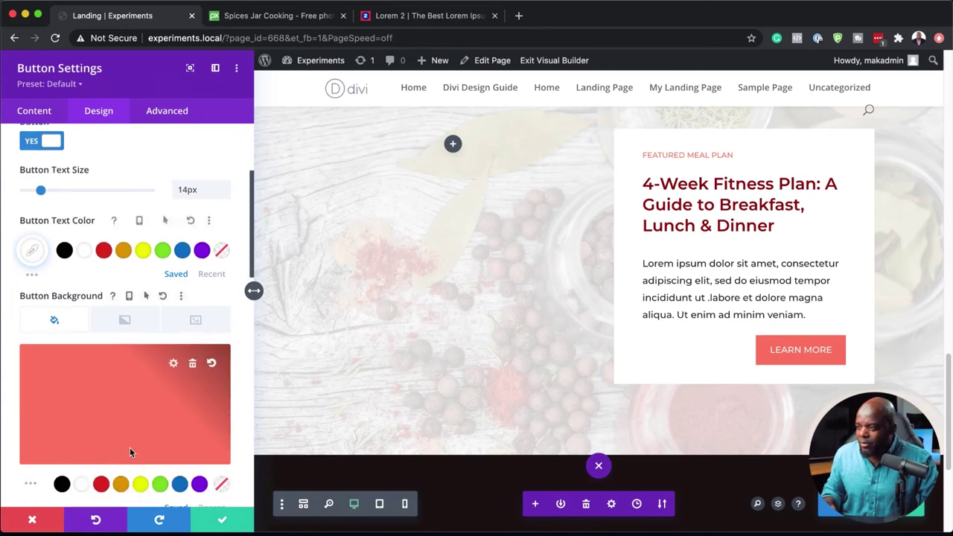
Step: Give the button a #e09900 gold fill and border with bold text, then save
left_click(120, 484)
scroll(131, 432, "down", 8)
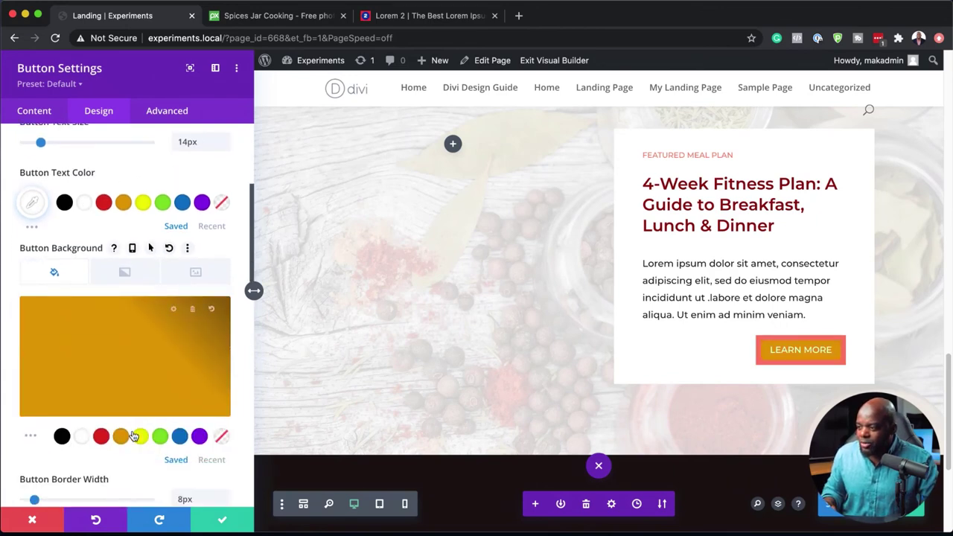
left_click(126, 372)
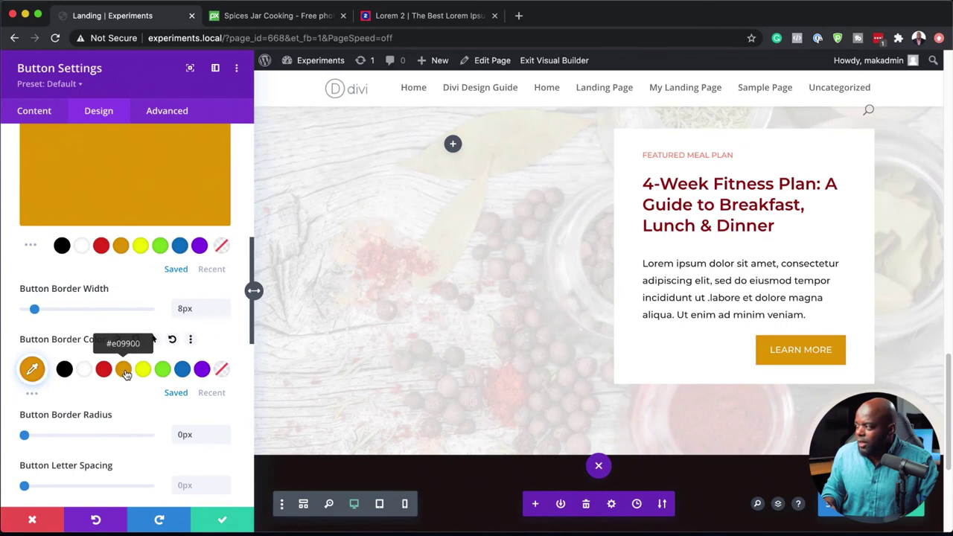
scroll(134, 395, "down", 5)
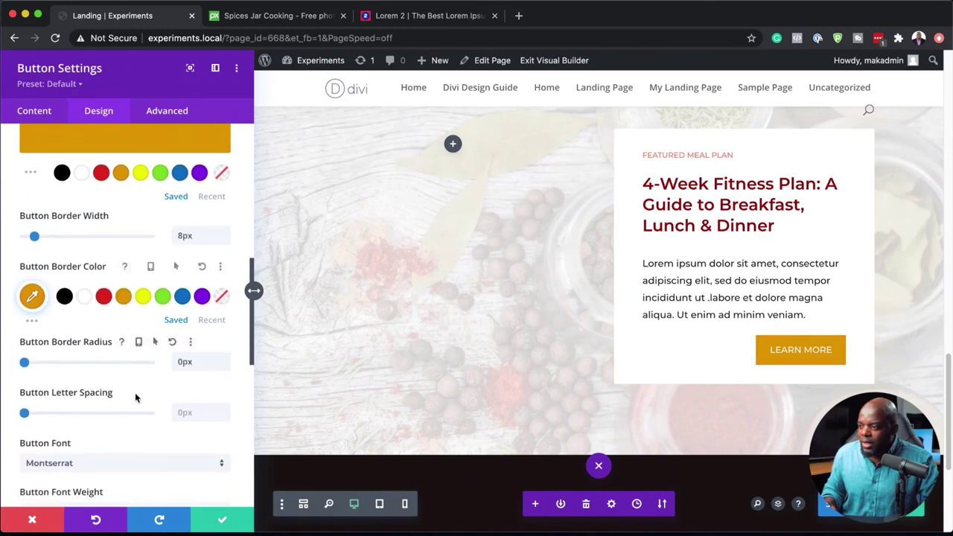
left_click(106, 447)
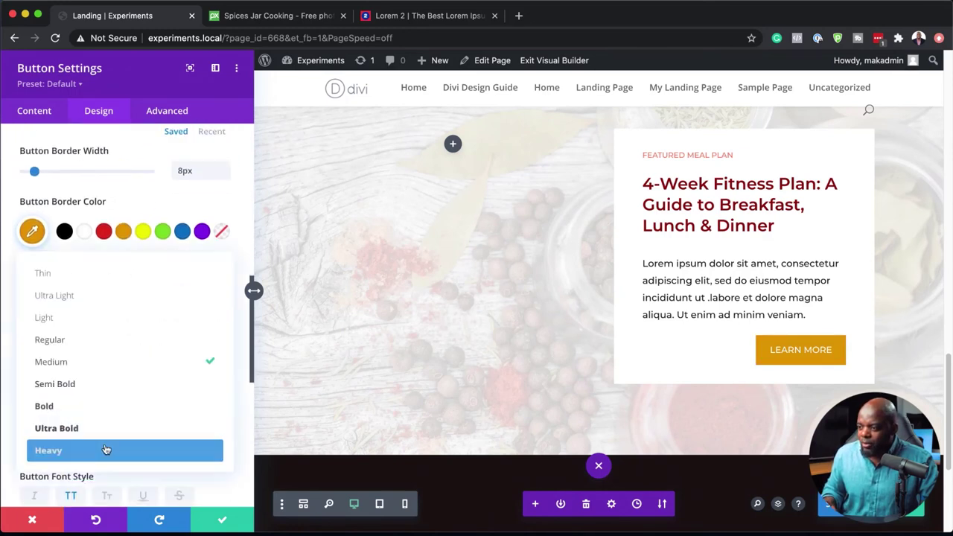
left_click(112, 406)
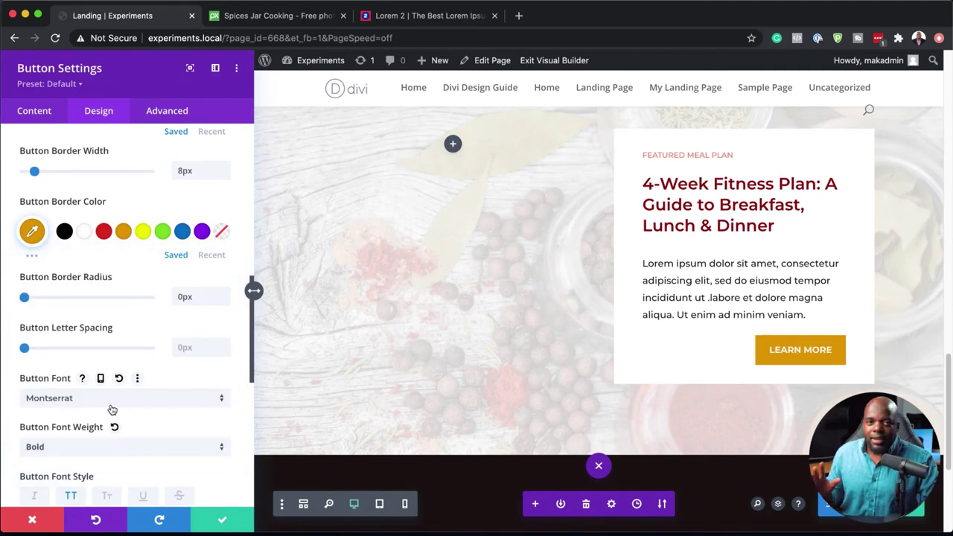
scroll(712, 353, "up", 2)
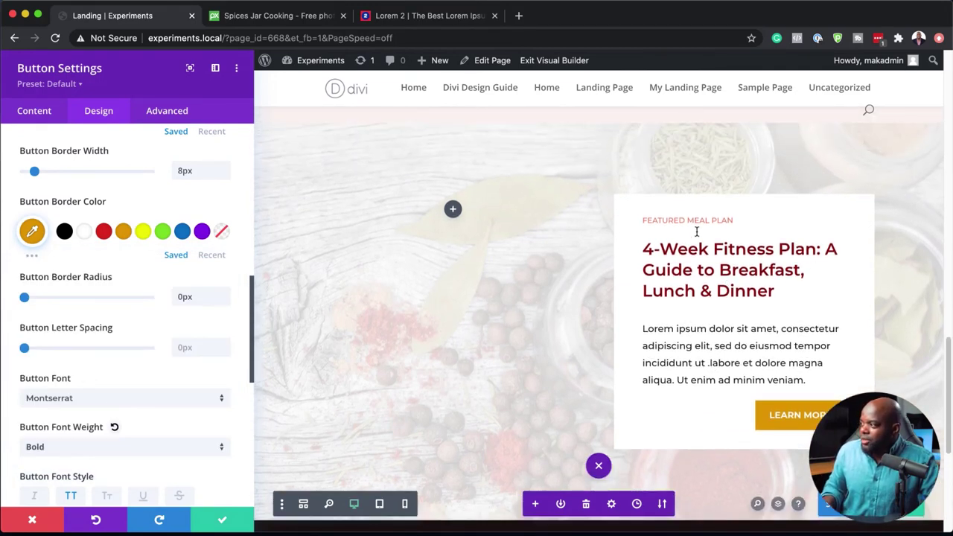
left_click(222, 518)
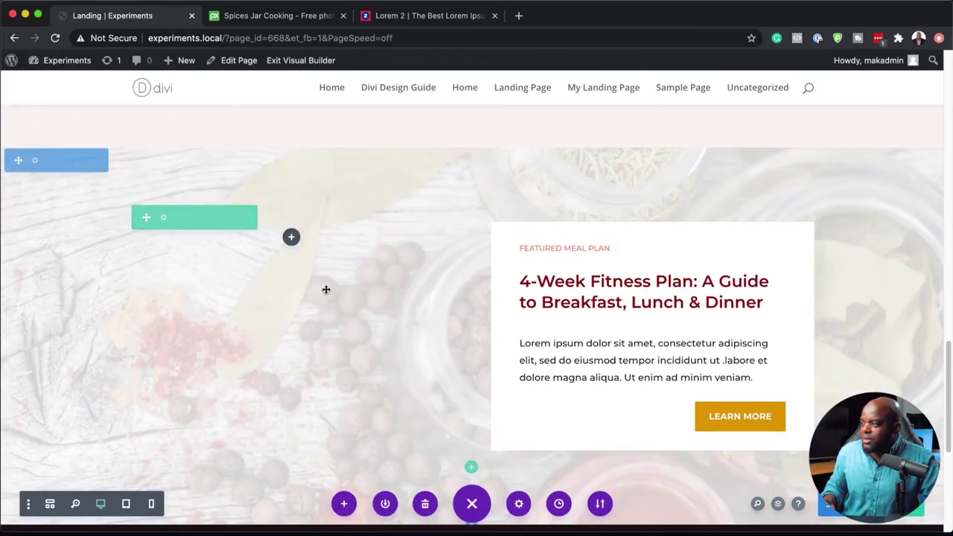
scroll(348, 310, "up", 8)
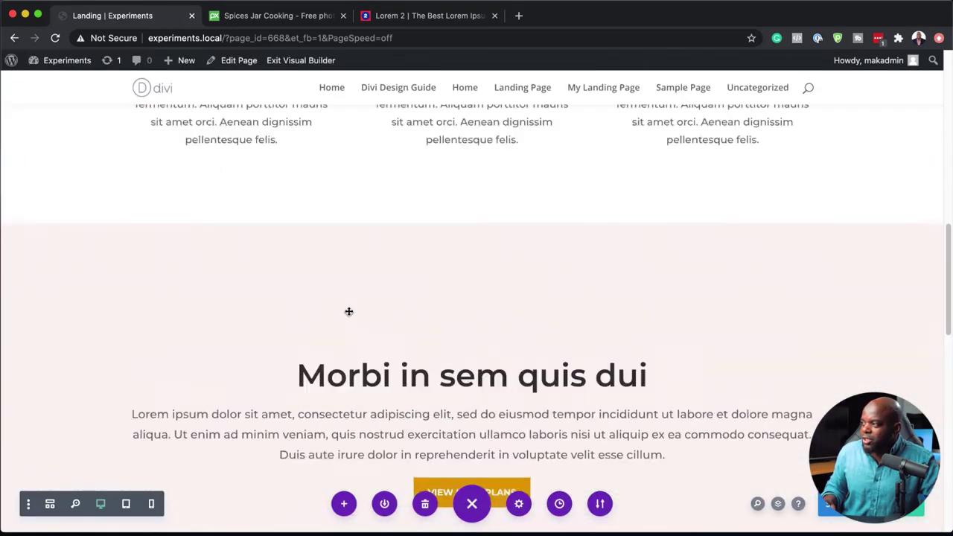
scroll(349, 311, "up", 10)
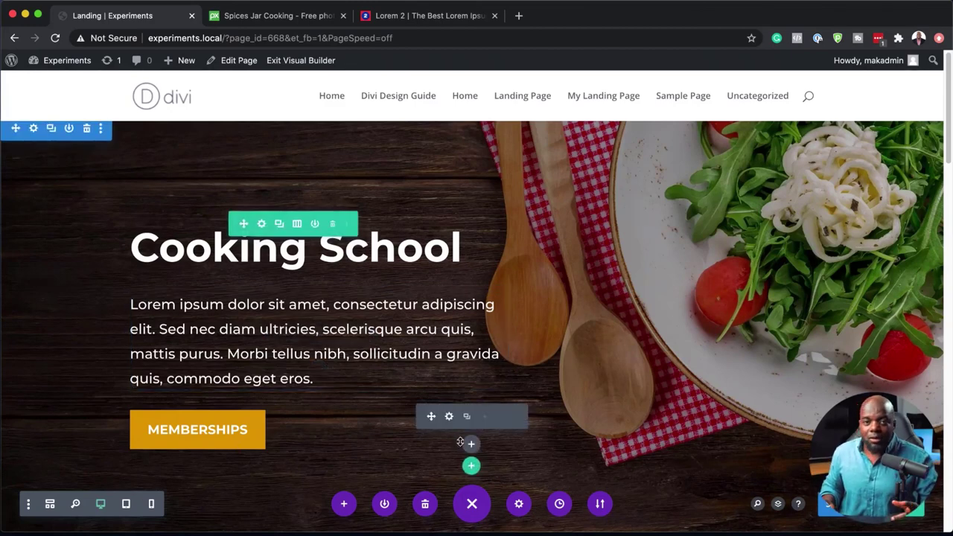
left_click(127, 505)
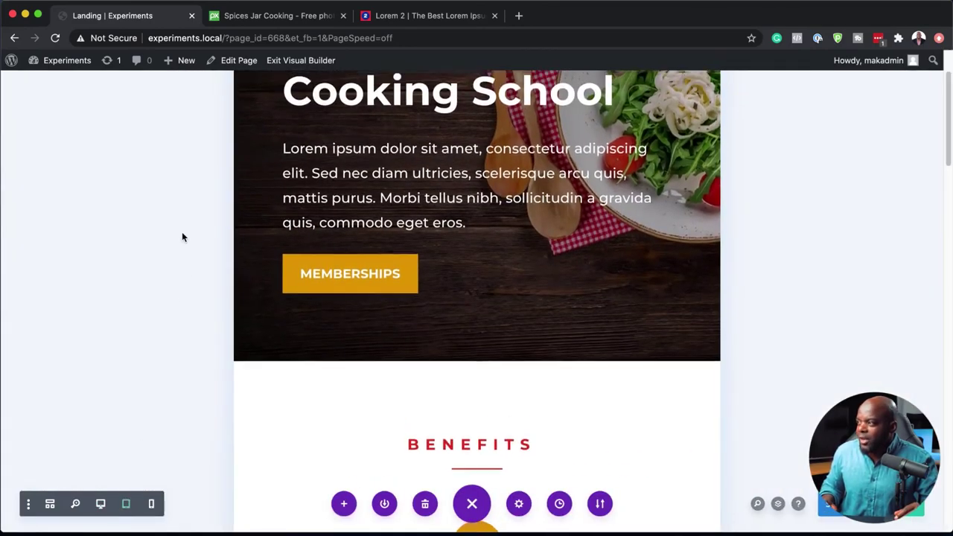
scroll(183, 237, "down", 5)
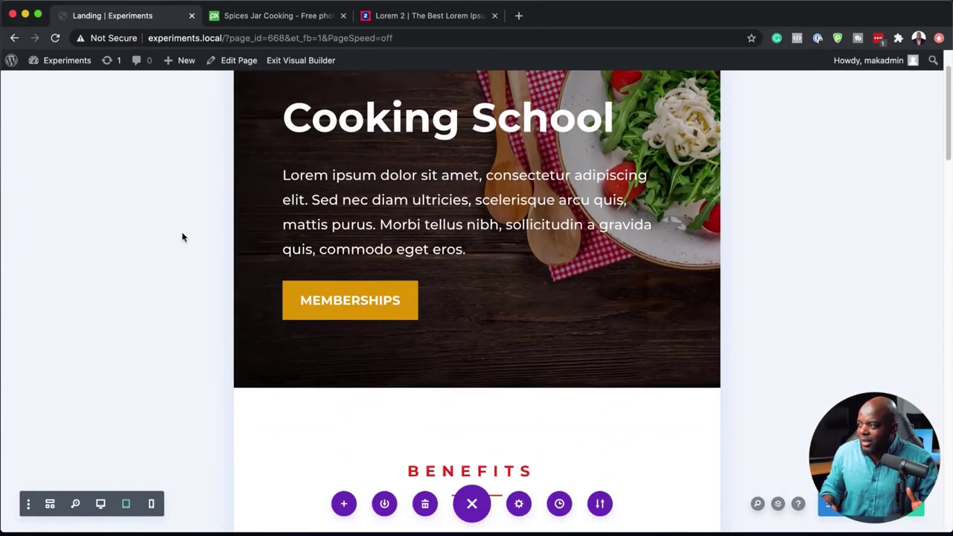
scroll(183, 237, "down", 8)
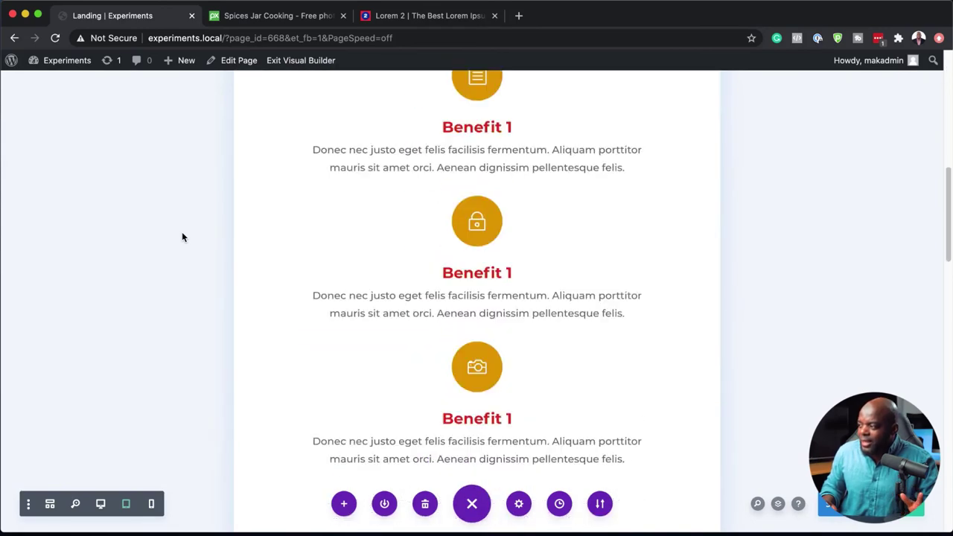
scroll(182, 237, "down", 6)
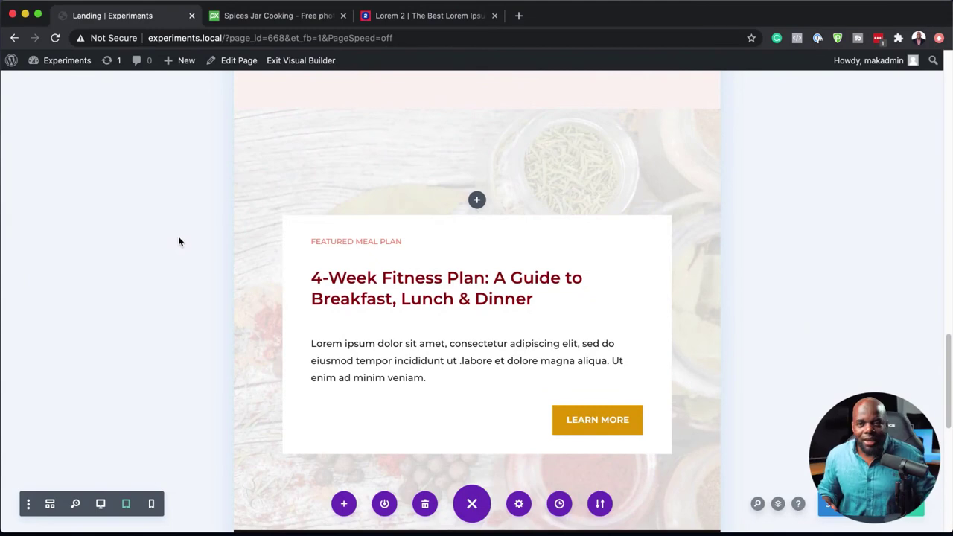
left_click(151, 504)
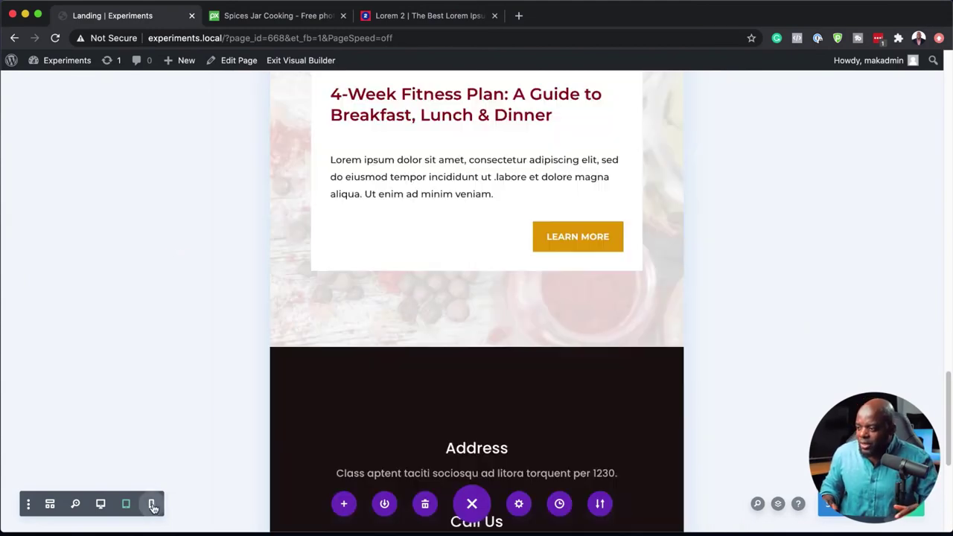
scroll(286, 268, "up", 15)
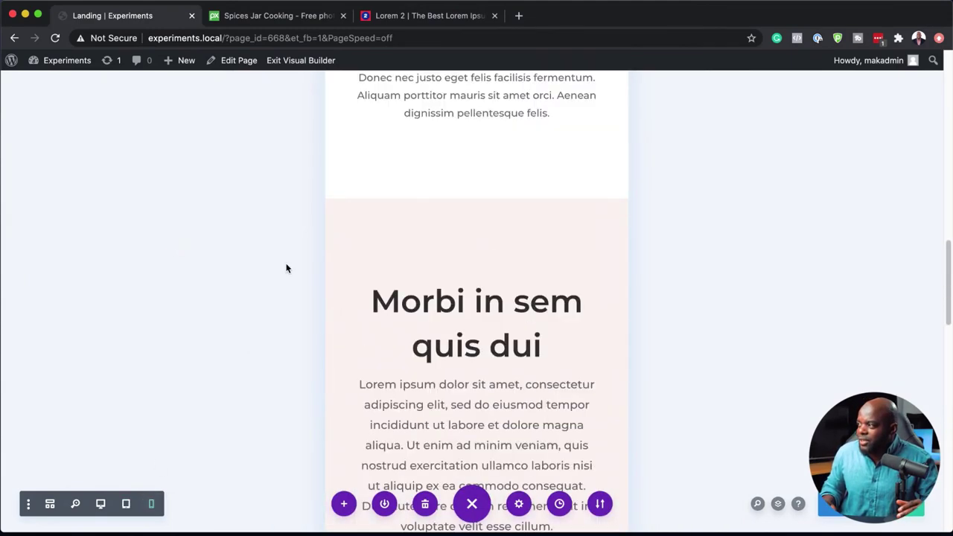
scroll(287, 268, "up", 2)
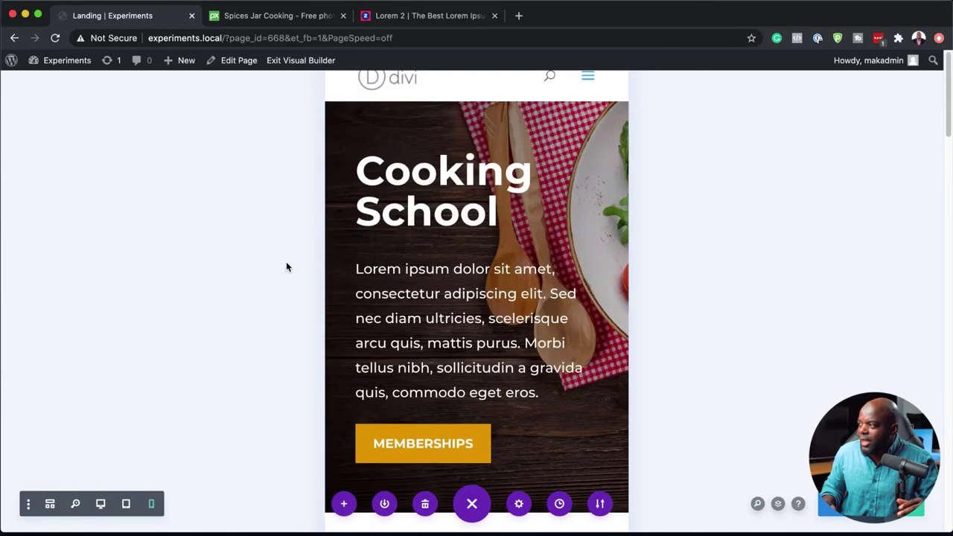
scroll(229, 287, "down", 8)
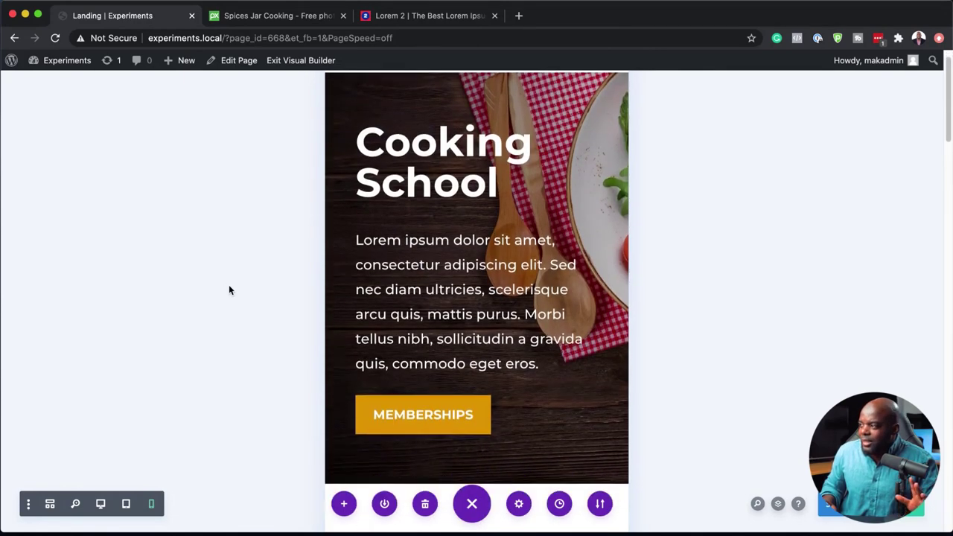
scroll(229, 290, "down", 6)
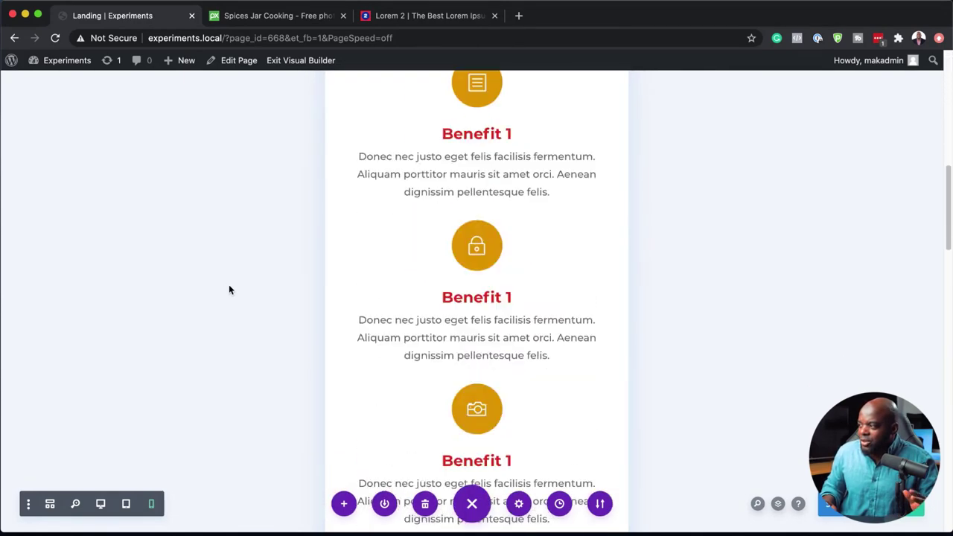
scroll(230, 289, "down", 10)
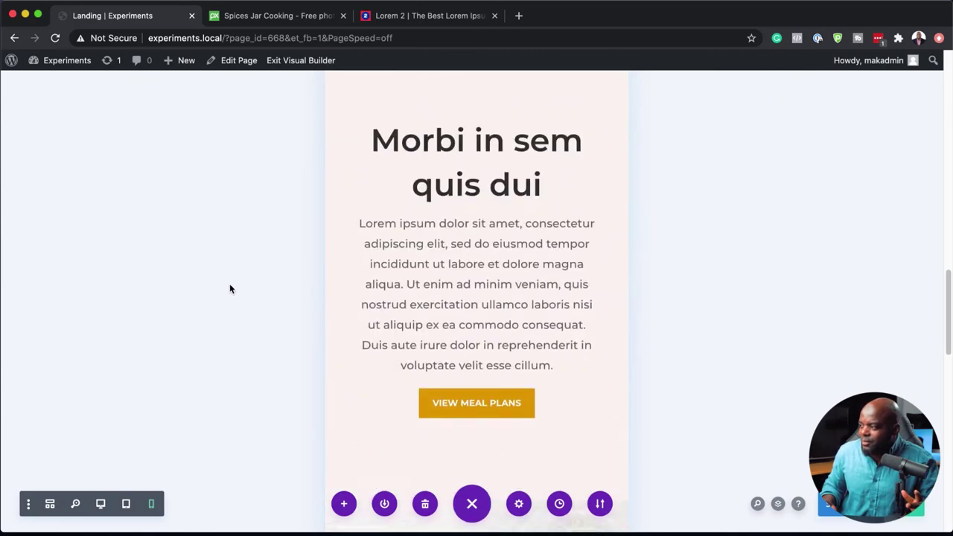
scroll(230, 289, "down", 1)
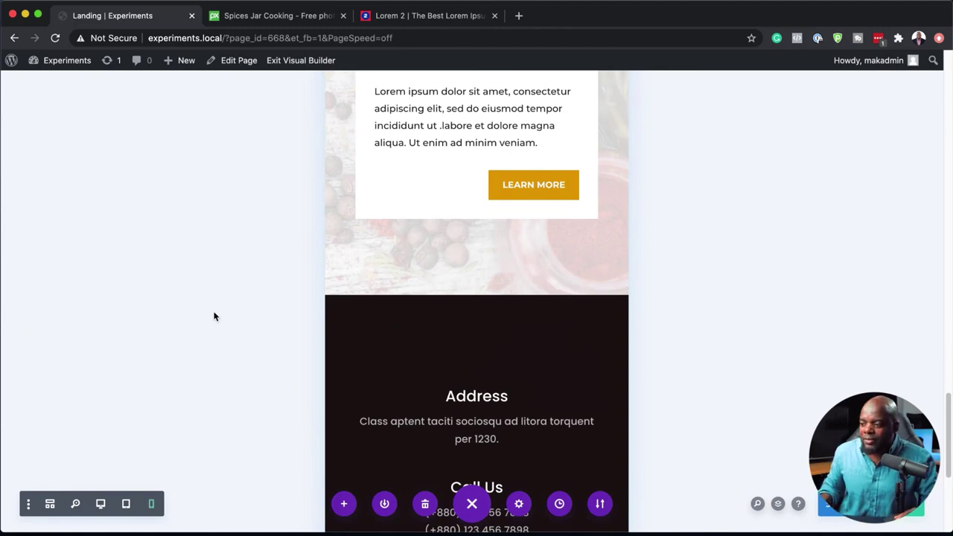
left_click(100, 503)
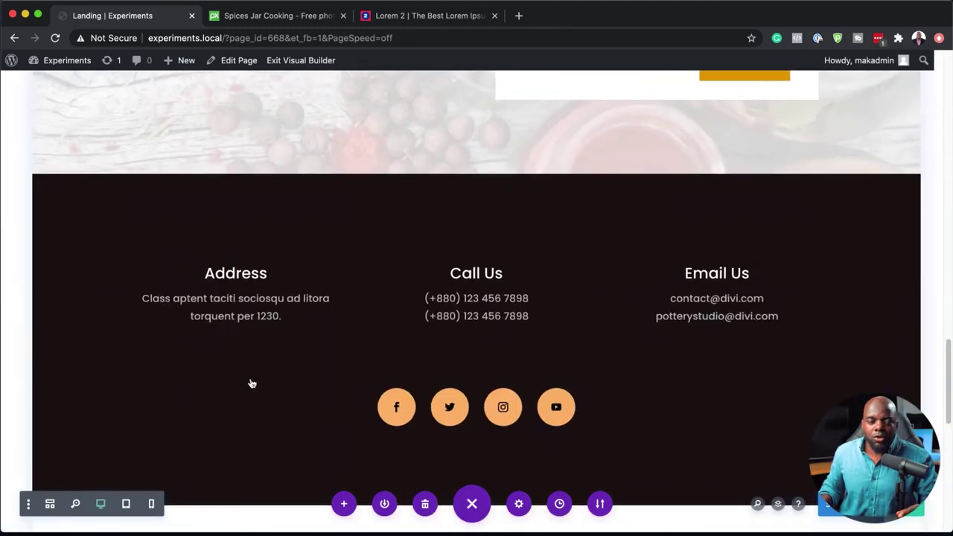